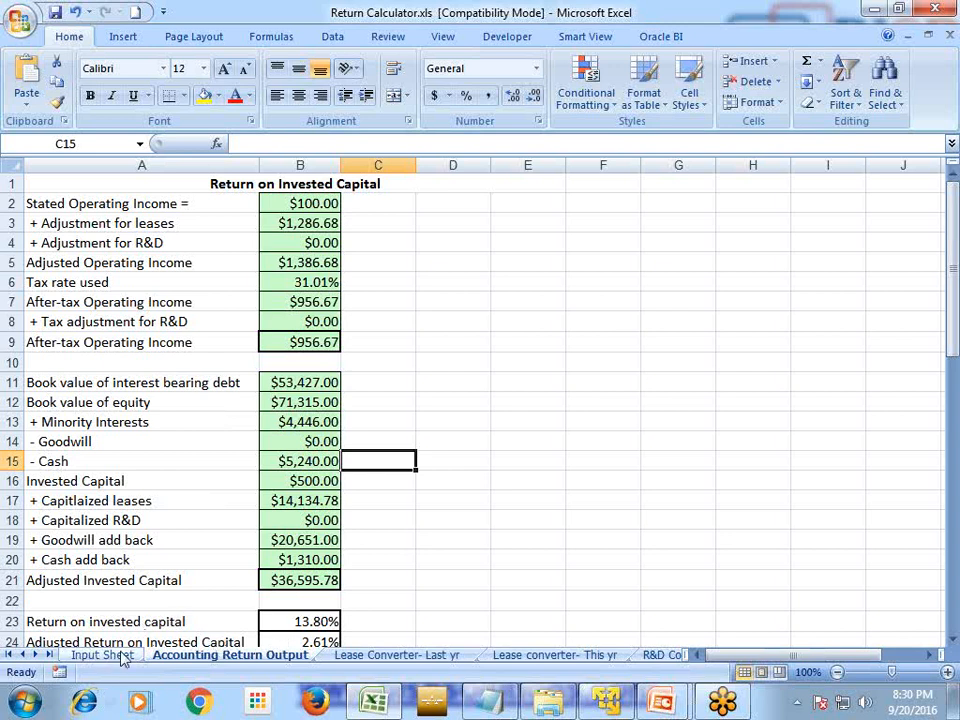
On the Input Sheet, select this year's income statement figures in B2:B7 for review
{"action": "left_click", "coordinate": [120, 655]}
{"action": "left_click", "coordinate": [437, 426]}
{"action": "left_click_drag", "start_coordinate": [500, 207], "coordinate": [500, 305]}
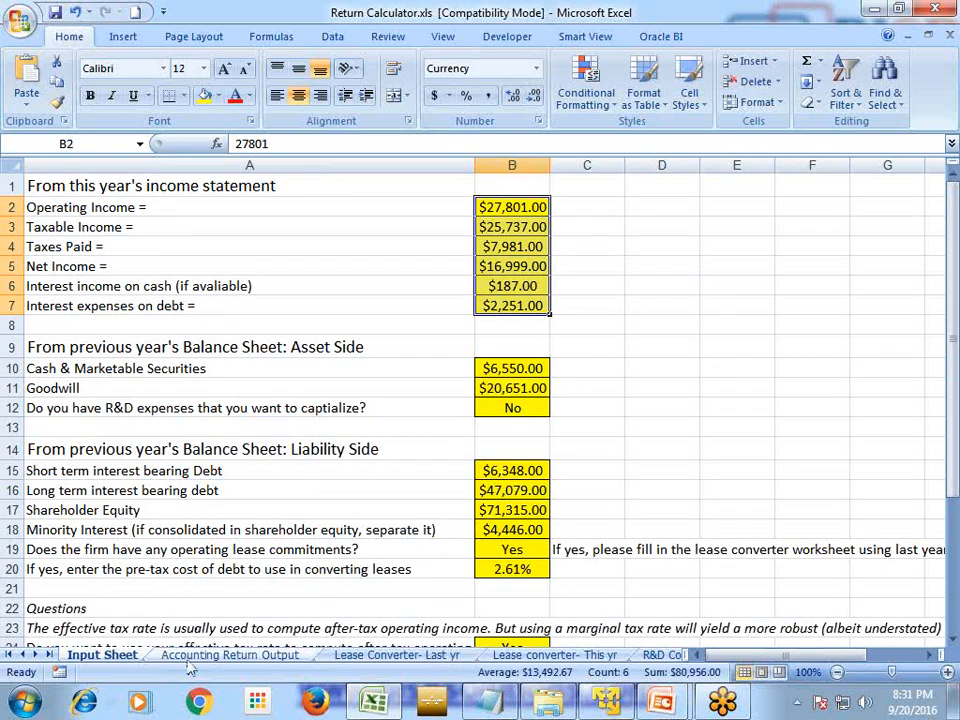
On the Accounting Return Output sheet, examine the Return on invested capital and Adjusted Return on Invested Capital rows
{"action": "left_click", "coordinate": [228, 655]}
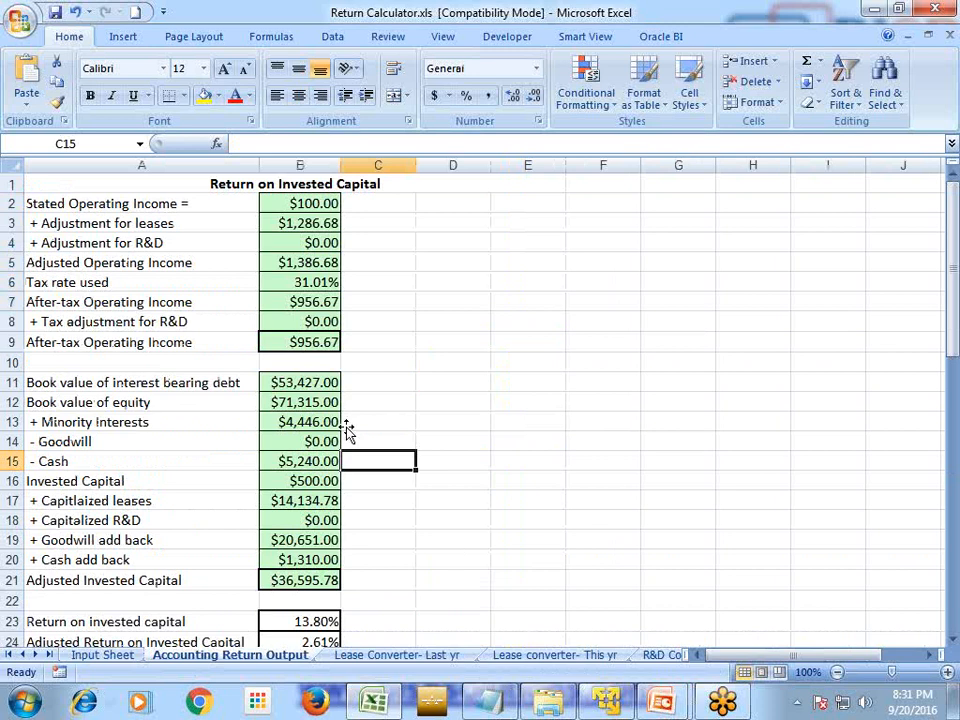
{"action": "scroll", "coordinate": [347, 430], "scroll_direction": "down", "scroll_amount": 1}
{"action": "left_click", "coordinate": [199, 560]}
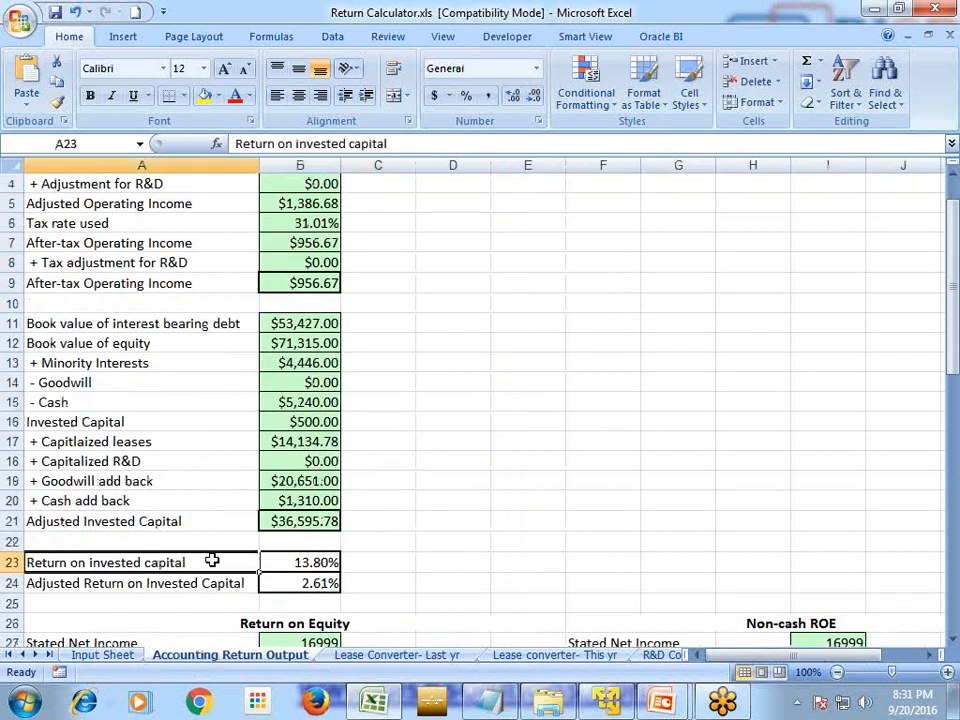
{"action": "left_click", "coordinate": [182, 585]}
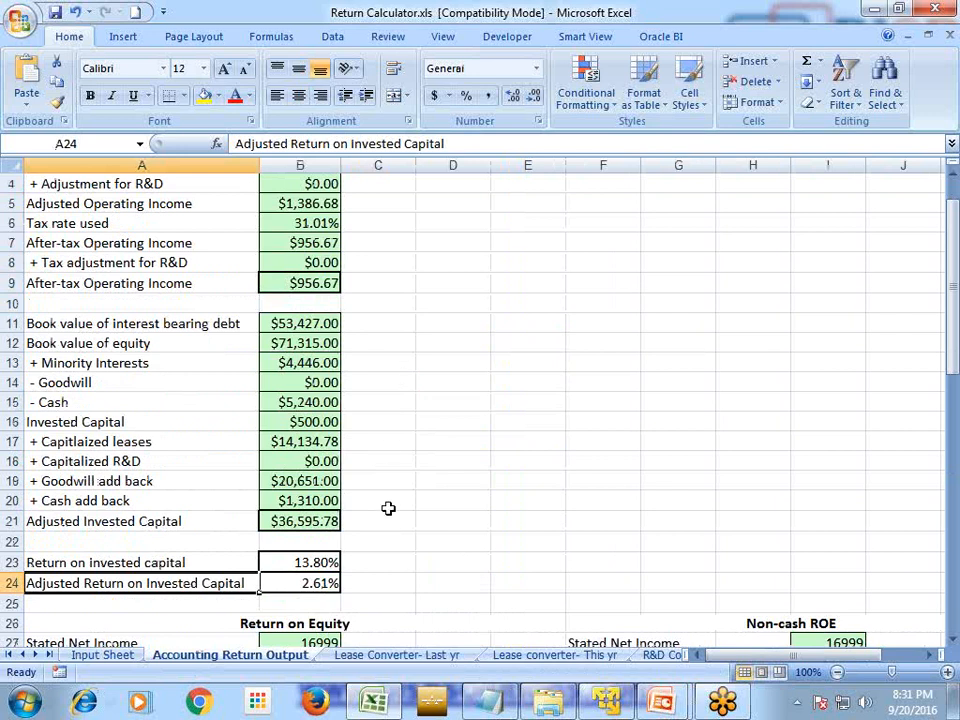
{"action": "left_click", "coordinate": [270, 562]}
Trace the return on invested capital formula in B23 through stated operating income, tax rate used and invested capital
{"action": "scroll", "coordinate": [401, 506], "scroll_direction": "up", "scroll_amount": 1}
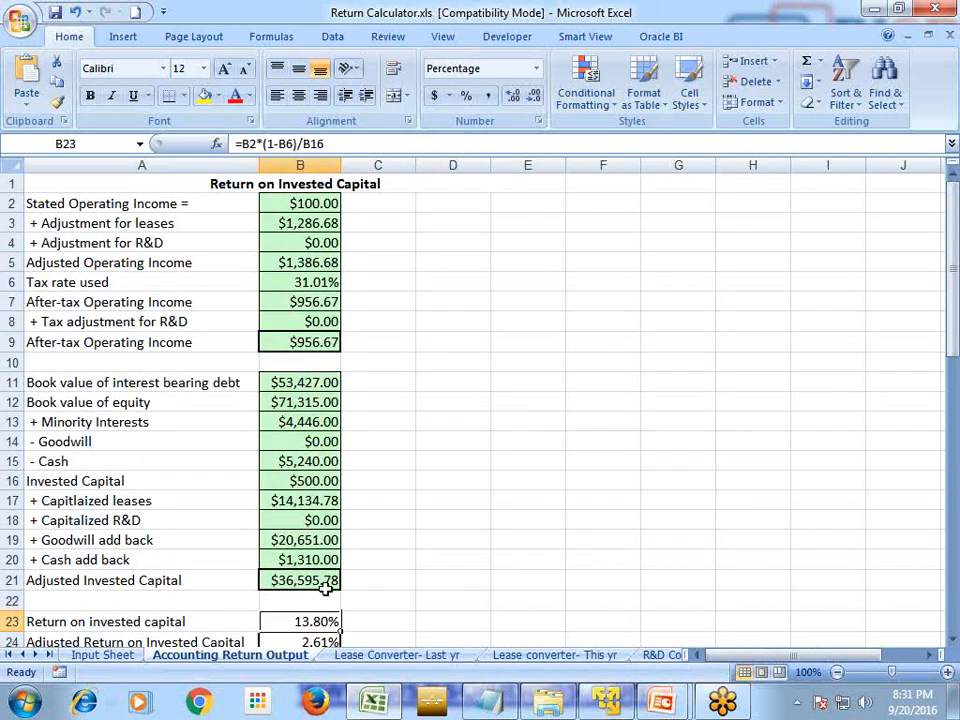
{"action": "left_click", "coordinate": [100, 622]}
{"action": "left_click", "coordinate": [267, 623]}
{"action": "left_click", "coordinate": [302, 205]}
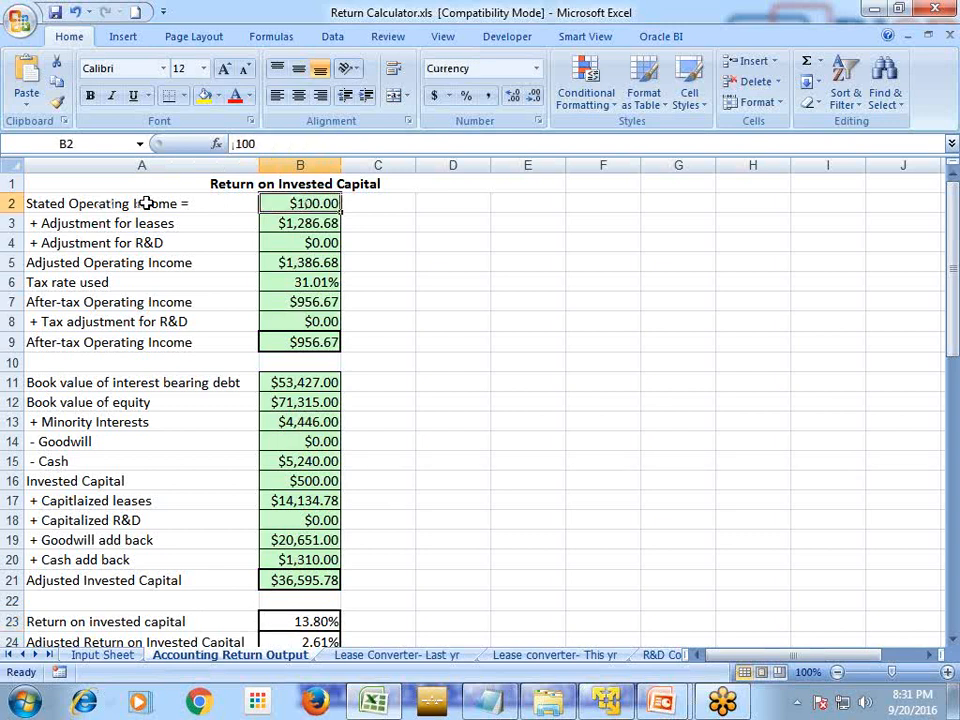
{"action": "left_click", "coordinate": [300, 622]}
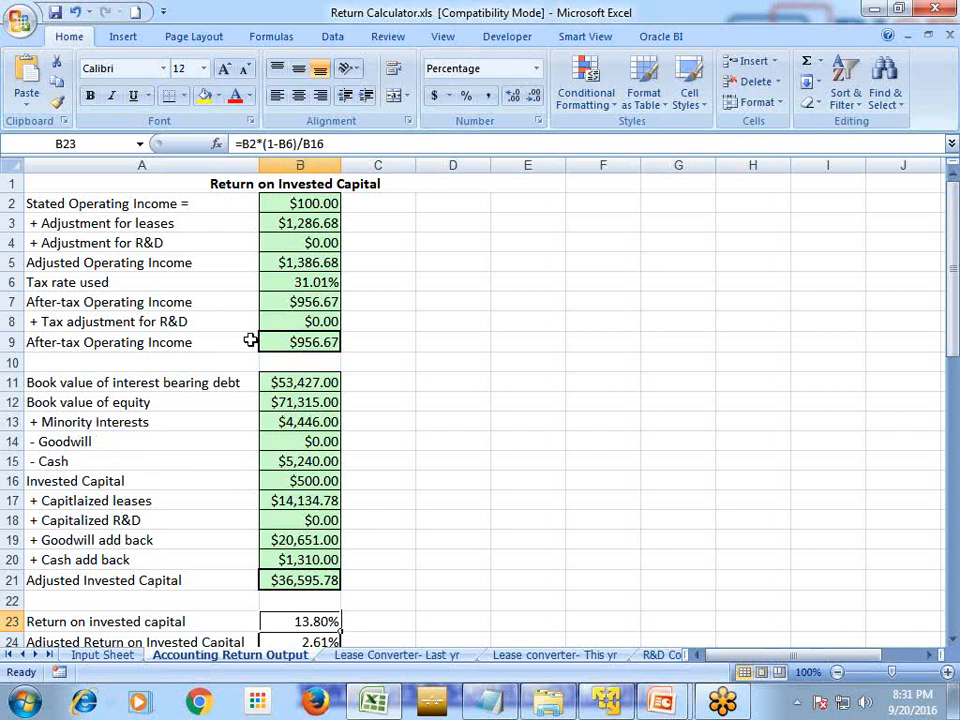
{"action": "left_click", "coordinate": [275, 280]}
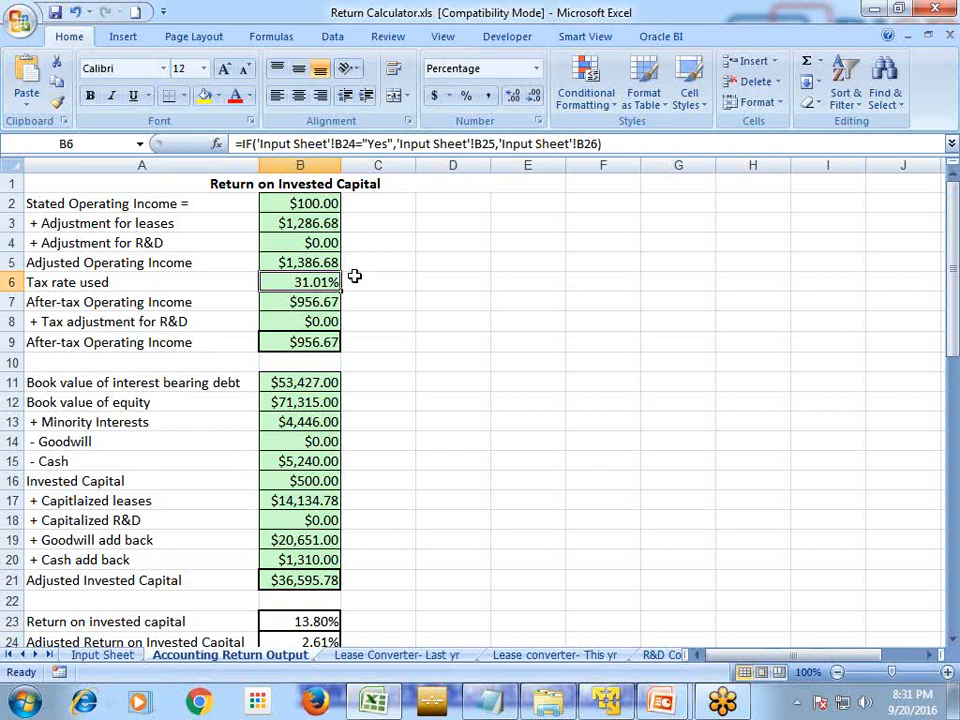
{"action": "left_click", "coordinate": [320, 622]}
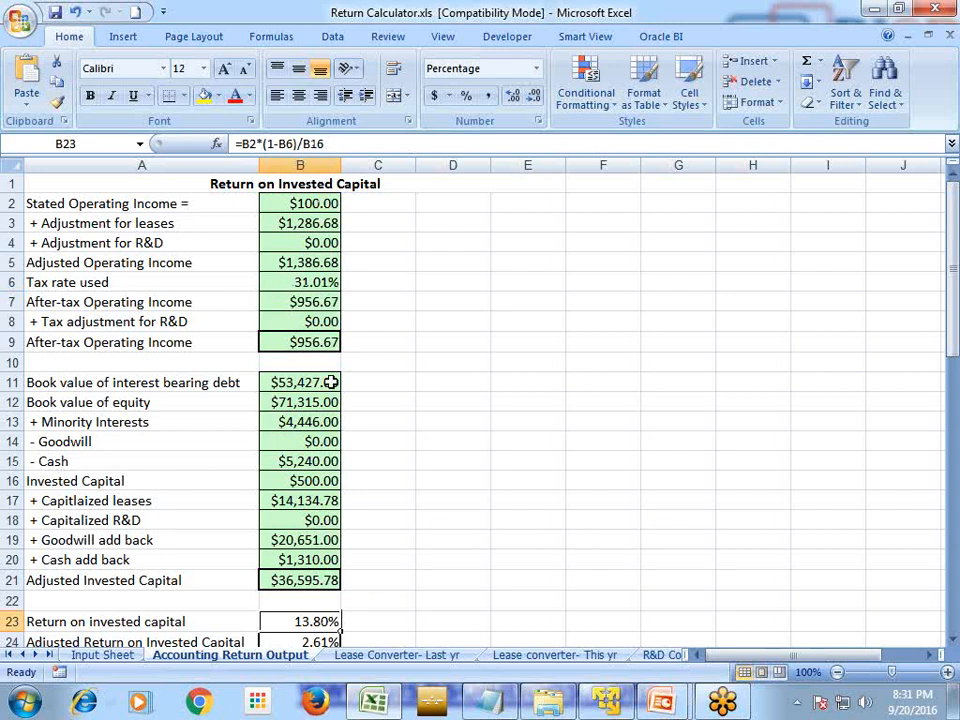
{"action": "left_click", "coordinate": [436, 262]}
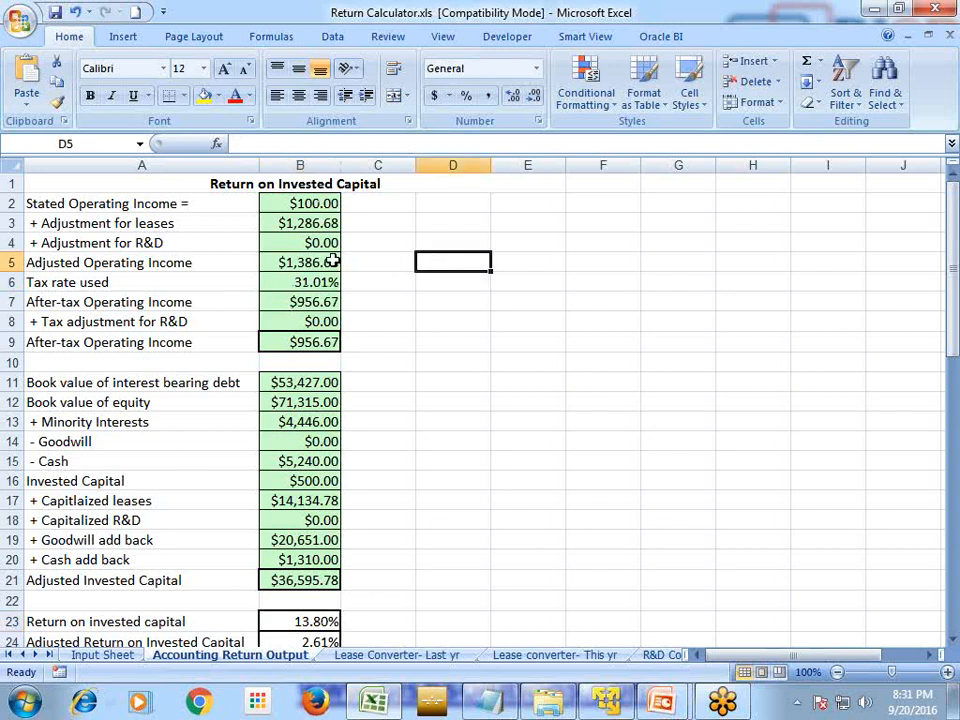
{"action": "left_click", "coordinate": [295, 615]}
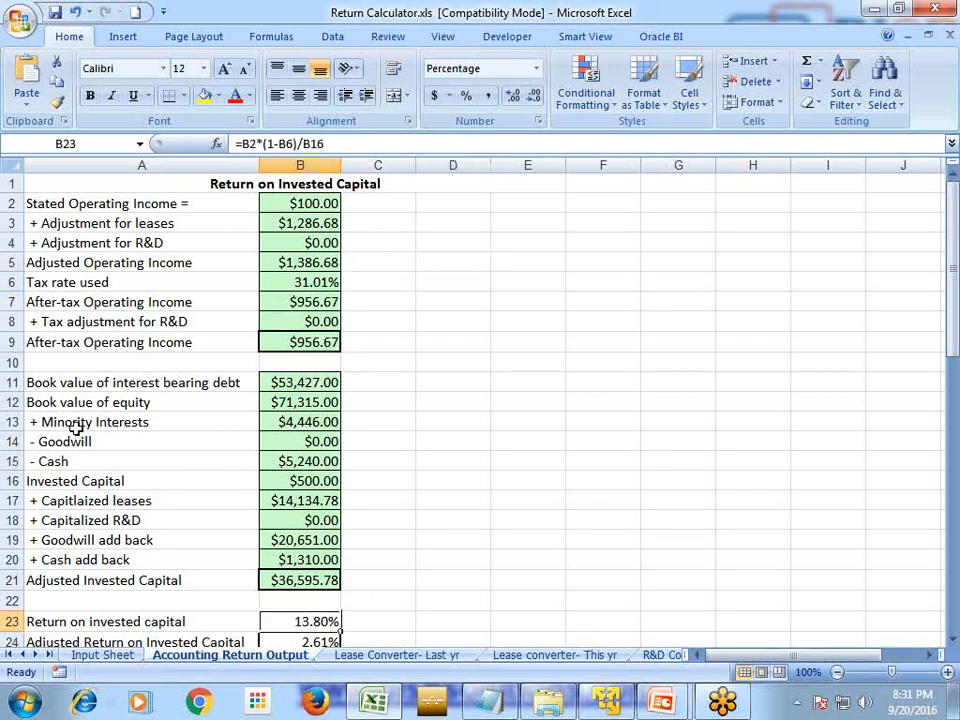
{"action": "left_click", "coordinate": [171, 491]}
{"action": "left_click", "coordinate": [280, 483]}
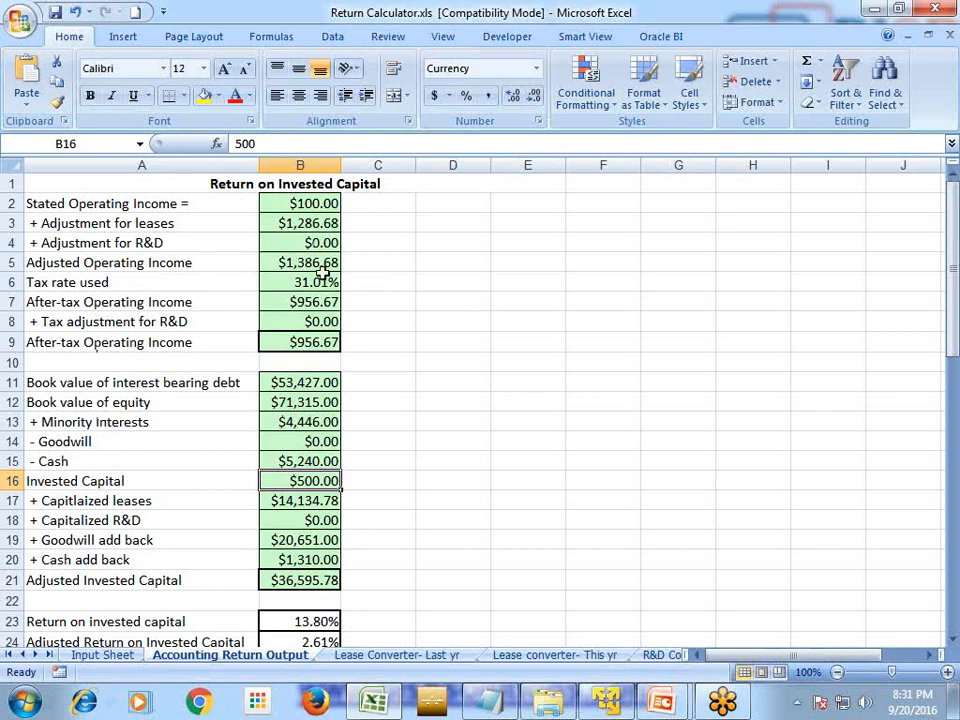
Switch to Essbase Administration Services and show only the top-level members of the Account dimension in FinApp's Plan1 outline
{"action": "left_click", "coordinate": [605, 700]}
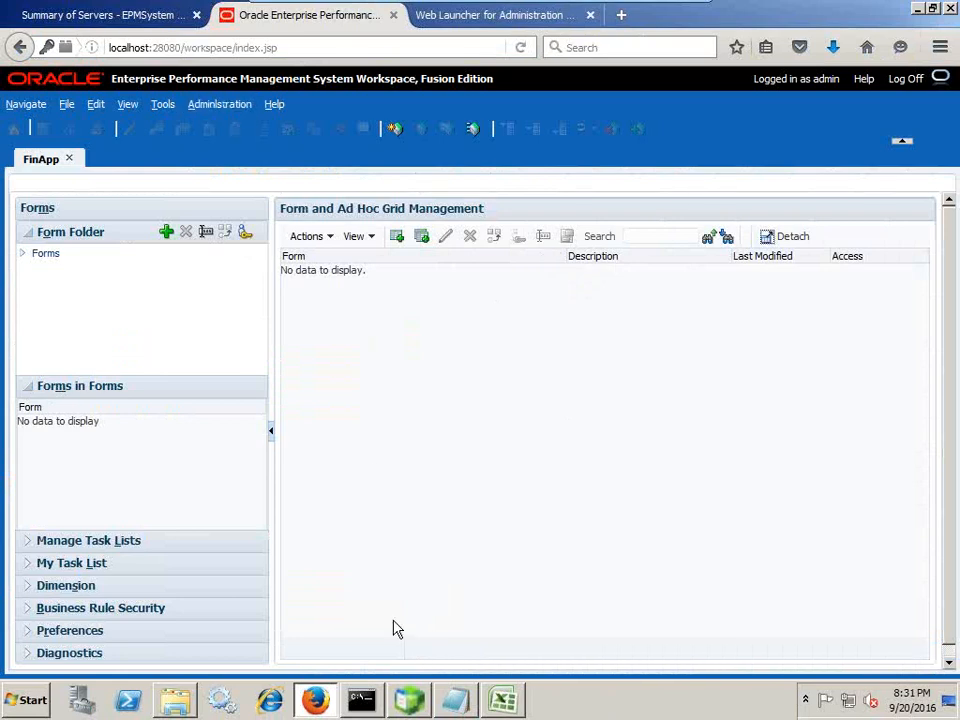
{"action": "left_click", "coordinate": [409, 700]}
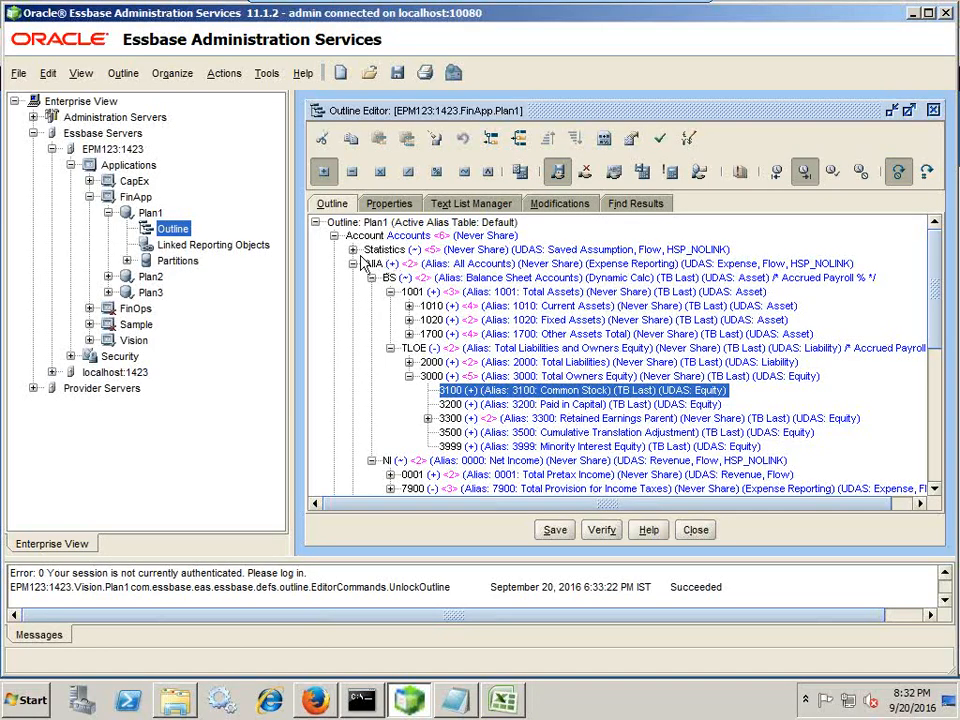
{"action": "left_click", "coordinate": [334, 236]}
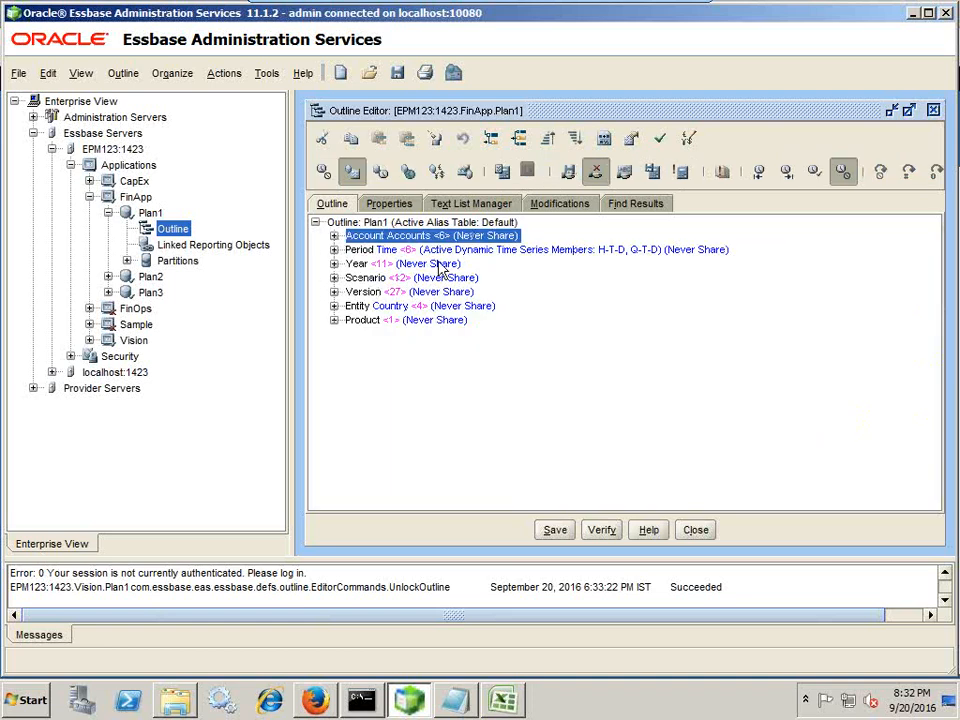
{"action": "left_click", "coordinate": [334, 236]}
{"action": "left_click", "coordinate": [354, 250]}
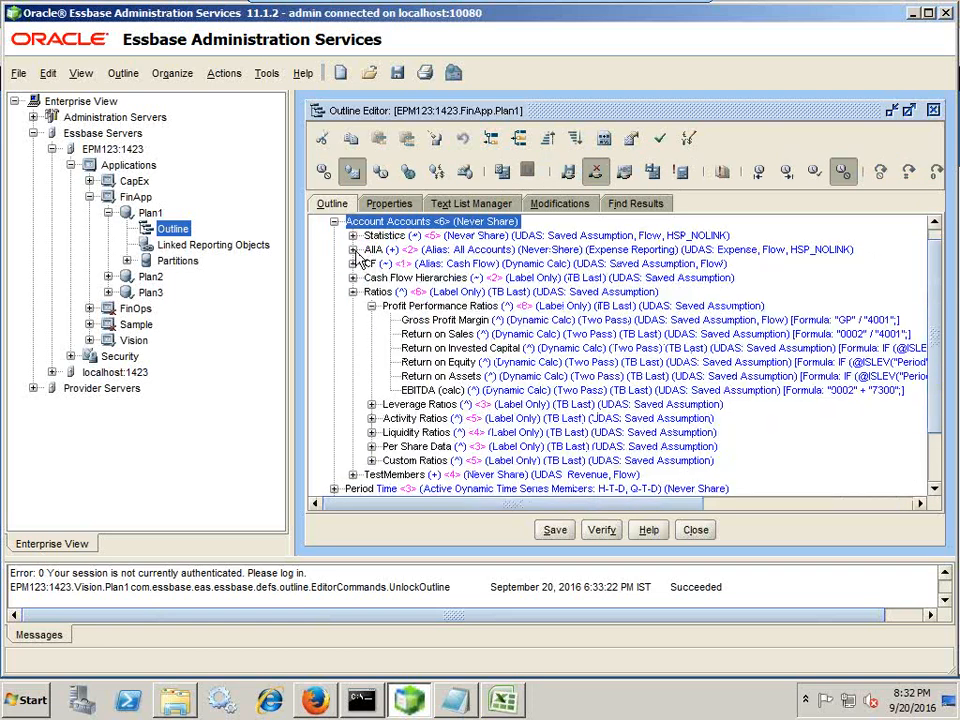
{"action": "left_click", "coordinate": [355, 313]}
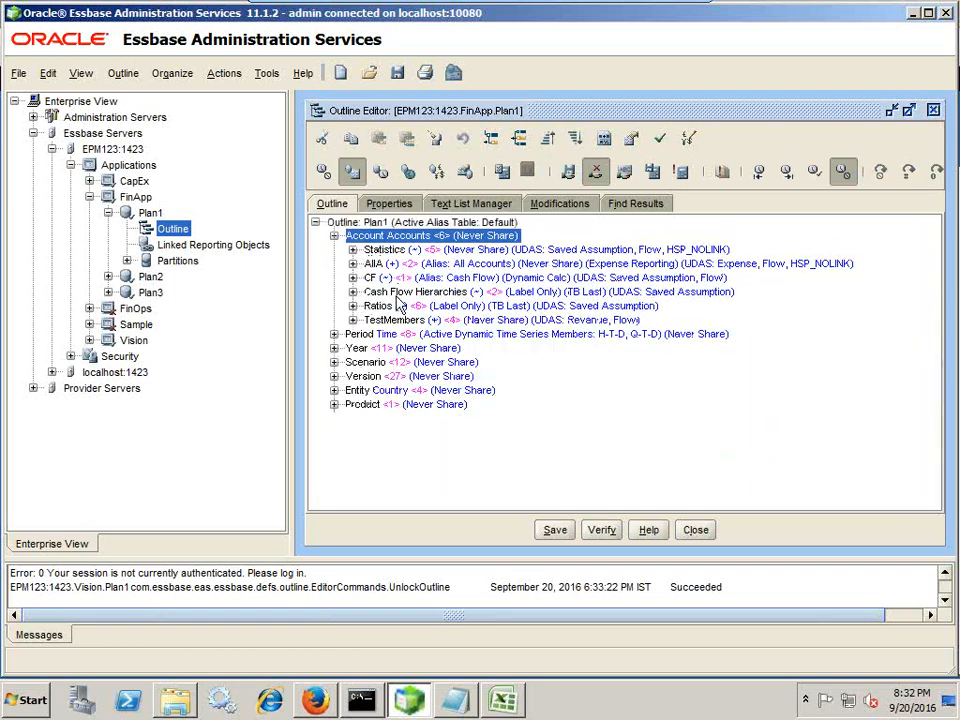
Examine the balance sheet and net income hierarchies under AllA in the Plan1 outline, then collapse AllA
{"action": "left_click", "coordinate": [403, 252]}
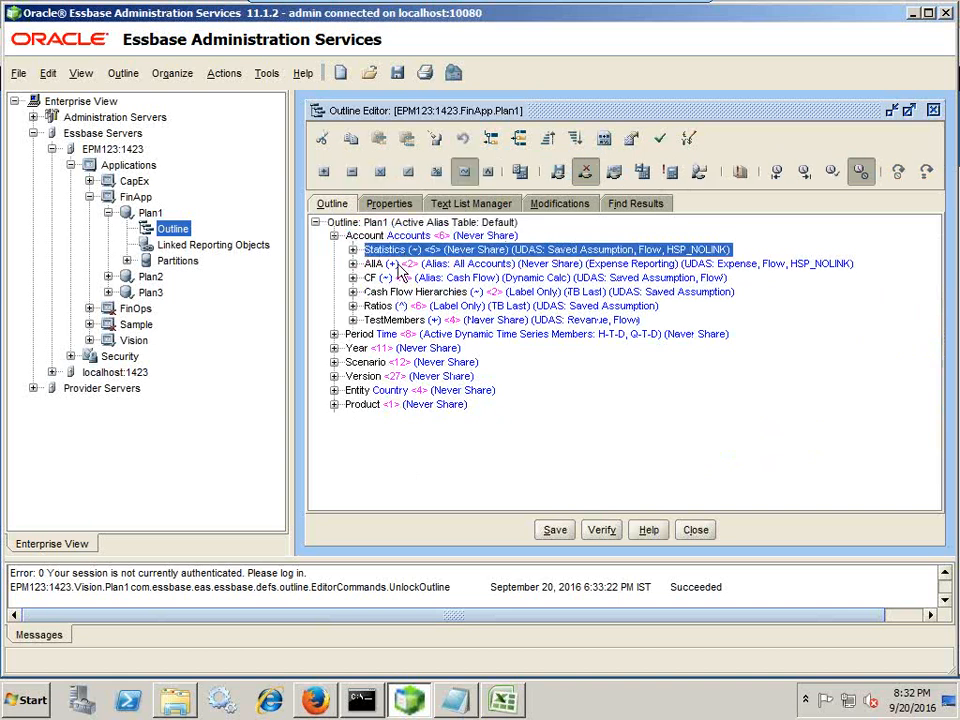
{"action": "left_click", "coordinate": [385, 264]}
{"action": "left_click", "coordinate": [353, 264]}
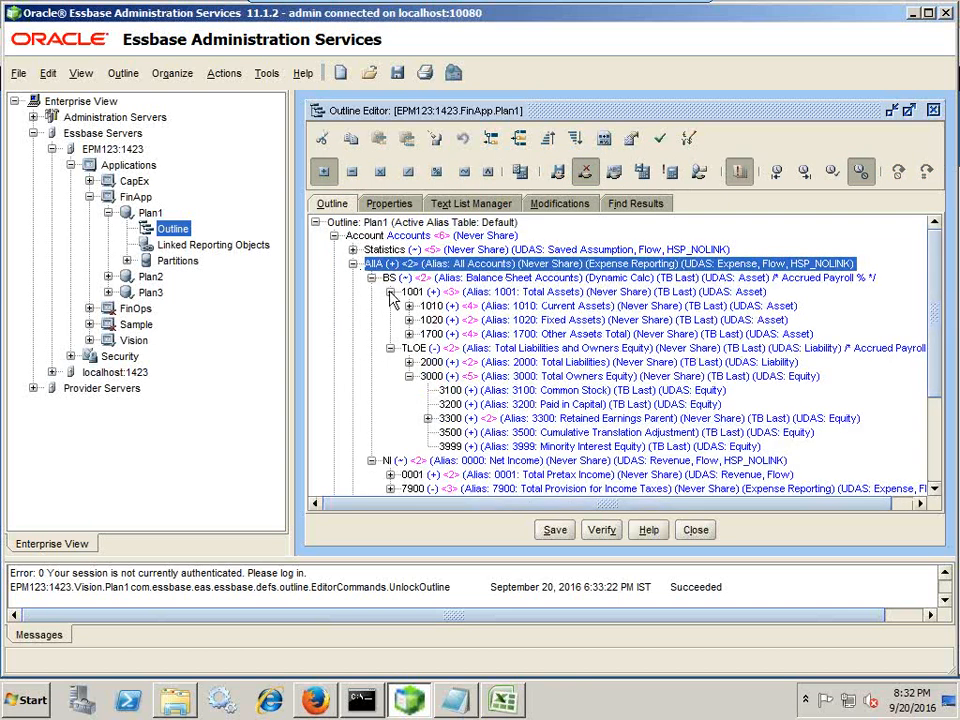
{"action": "left_click", "coordinate": [372, 278]}
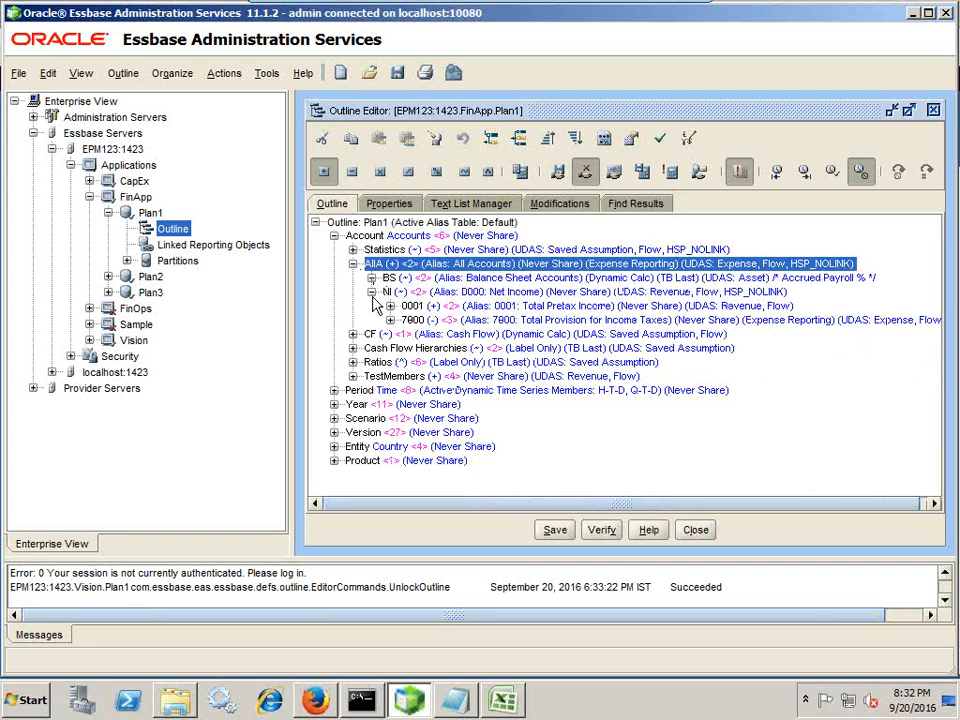
{"action": "left_click", "coordinate": [372, 292]}
{"action": "left_click", "coordinate": [372, 292]}
{"action": "left_click", "coordinate": [372, 278]}
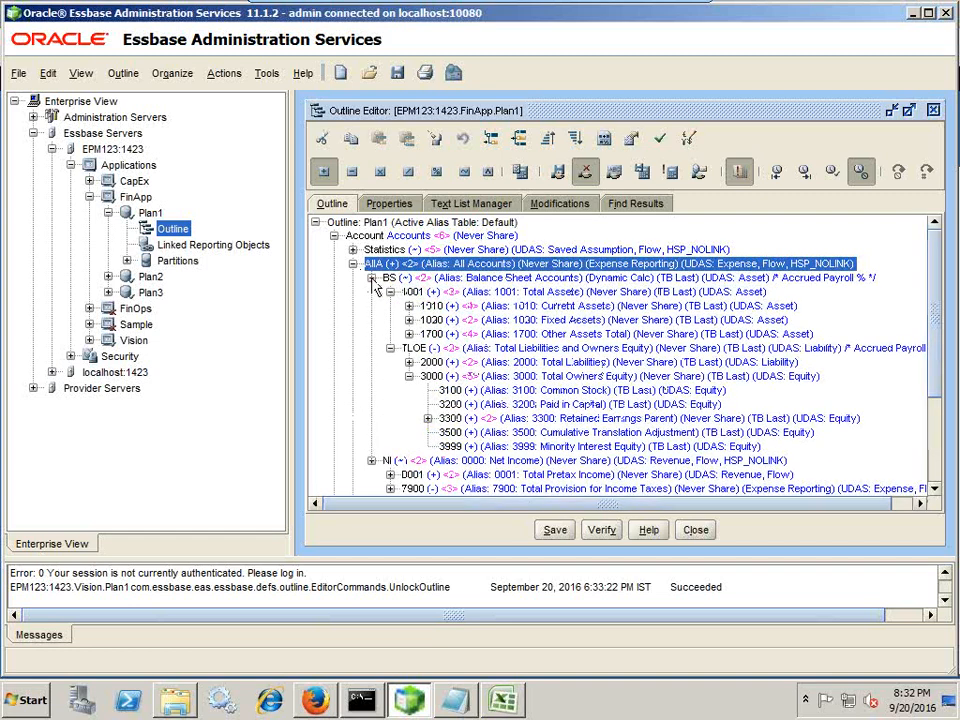
{"action": "left_click", "coordinate": [390, 348]}
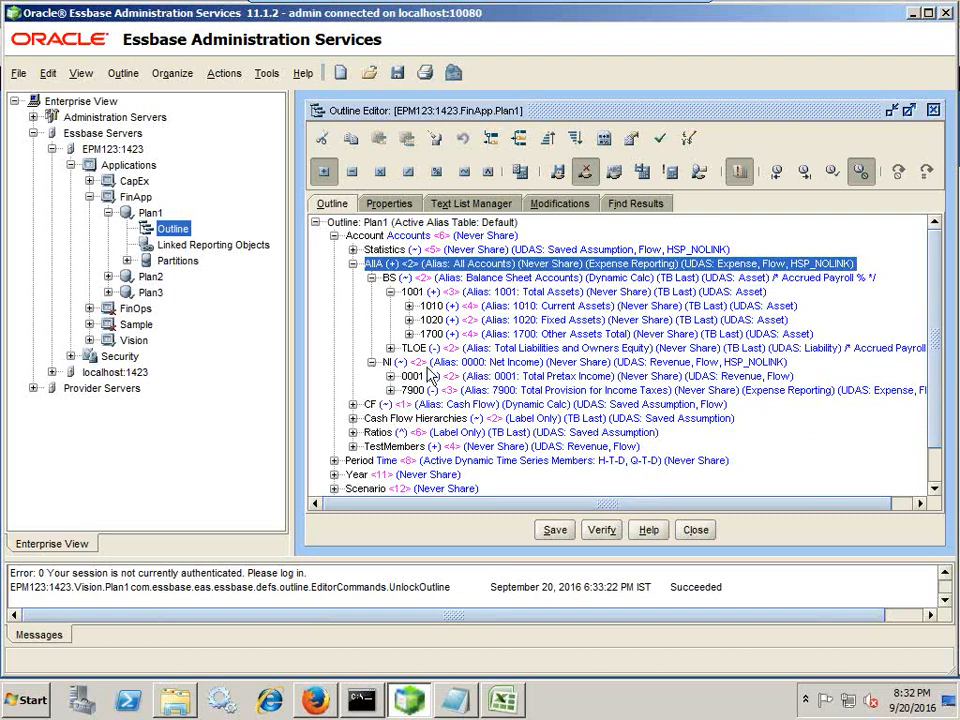
{"action": "left_click", "coordinate": [398, 360]}
{"action": "left_click", "coordinate": [352, 264]}
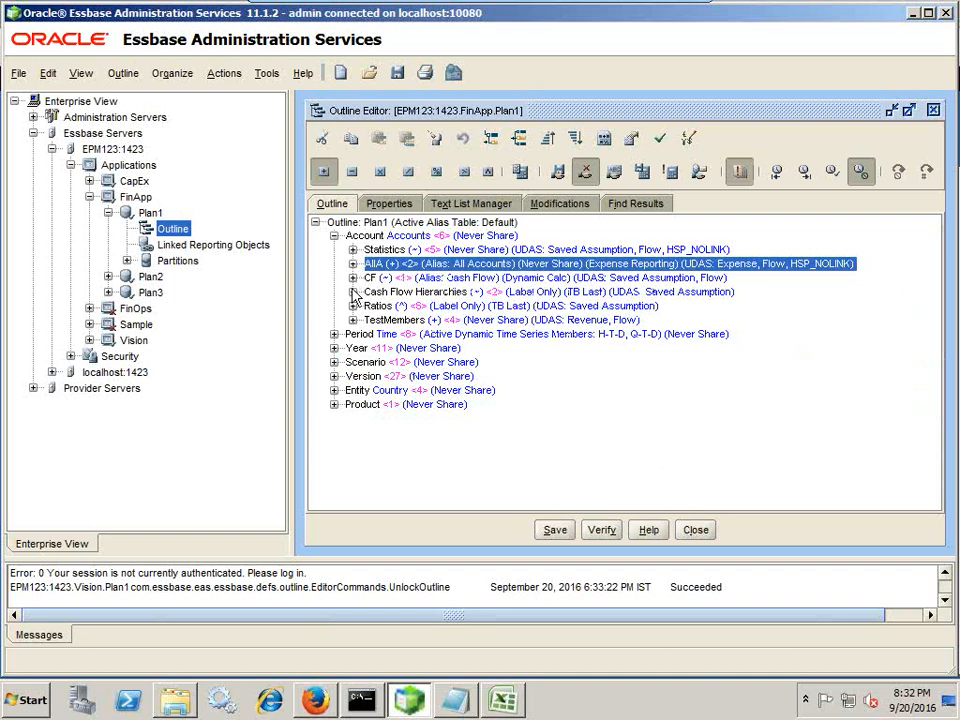
Expand Ratios in the outline and examine the Profit Performance Ratios members, including Return on Invested Capital, Return on Sales and Gross Profit Margin
{"action": "left_click", "coordinate": [352, 306]}
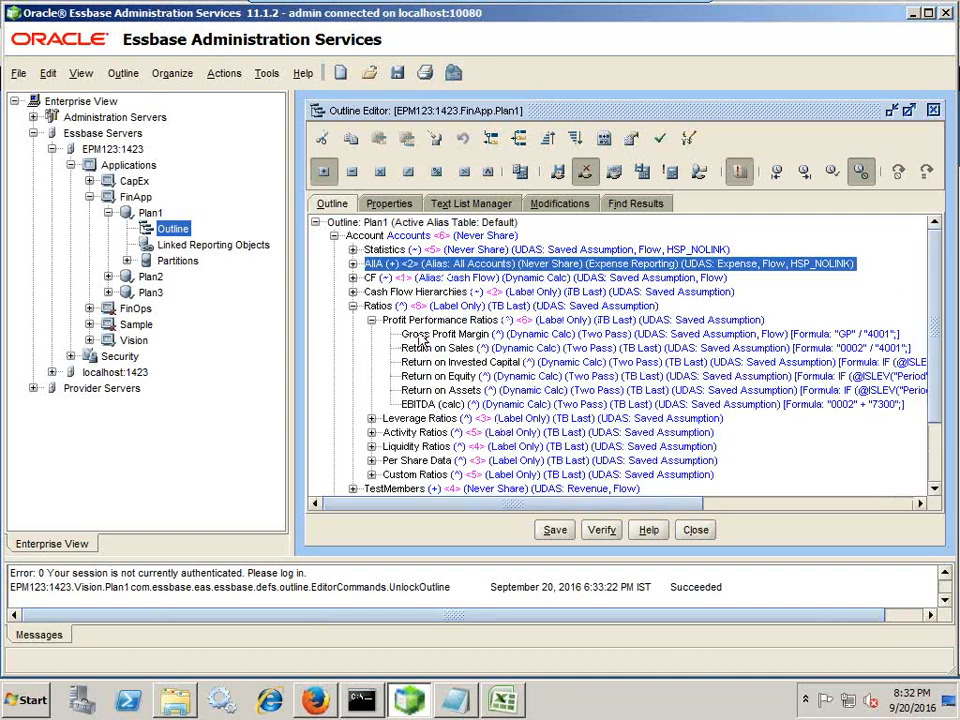
{"action": "left_click", "coordinate": [451, 364]}
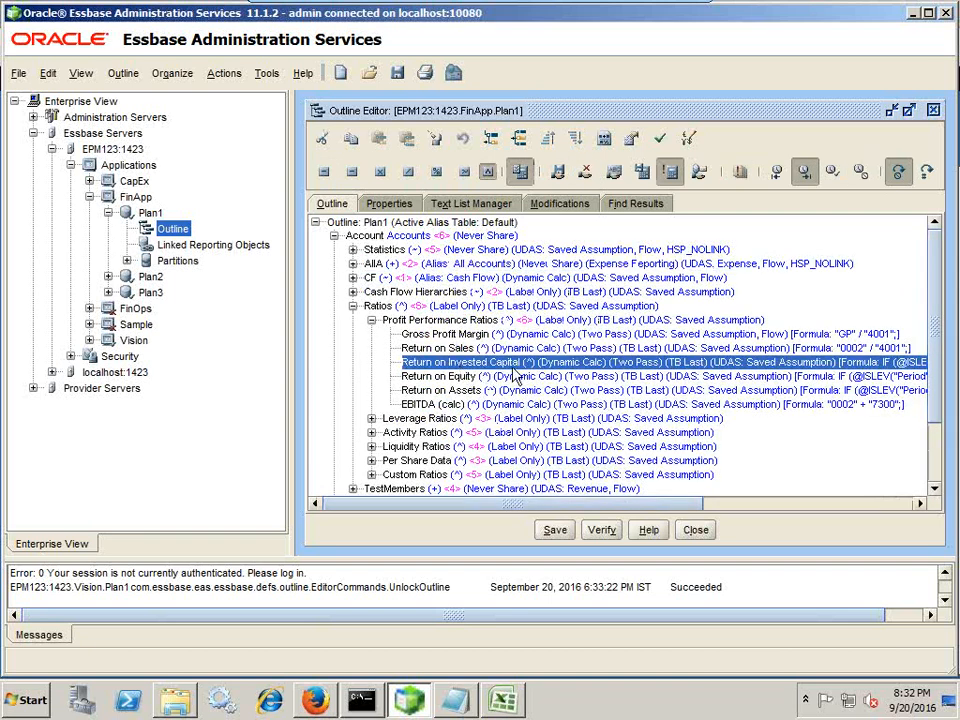
{"action": "left_click", "coordinate": [440, 307]}
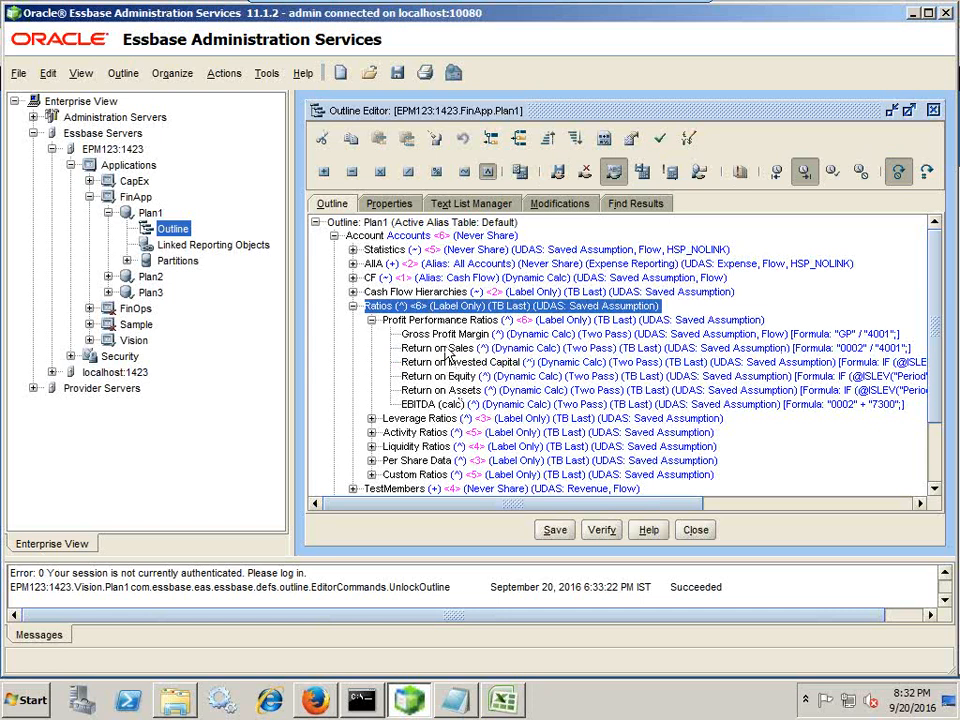
{"action": "left_click", "coordinate": [451, 320]}
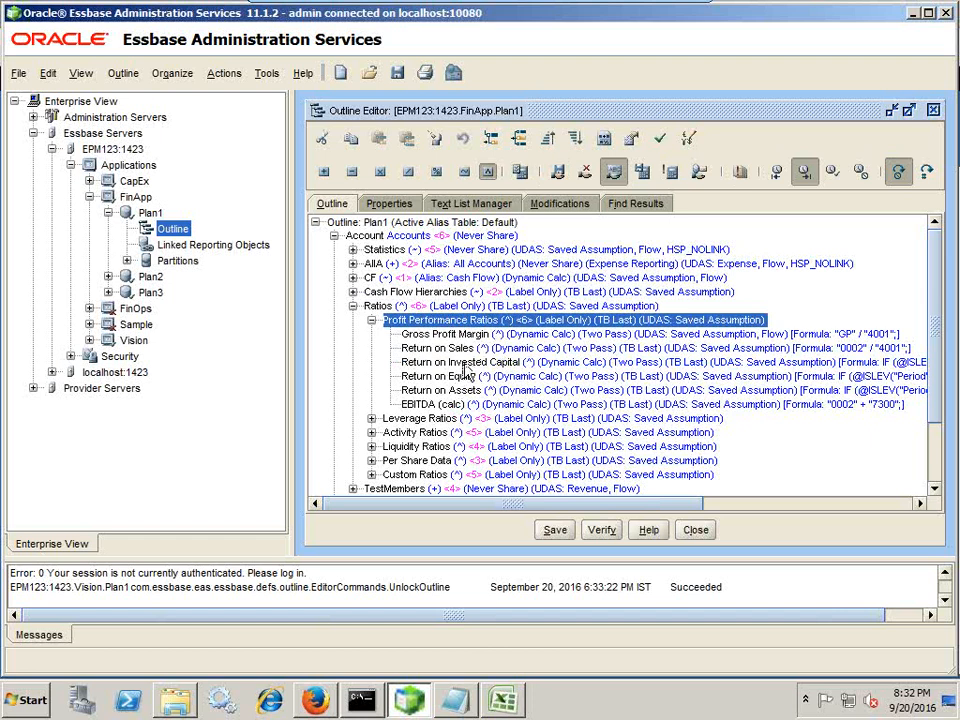
{"action": "left_click", "coordinate": [463, 362]}
{"action": "left_click", "coordinate": [466, 348]}
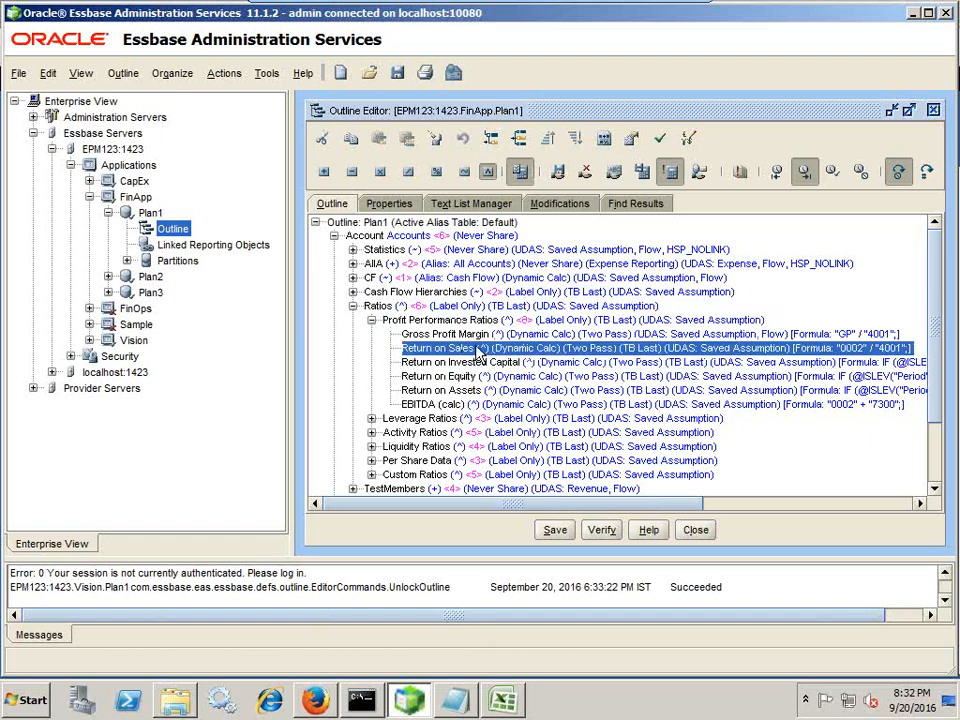
{"action": "left_click", "coordinate": [479, 336]}
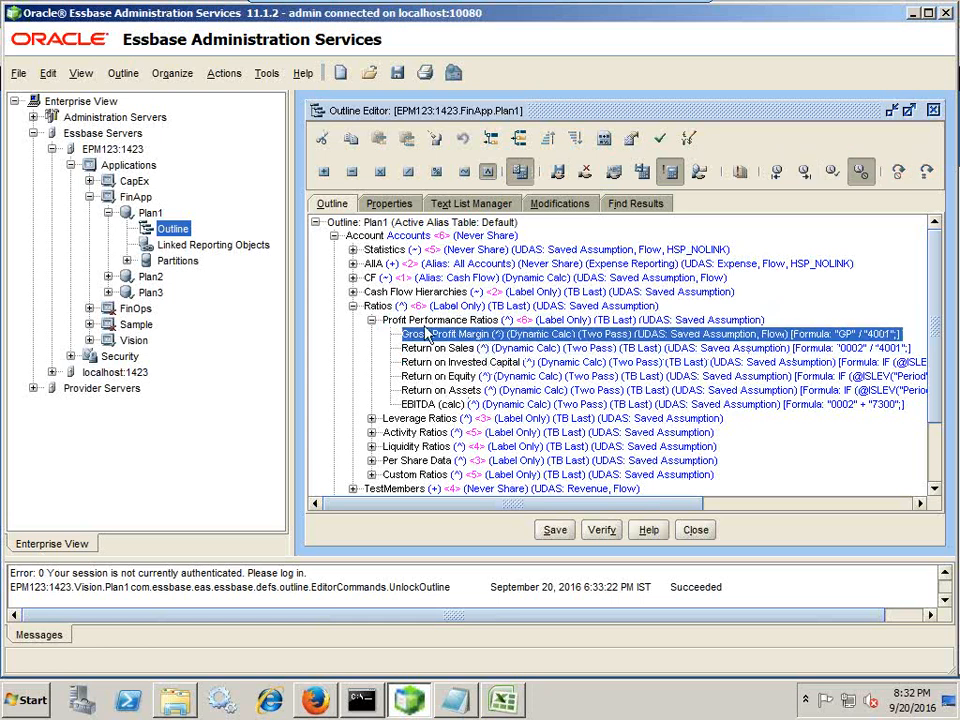
{"action": "left_click", "coordinate": [452, 320]}
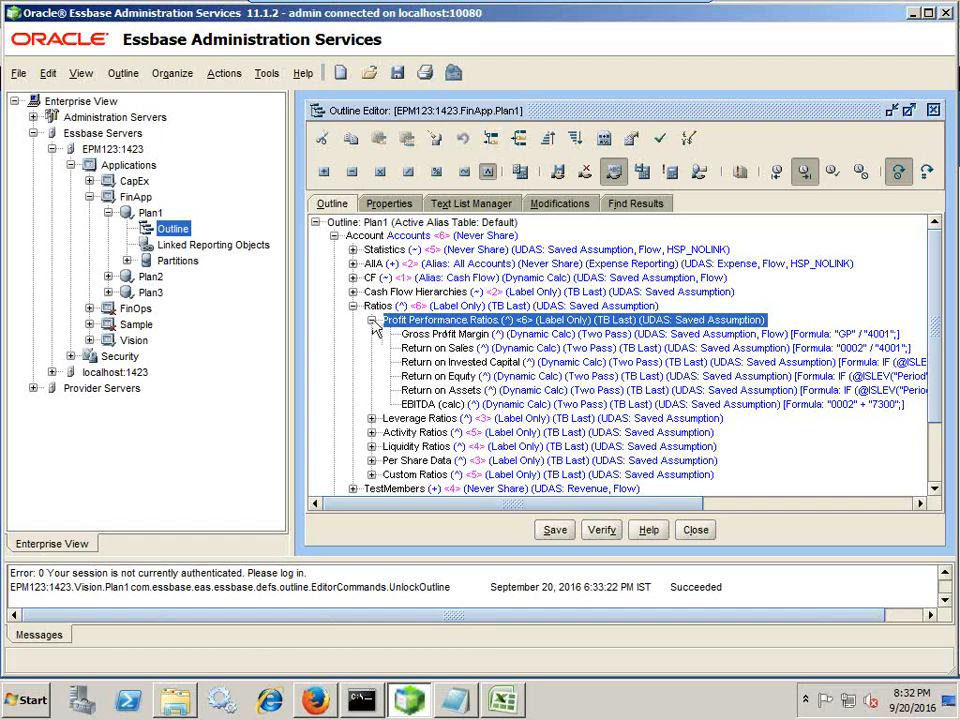
Switch to the EPM Workspace in Firefox and open dimension management for the FinApp application
{"action": "left_click", "coordinate": [317, 707]}
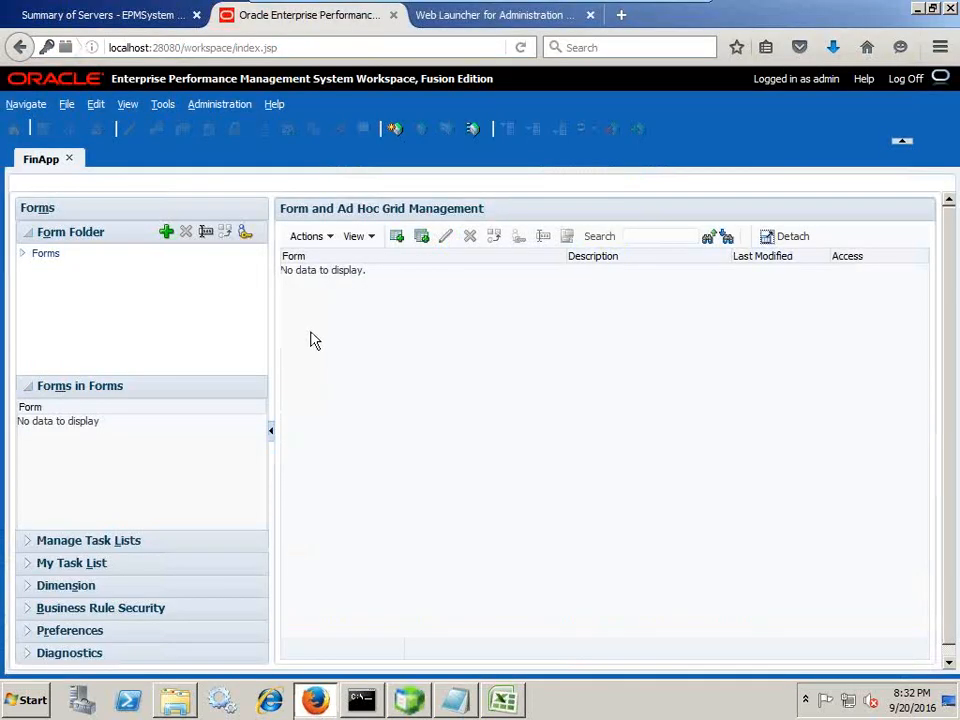
{"action": "left_click", "coordinate": [225, 106]}
{"action": "mouse_move", "coordinate": [232, 135]}
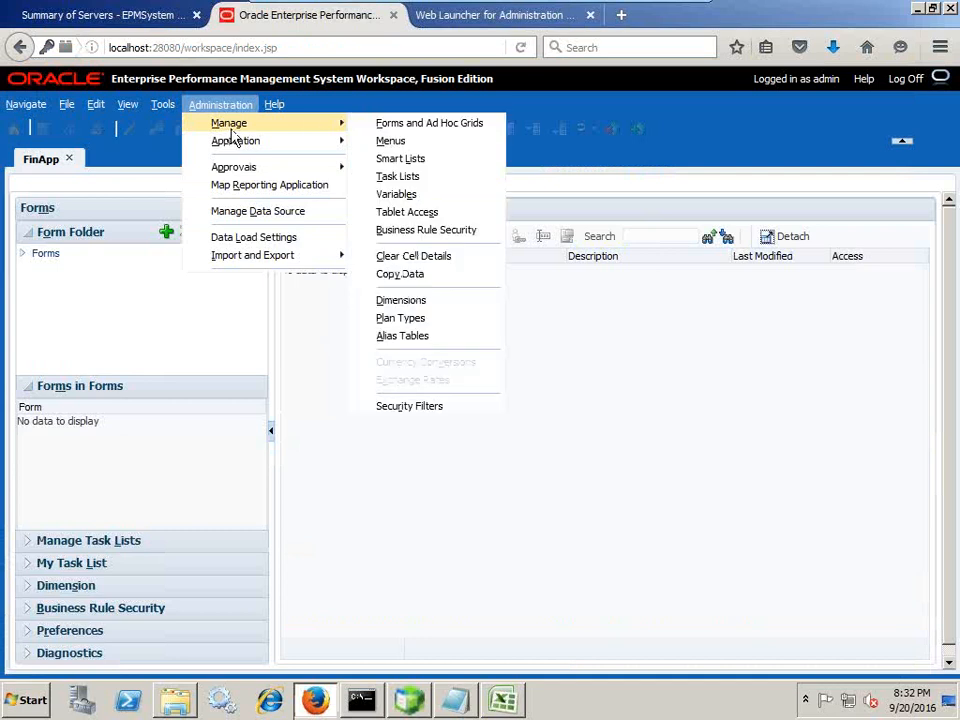
{"action": "left_click", "coordinate": [401, 301]}
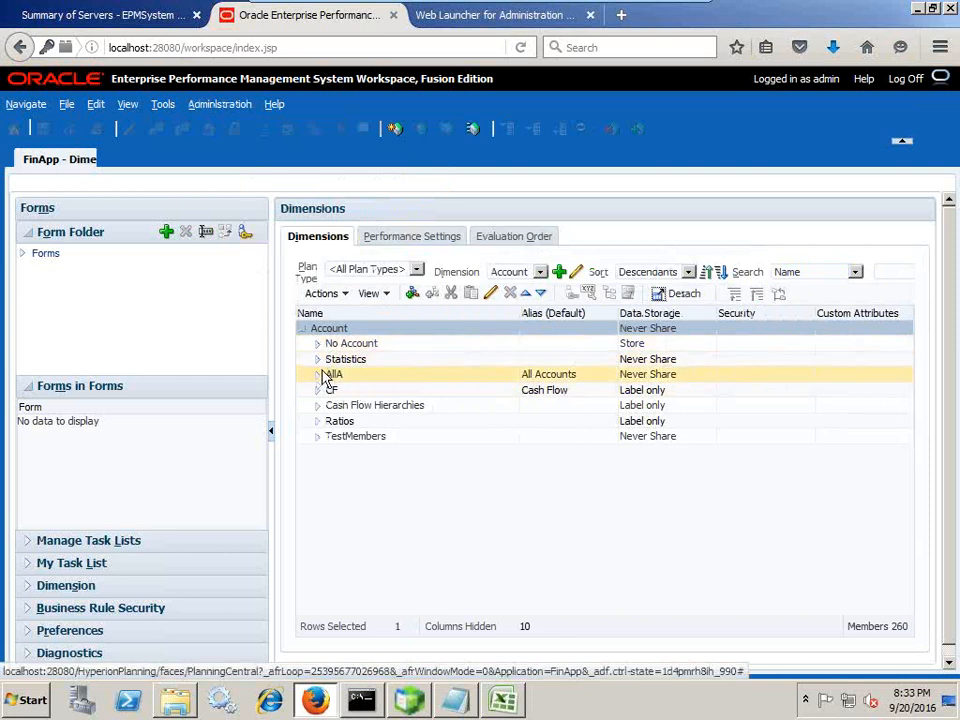
Expand AllA, Ratios and Profit Performance Ratios in the Account dimension to show the individual profitability ratios
{"action": "left_click", "coordinate": [318, 376]}
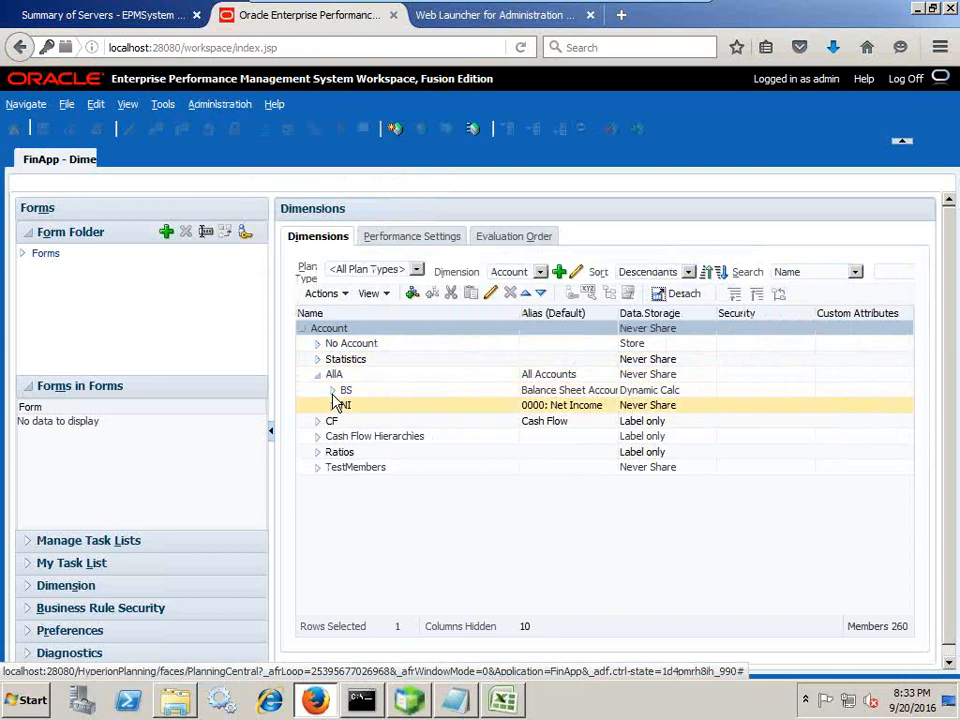
{"action": "left_click", "coordinate": [318, 452]}
{"action": "left_click", "coordinate": [332, 467]}
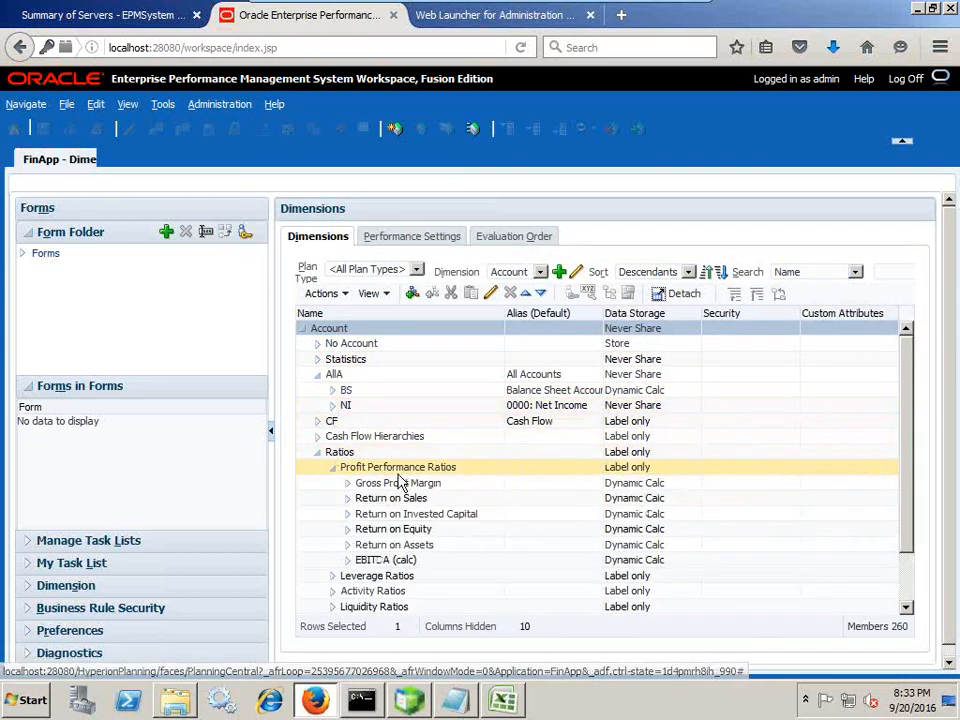
{"action": "left_click", "coordinate": [349, 514]}
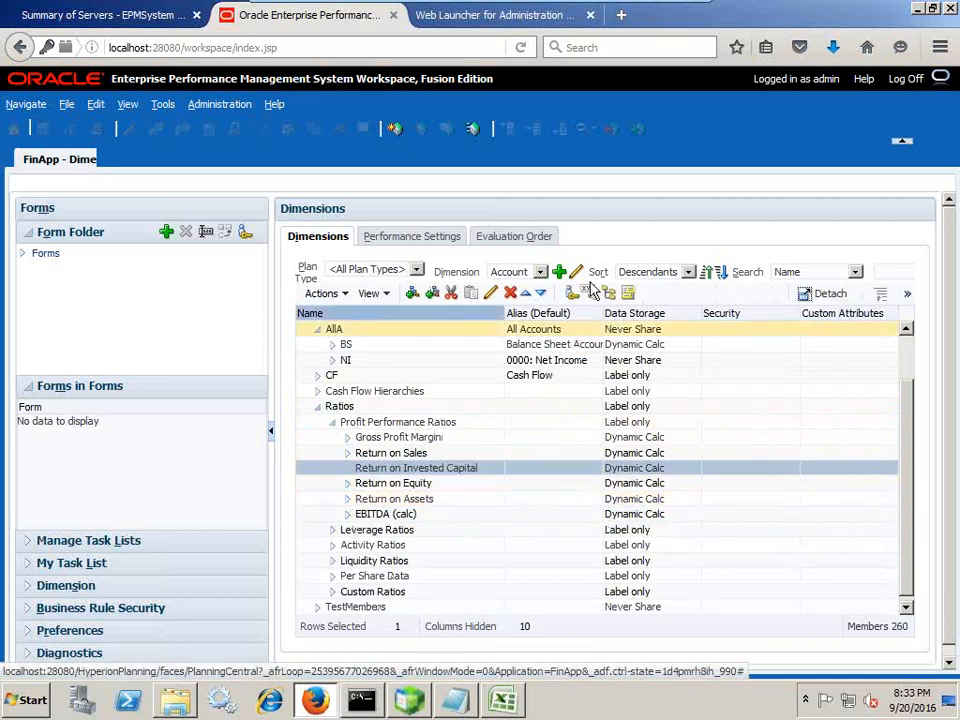
{"action": "left_click", "coordinate": [577, 272]}
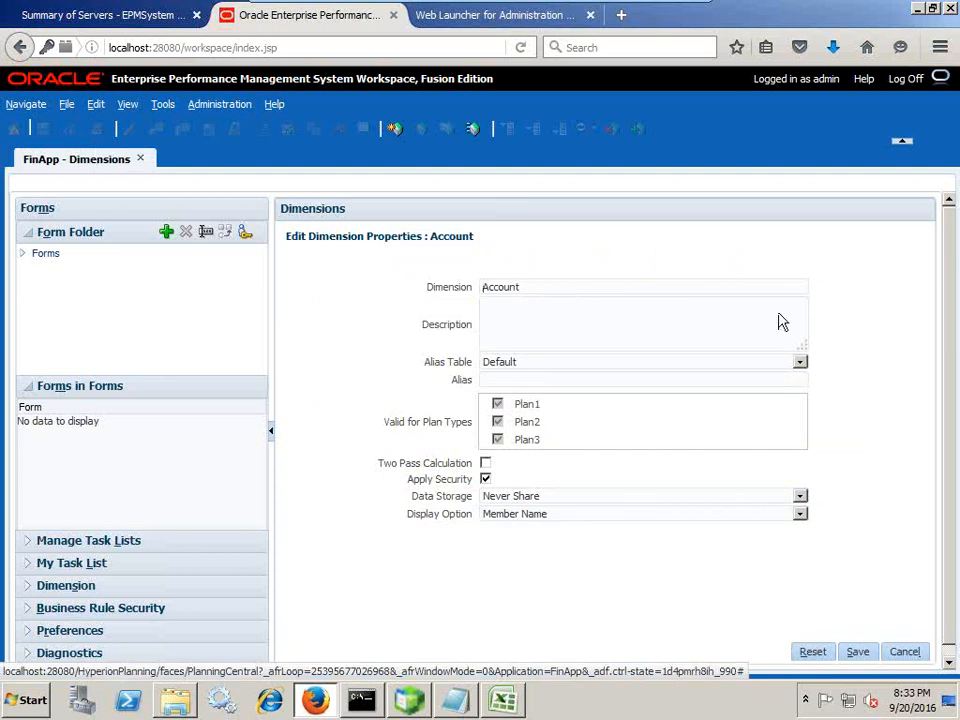
{"action": "left_click", "coordinate": [905, 651]}
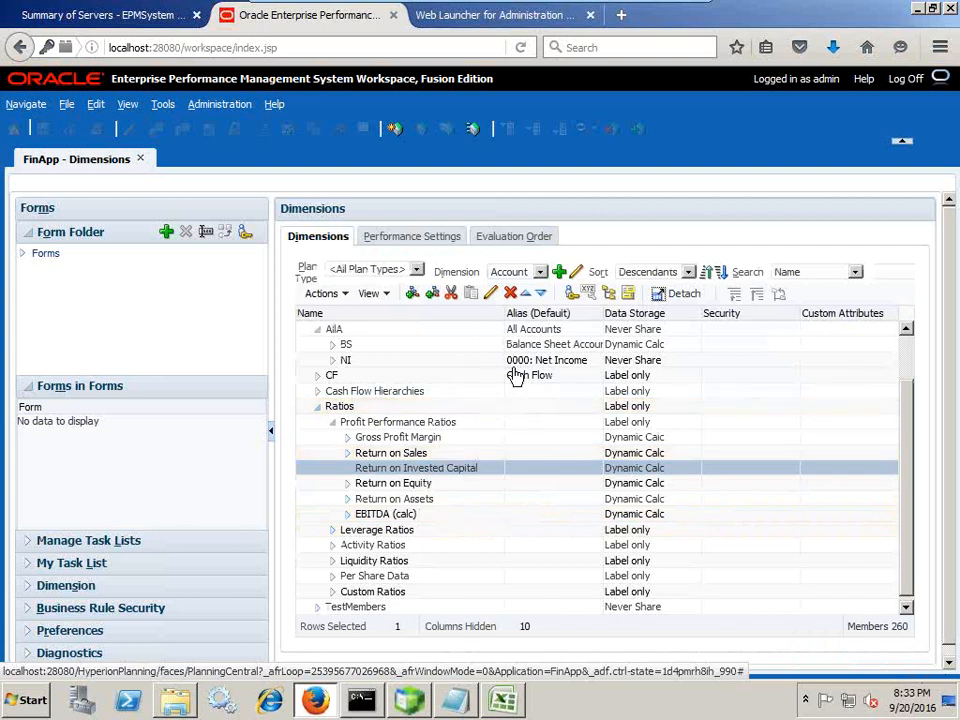
{"action": "left_click", "coordinate": [576, 272]}
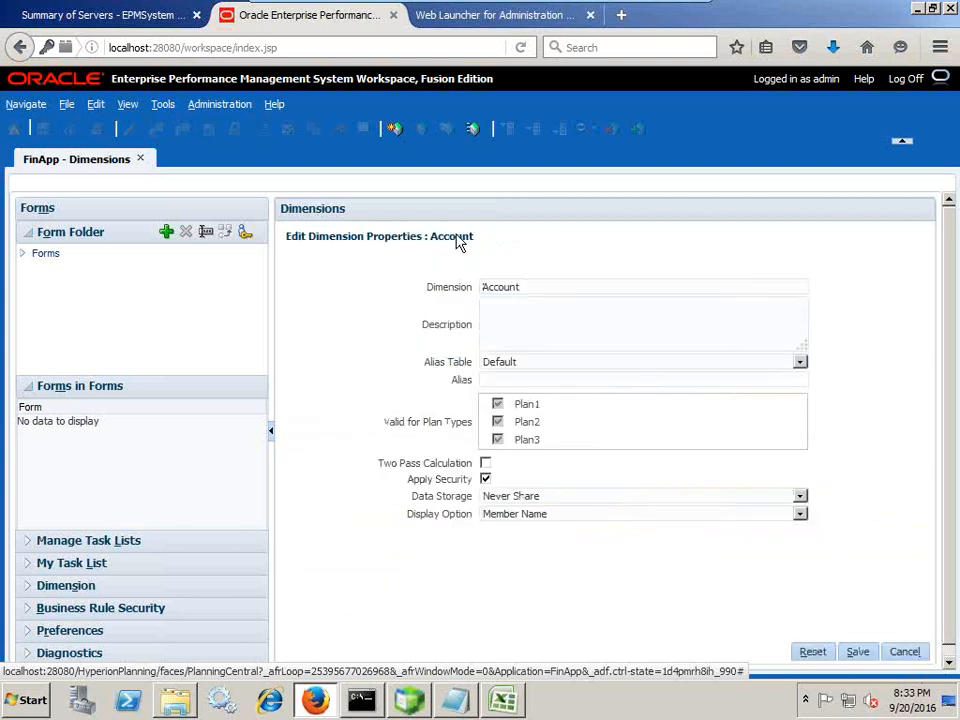
{"action": "scroll", "coordinate": [853, 601], "scroll_direction": "down", "scroll_amount": 1}
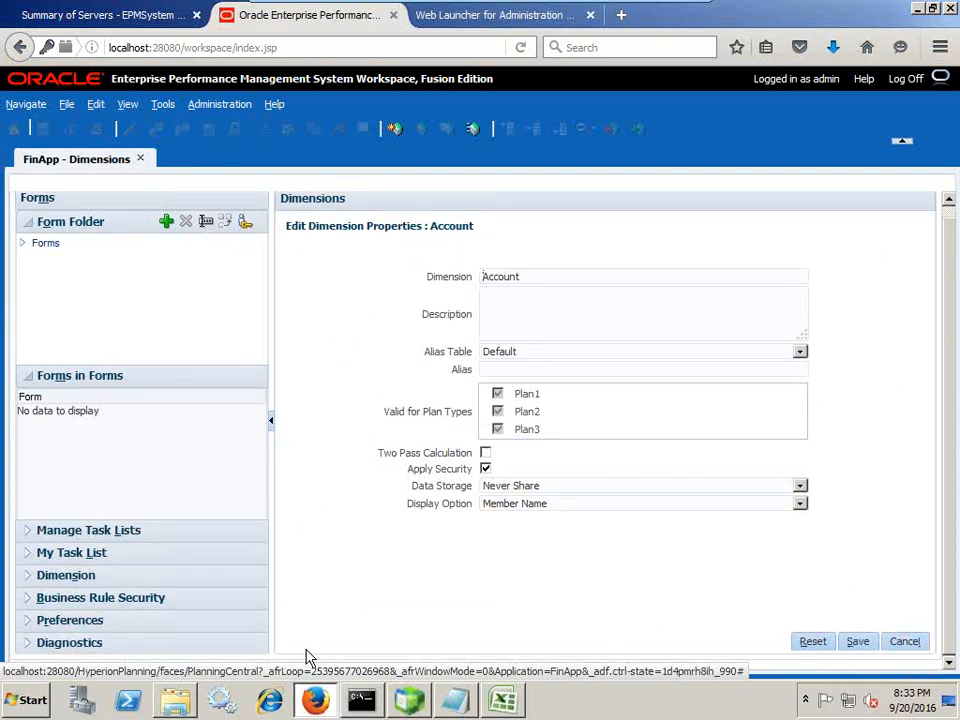
{"action": "left_click", "coordinate": [904, 641]}
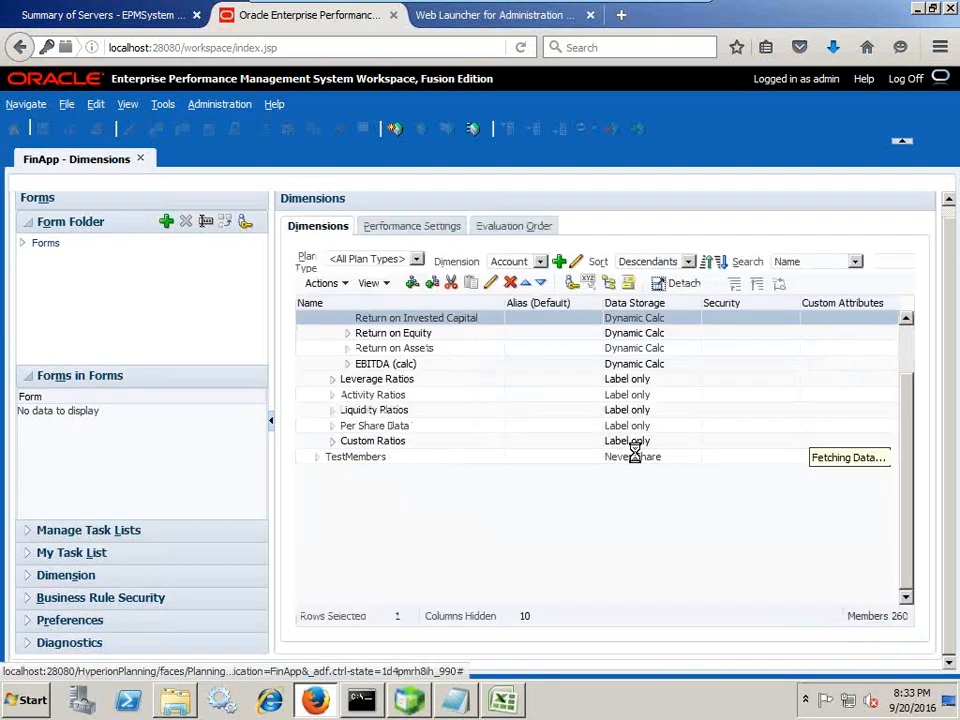
{"action": "left_click", "coordinate": [366, 472]}
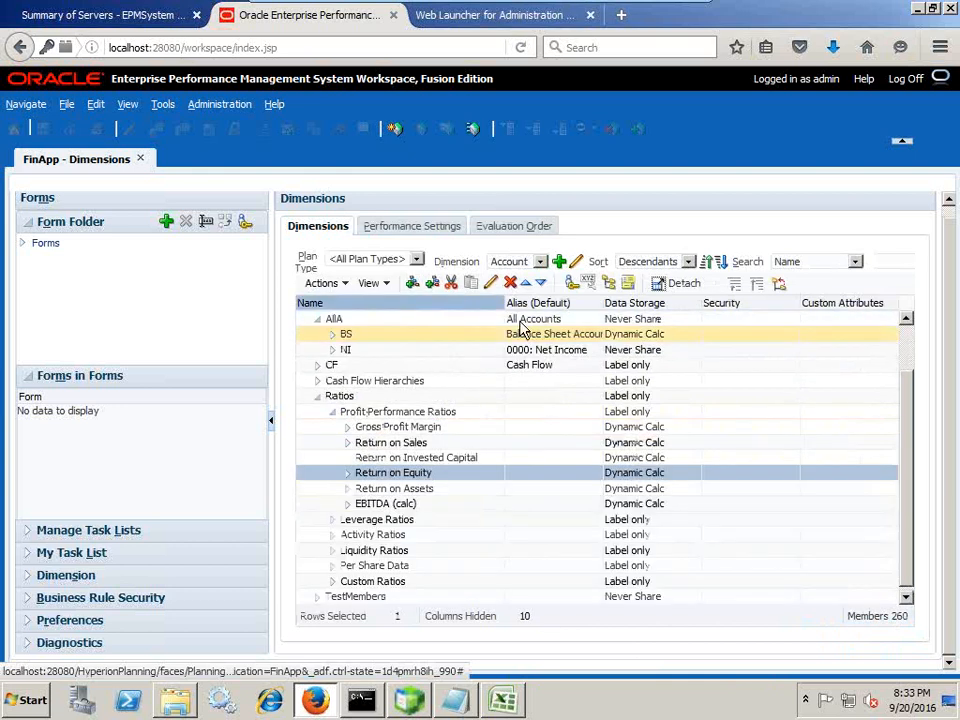
{"action": "left_click", "coordinate": [576, 261]}
{"action": "left_click", "coordinate": [902, 642]}
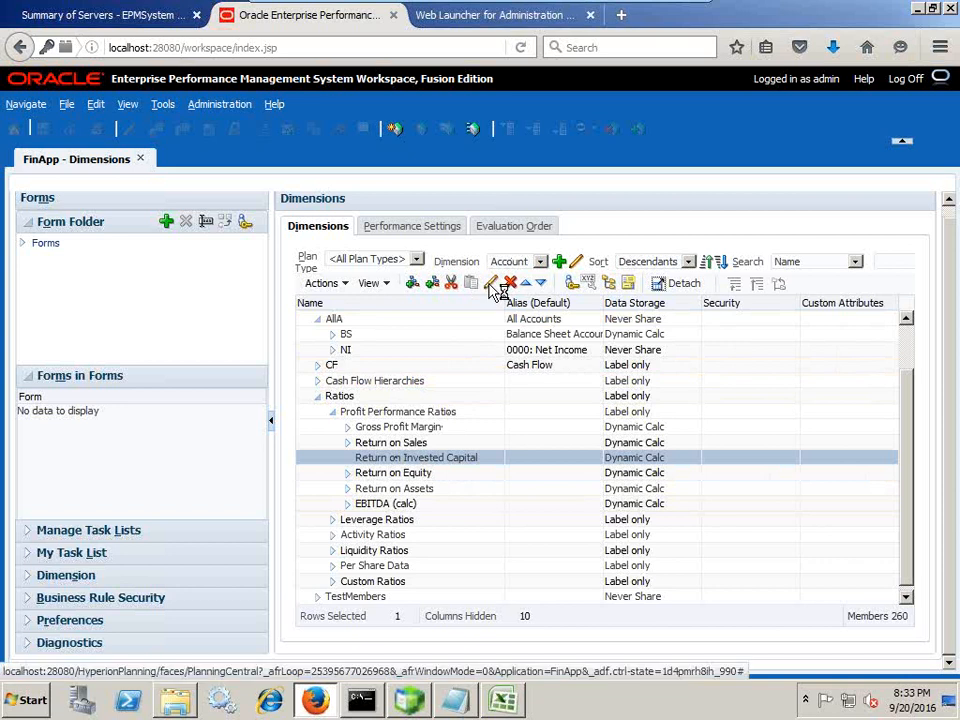
Open the Return on Invested Capital member's formula, delete the blank line above ENDIF and validate the formula
{"action": "left_click", "coordinate": [490, 282]}
{"action": "left_click", "coordinate": [478, 250]}
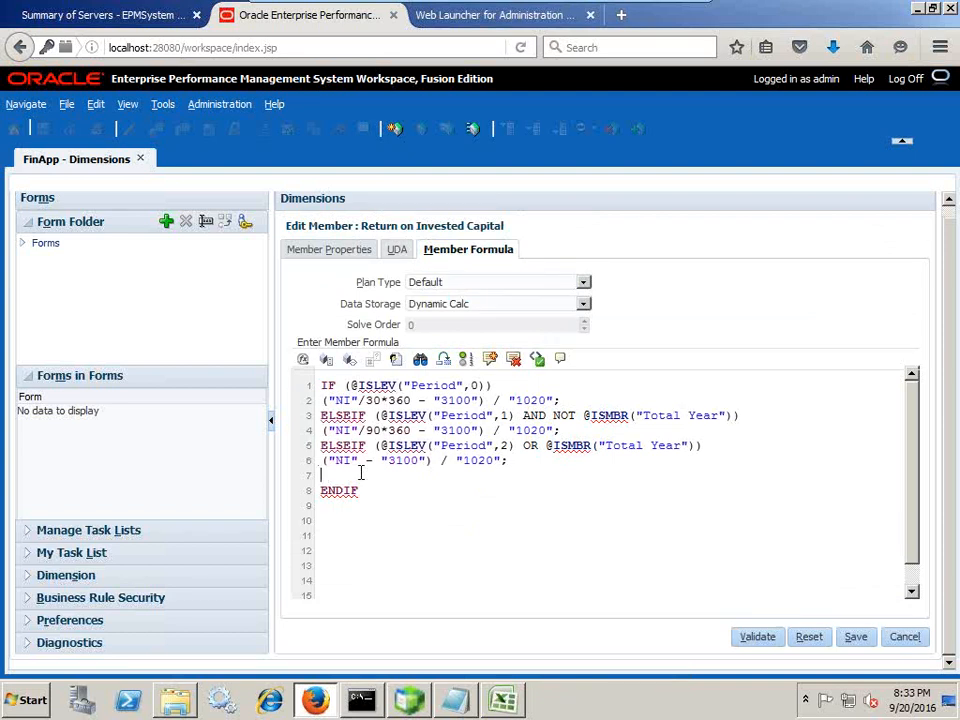
{"action": "key", "text": "BackSpace"}
{"action": "left_click", "coordinate": [757, 638]}
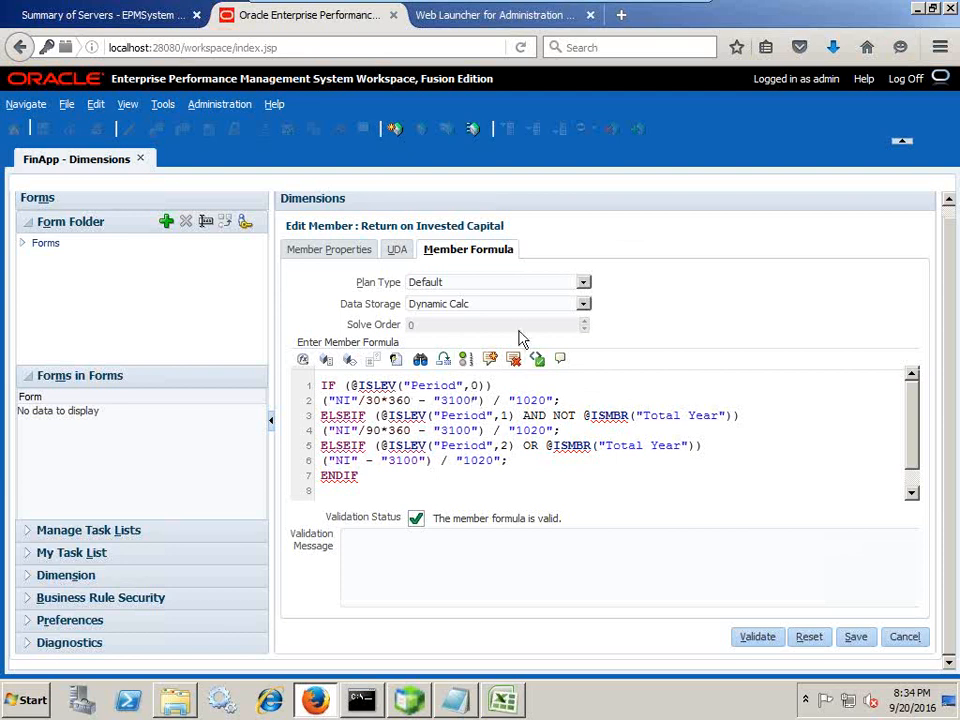
Switch to the Formulas file in Notepad, place it beside the member formula and add blank lines below the Monthly ROIC notes
{"action": "left_click", "coordinate": [455, 700]}
{"action": "left_click_drag", "start_coordinate": [453, 447], "coordinate": [723, 248]}
{"action": "scroll", "coordinate": [650, 420], "scroll_direction": "down", "scroll_amount": 4}
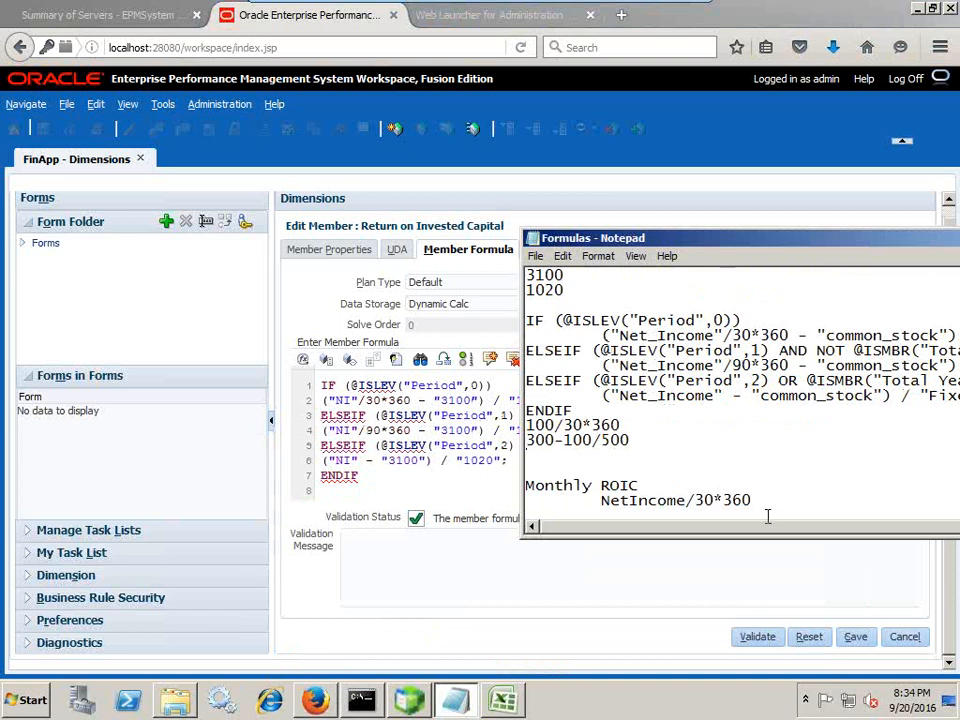
{"action": "left_click", "coordinate": [768, 516]}
{"action": "key", "text": "Return"}
{"action": "key", "text": "Return"}
{"action": "key", "text": "Return"}
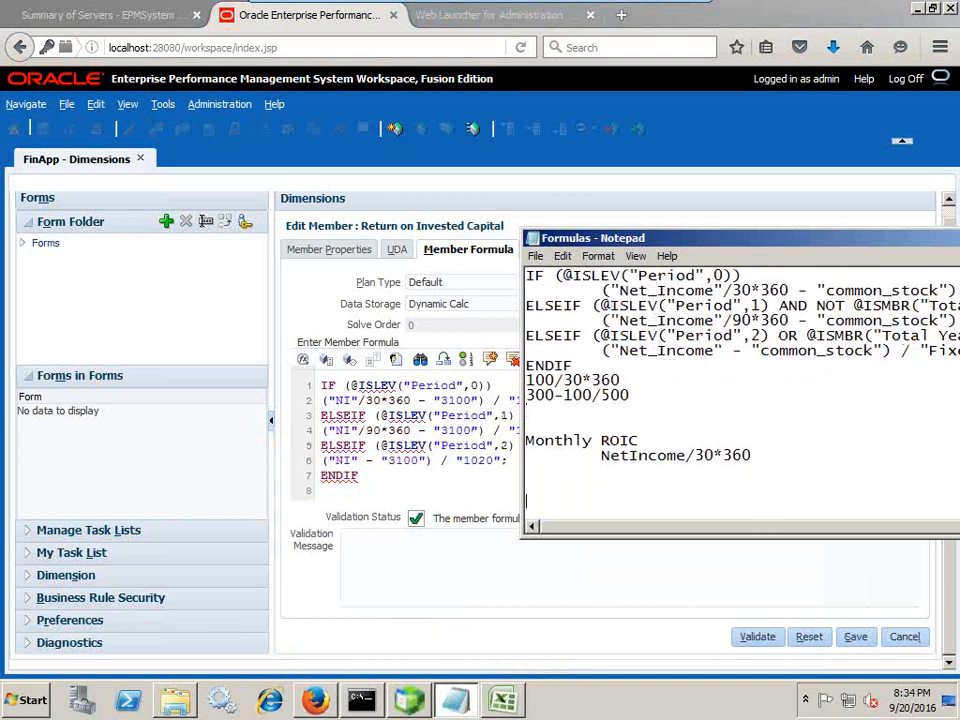
{"action": "left_click_drag", "start_coordinate": [668, 240], "coordinate": [714, 230]}
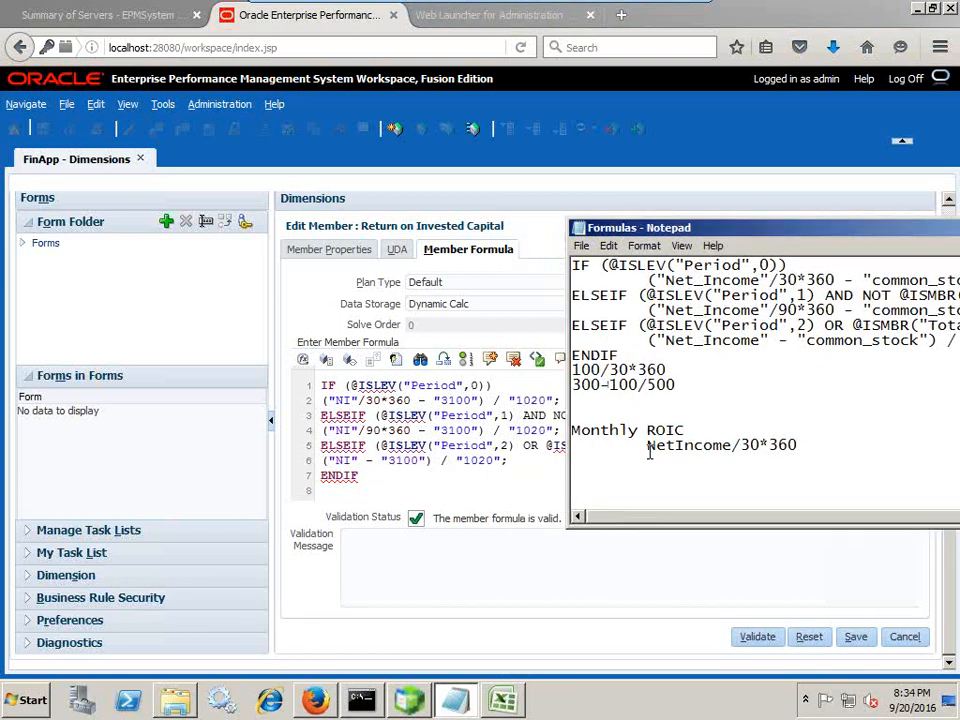
{"action": "key", "text": "Return"}
{"action": "key", "text": "Return"}
{"action": "key", "text": "Return"}
{"action": "key", "text": "Return"}
{"action": "key", "text": "Return"}
{"action": "key", "text": "Return"}
{"action": "key", "text": "Return"}
{"action": "key", "text": "Return"}
{"action": "key", "text": "Return"}
{"action": "key", "text": "Return"}
{"action": "key", "text": "Return"}
{"action": "key", "text": "Return"}
{"action": "key", "text": "Return"}
{"action": "key", "text": "Return"}
{"action": "key", "text": "Return"}
{"action": "key", "text": "Return"}
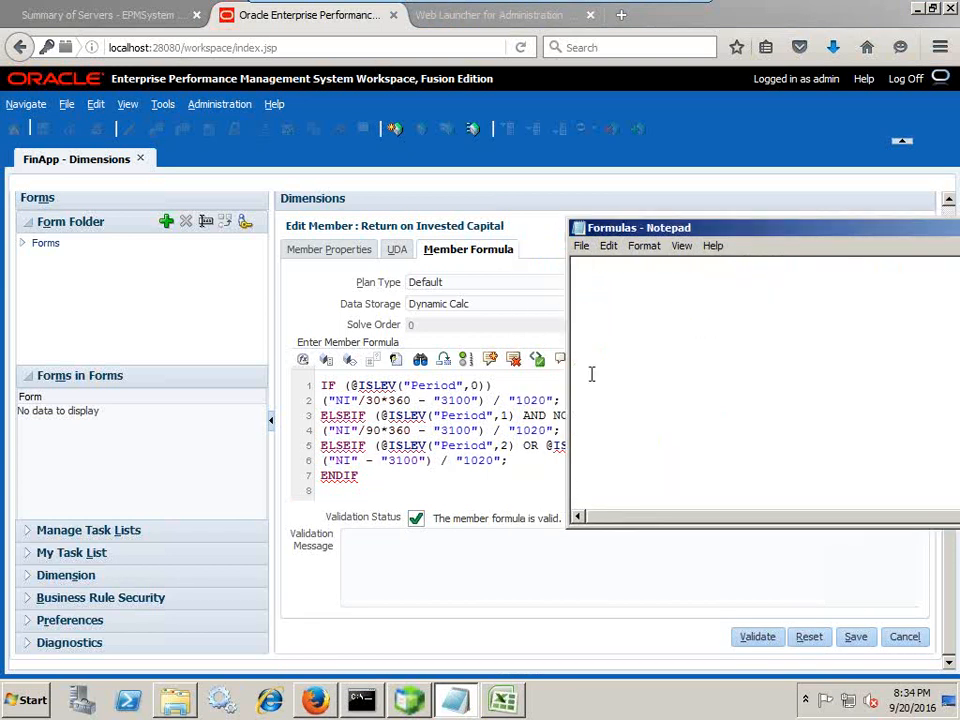
Write the heading "User input =" in the notes, with NI and 3100 on separate lines beneath it
{"action": "left_click", "coordinate": [577, 268]}
{"action": "type", "text": "User input  = NI,"}
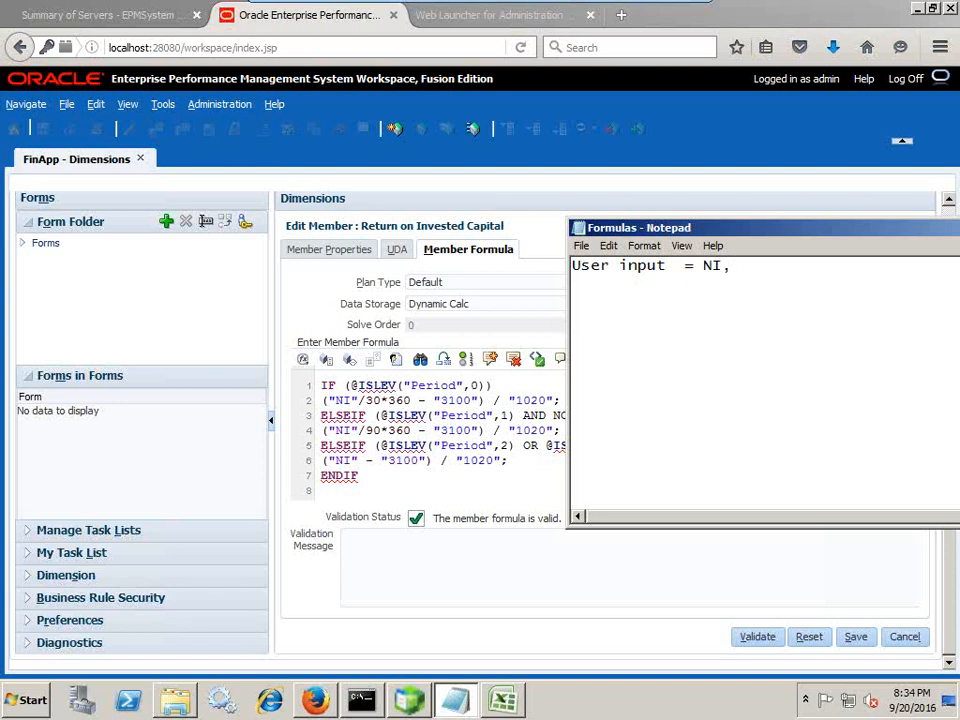
{"action": "type", "text": "00"}
{"action": "key", "text": "Left"}
{"action": "key", "text": "Left"}
{"action": "key", "text": "Left"}
{"action": "key", "text": "Left"}
{"action": "key", "text": "Return"}
{"action": "key", "text": "Return"}
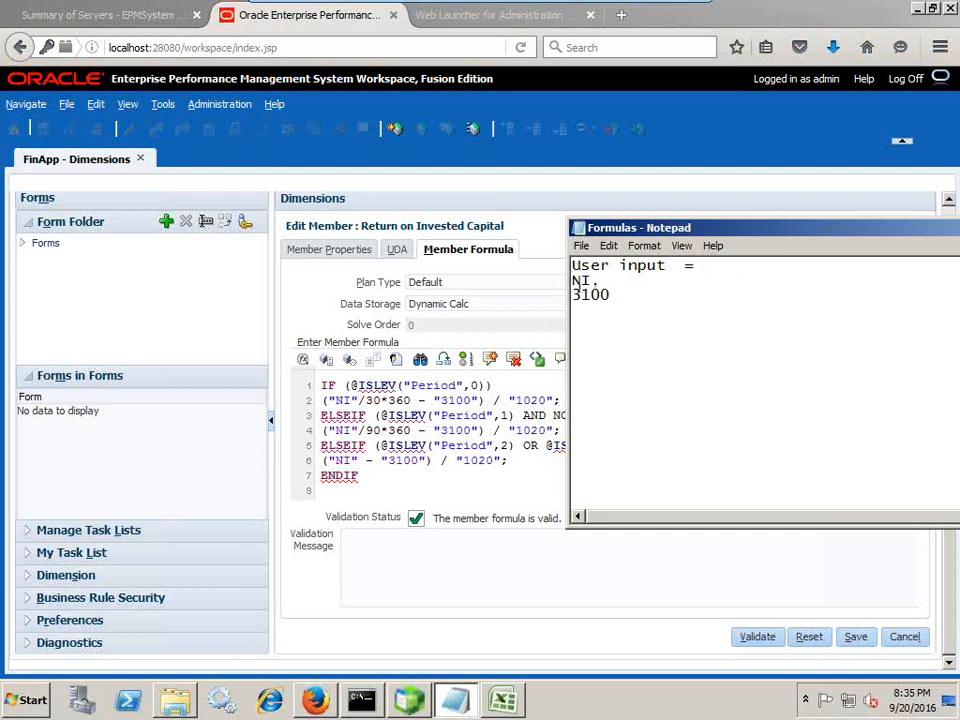
Number the inputs i) to iii), labelling 3100 as common stock and adding 1020 = Fixed Assets
{"action": "type", "text": "i)"}
{"action": "left_click", "coordinate": [575, 295]}
{"action": "type", "text": "ii)"}
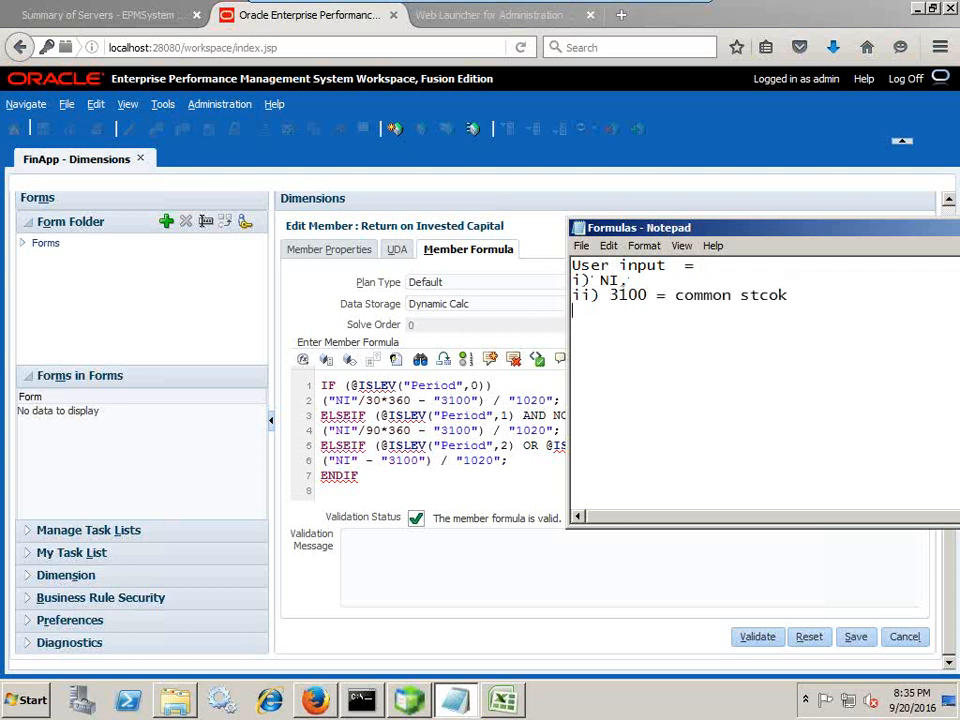
{"action": "type", "text": "ock iii)"}
{"action": "type", "text": " 1020 ="}
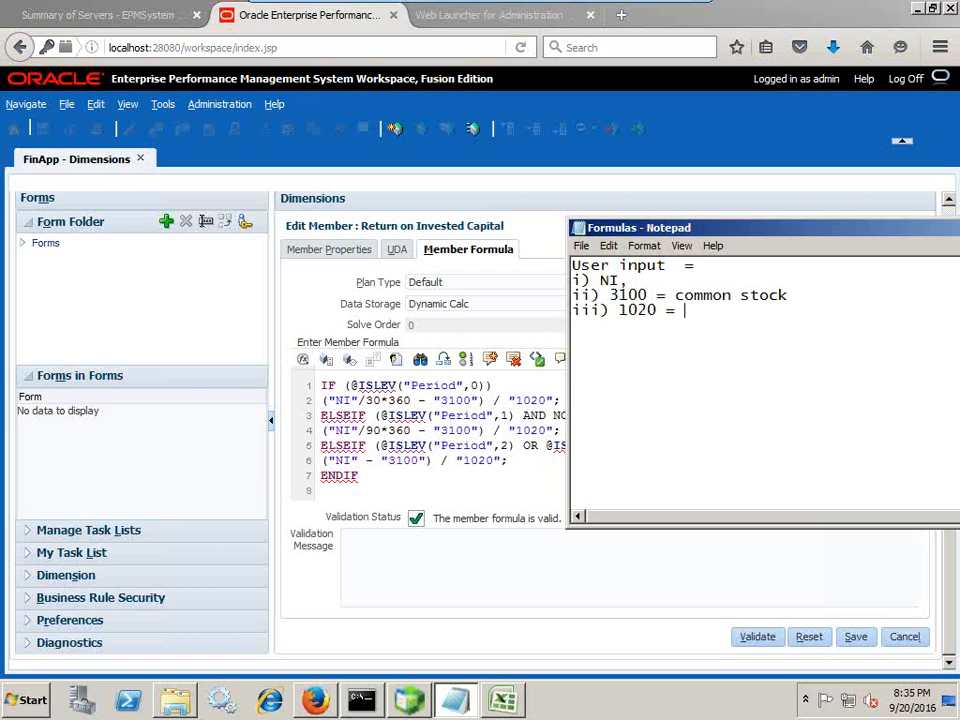
{"action": "type", "text": " Fixed Assets"}
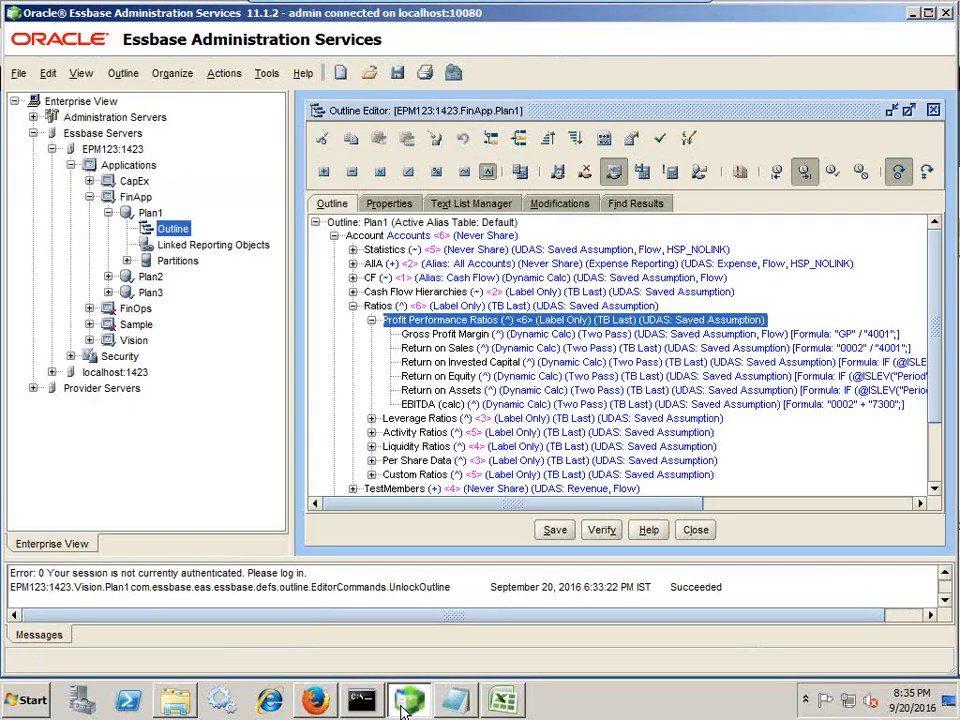
Switch to Essbase Administration Services and locate the NI net income member under AllA in the Plan1 outline
{"action": "left_click", "coordinate": [408, 700]}
{"action": "left_click", "coordinate": [352, 264]}
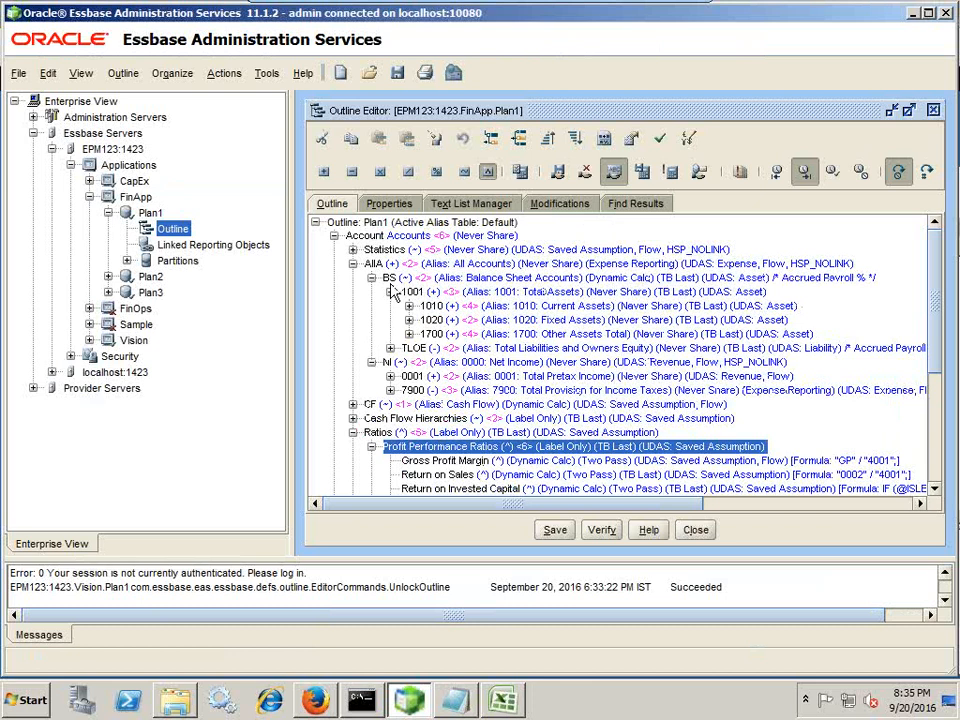
{"action": "left_click", "coordinate": [372, 278]}
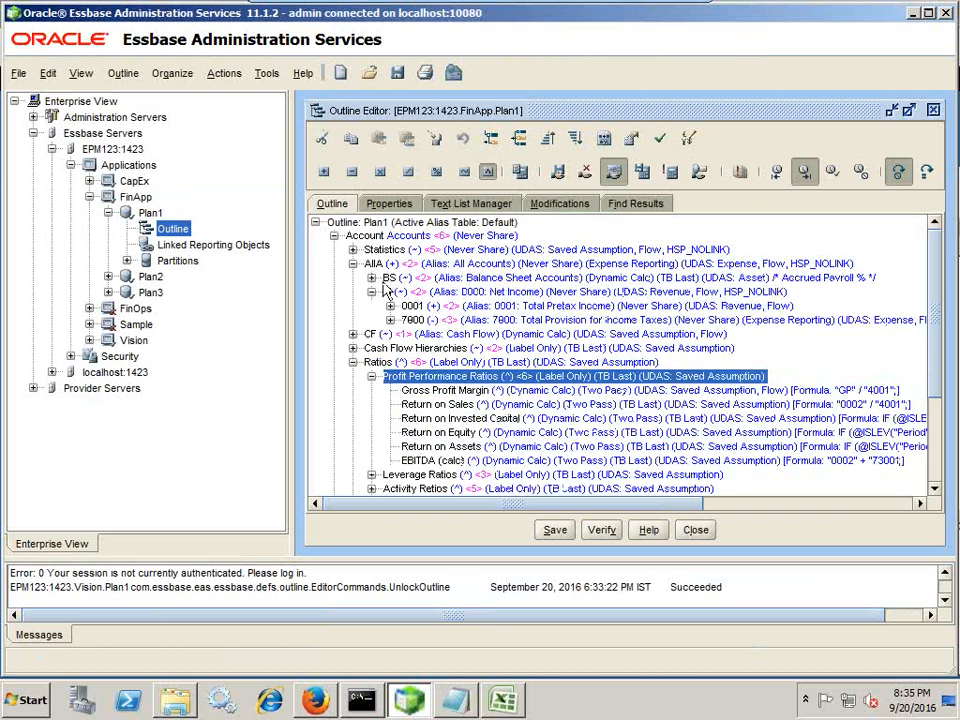
{"action": "left_click", "coordinate": [401, 292]}
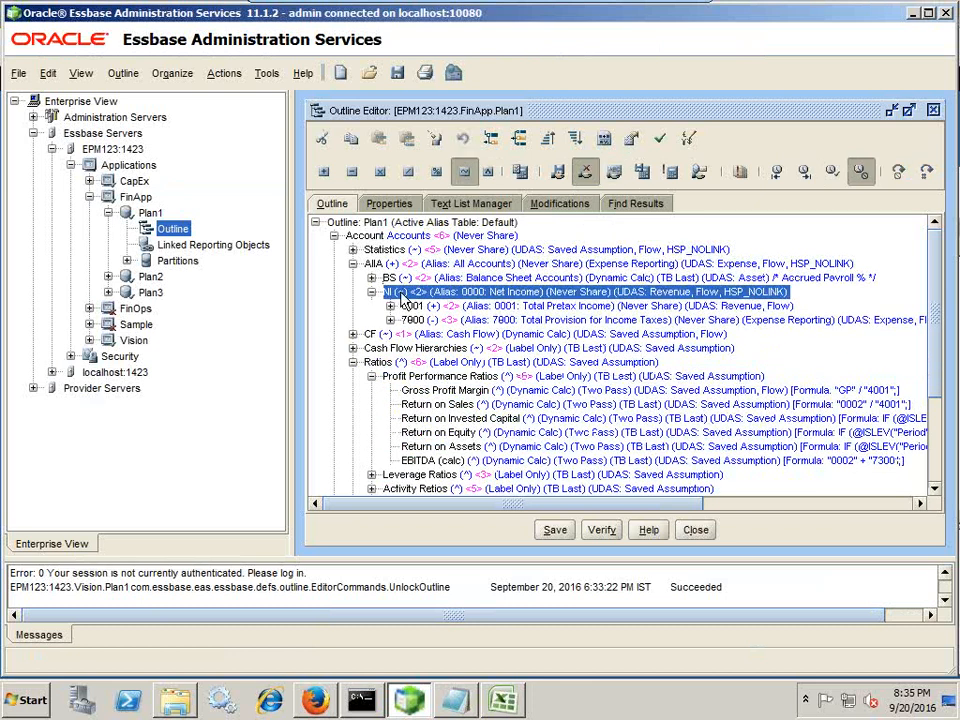
{"action": "left_click", "coordinate": [354, 264]}
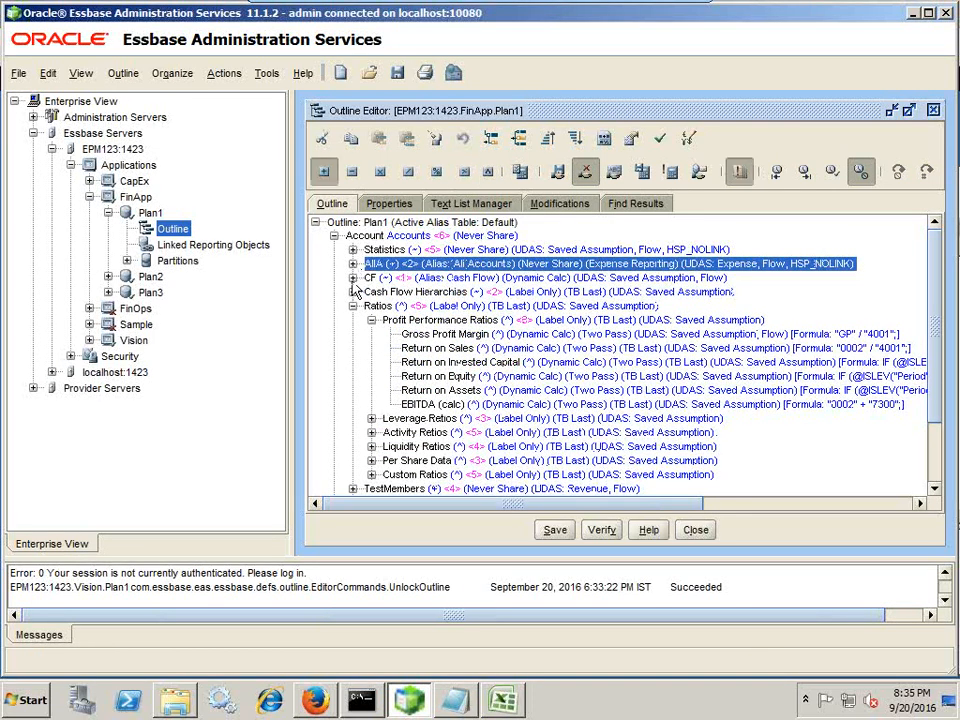
Locate 1020 Fixed Assets and 3100 Common Stock under the balance sheet accounts, then collapse the Account dimension
{"action": "left_click", "coordinate": [353, 264]}
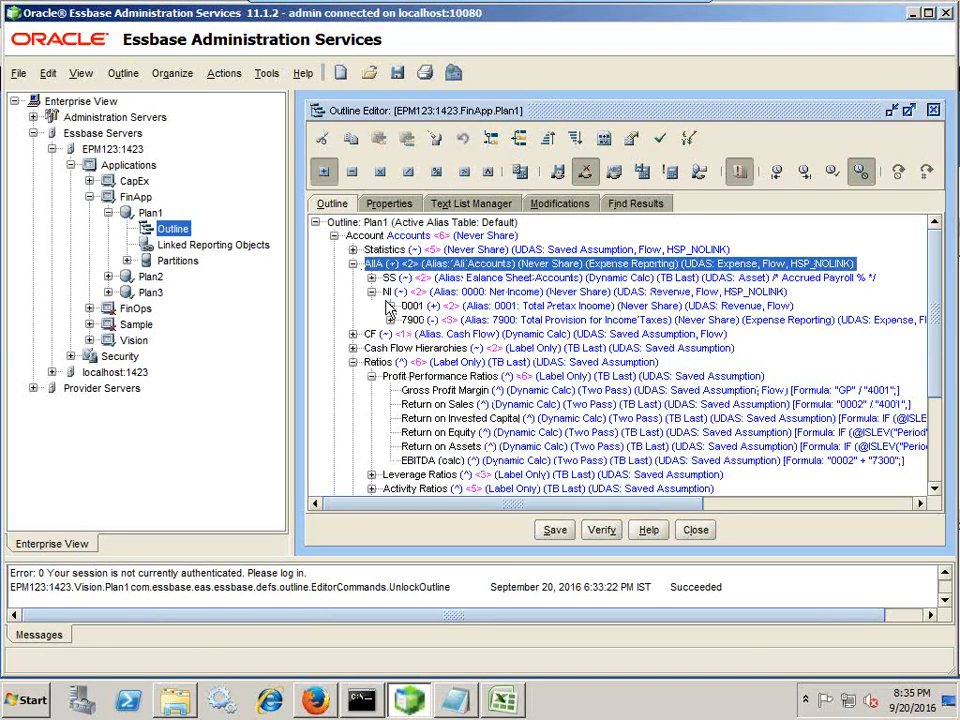
{"action": "left_click", "coordinate": [371, 278]}
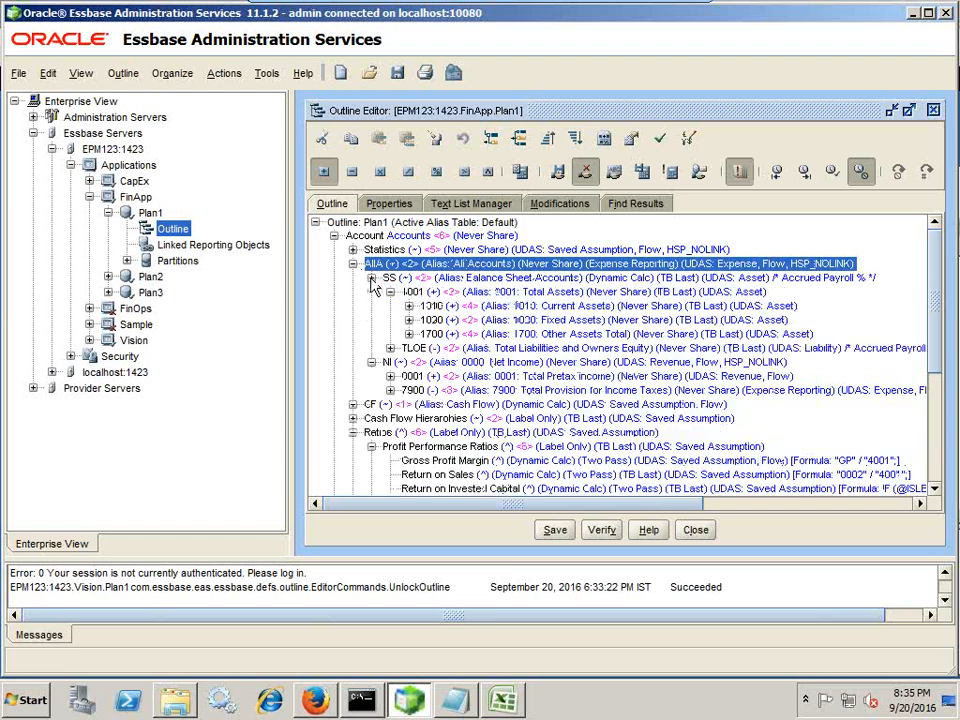
{"action": "left_click", "coordinate": [529, 321]}
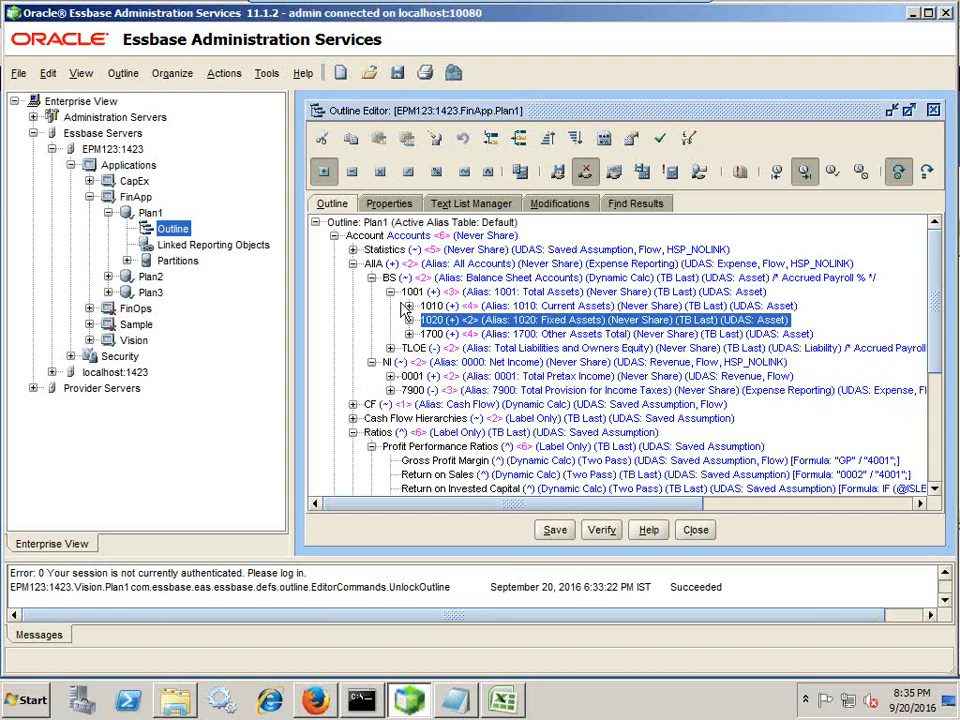
{"action": "left_click", "coordinate": [390, 291]}
{"action": "left_click", "coordinate": [390, 305]}
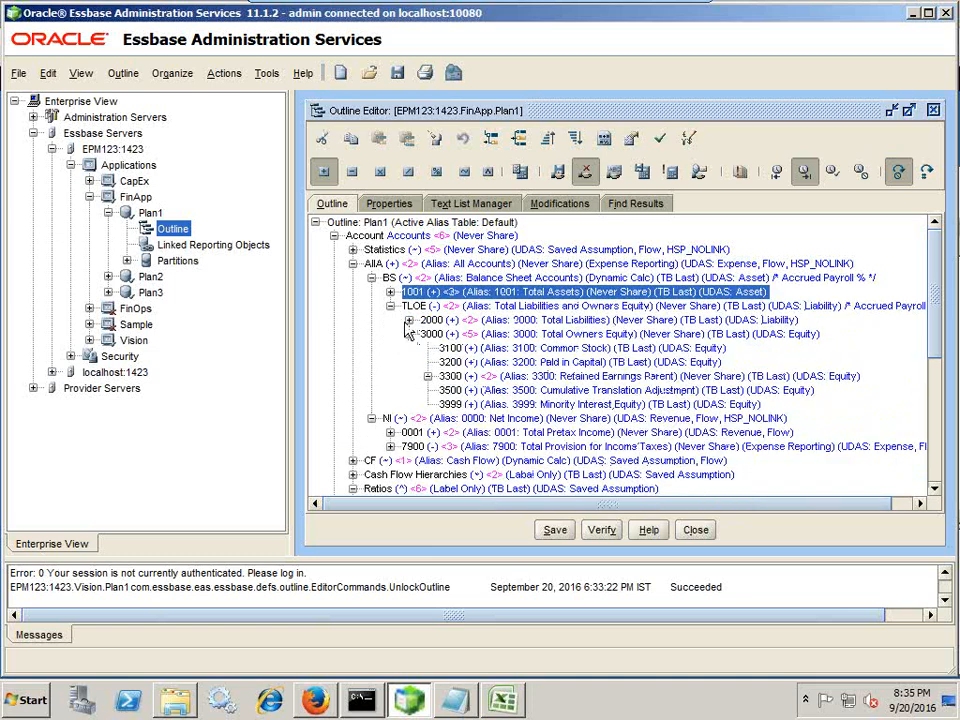
{"action": "left_click", "coordinate": [476, 350]}
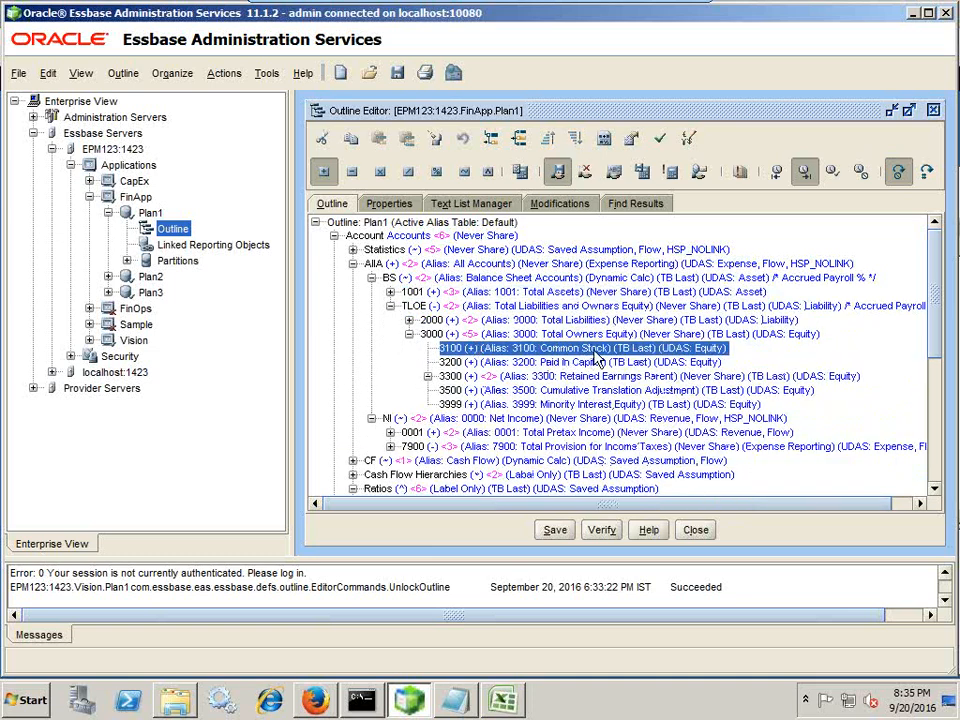
{"action": "left_click", "coordinate": [352, 263]}
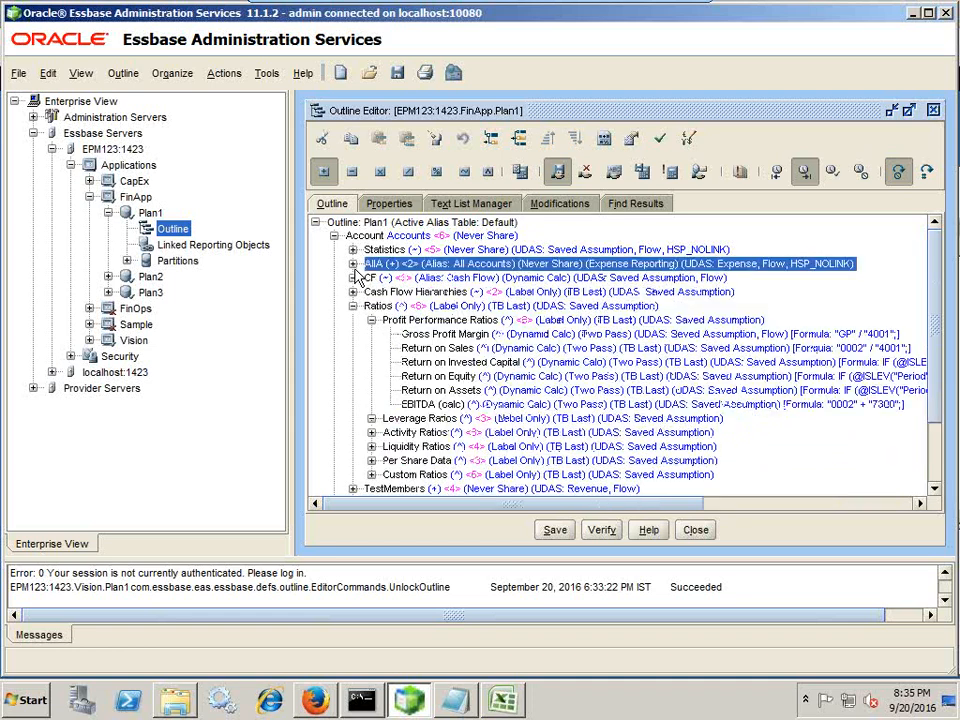
{"action": "left_click", "coordinate": [352, 305]}
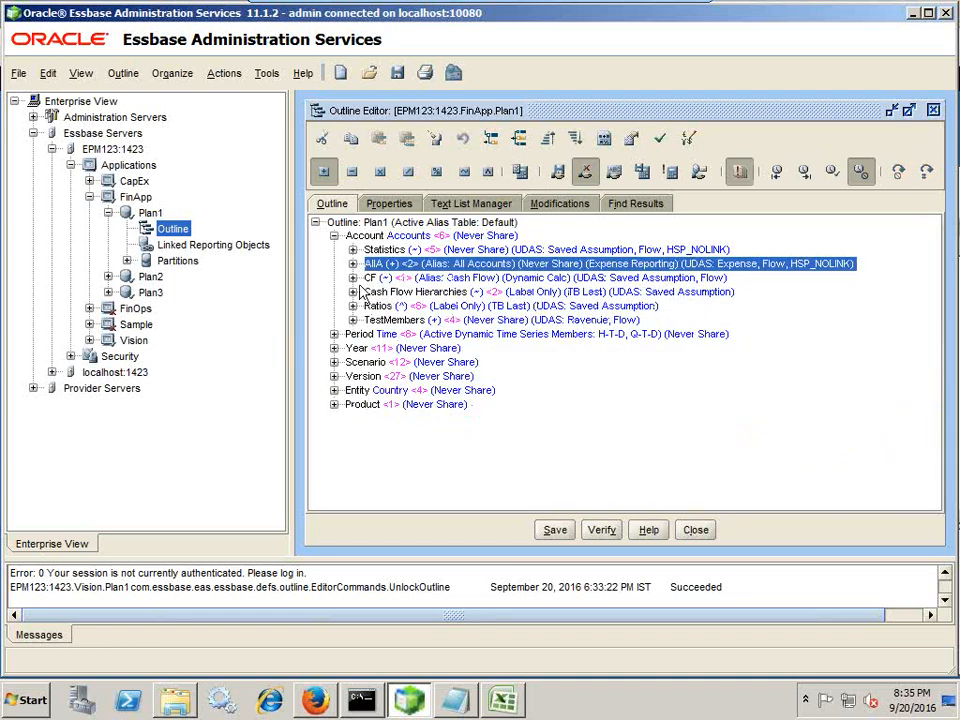
{"action": "left_click", "coordinate": [336, 236]}
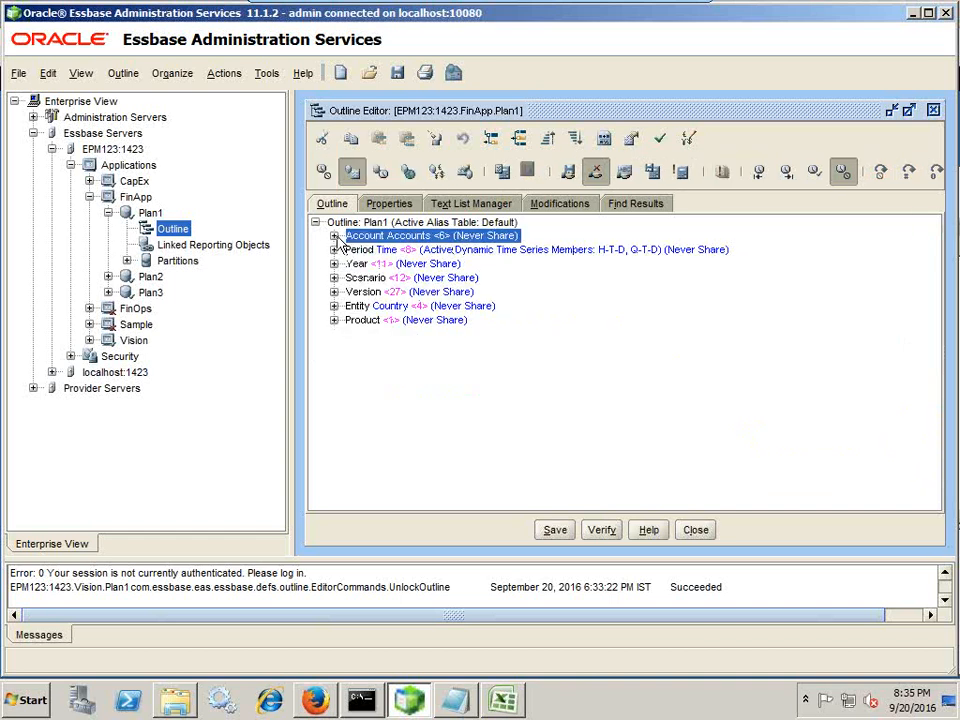
Switch to Excel, expand Q2 into its months in the Test ROIC form and examine the Retrun_On_Income_Capital row
{"action": "left_click", "coordinate": [505, 701]}
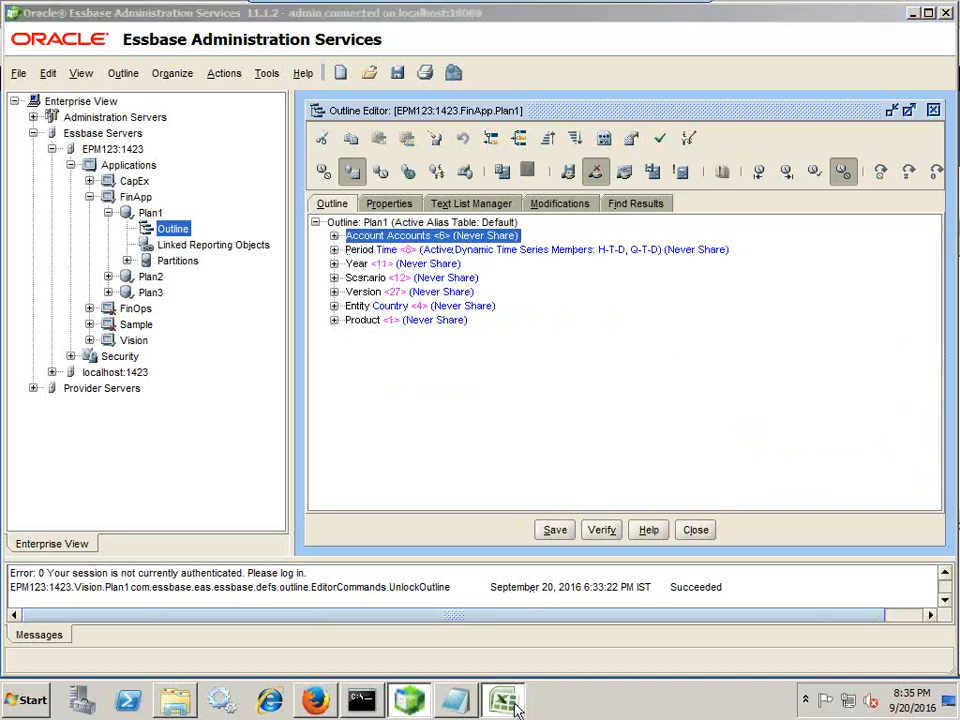
{"action": "left_click", "coordinate": [272, 438]}
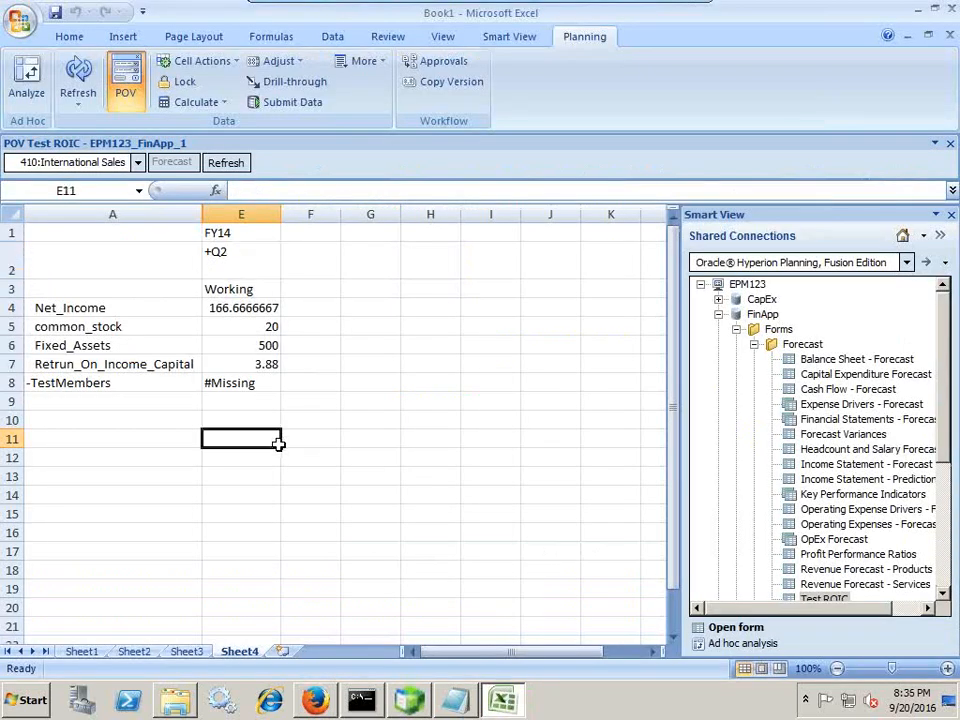
{"action": "left_click", "coordinate": [221, 255]}
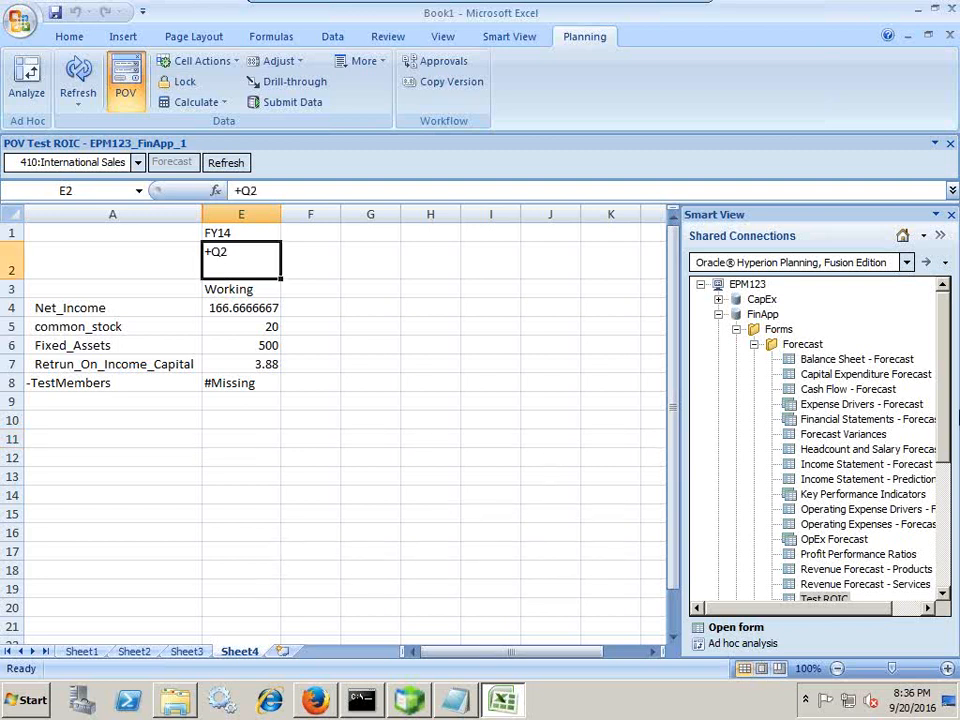
{"action": "left_click_drag", "start_coordinate": [948, 428], "coordinate": [945, 521]}
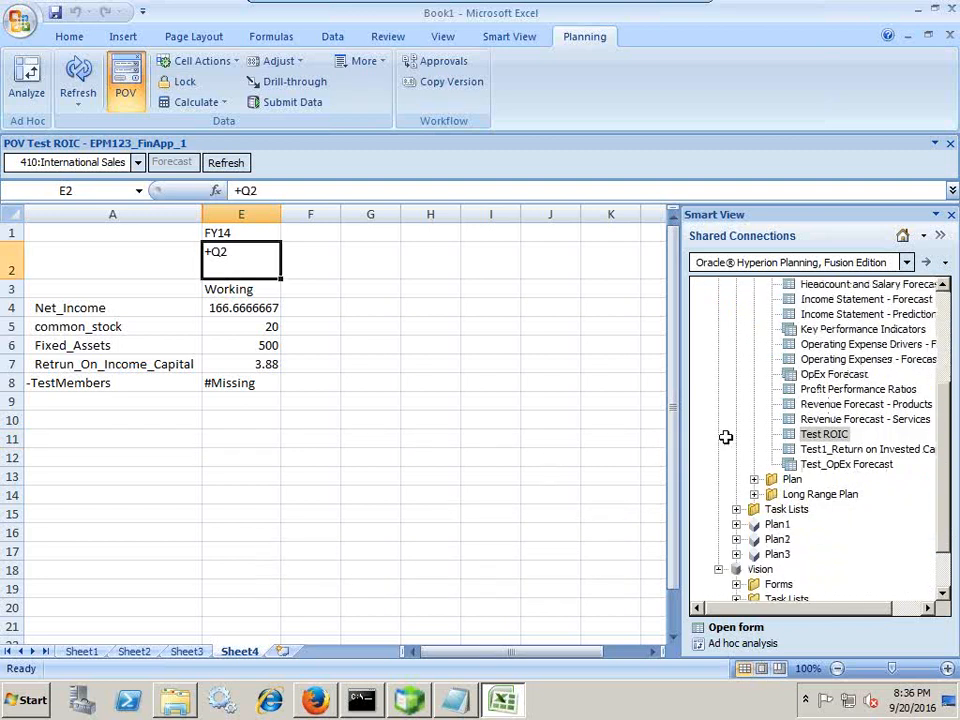
{"action": "double_click", "coordinate": [210, 254]}
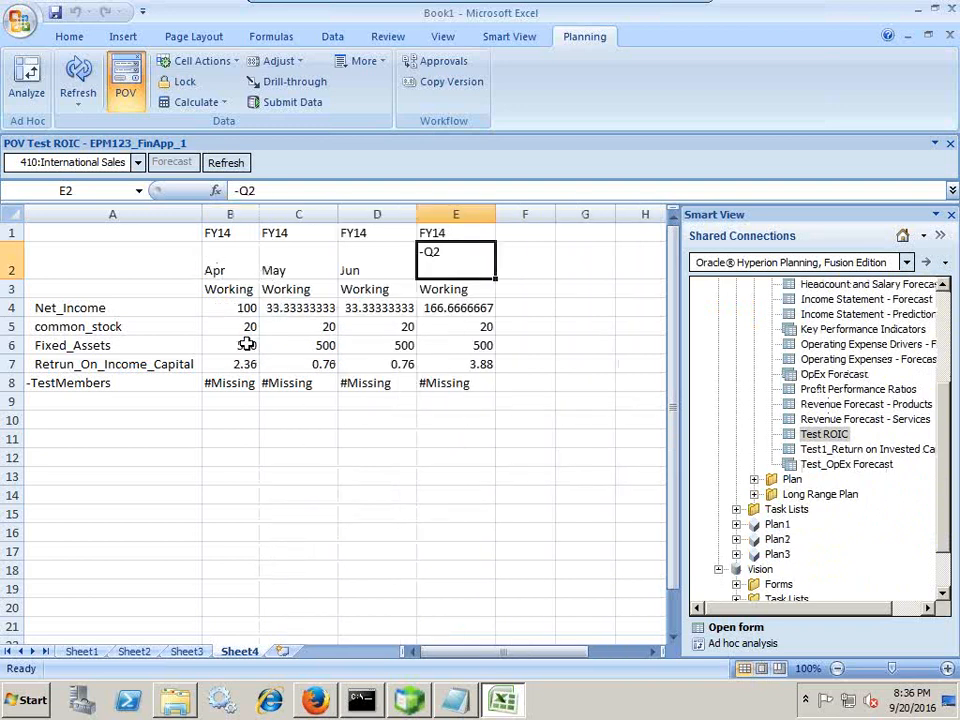
{"action": "left_click_drag", "start_coordinate": [165, 366], "coordinate": [458, 360]}
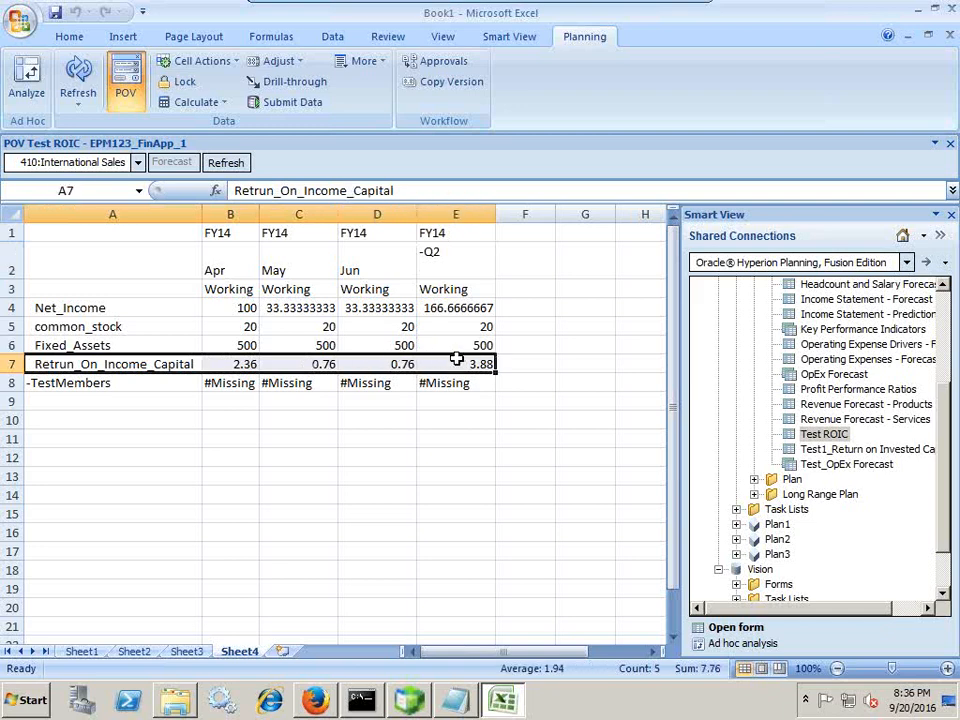
Switch to EPM Workspace in Firefox and look for the Test ROIC form in the Plan and Long Range Plan form folders
{"action": "left_click", "coordinate": [420, 702]}
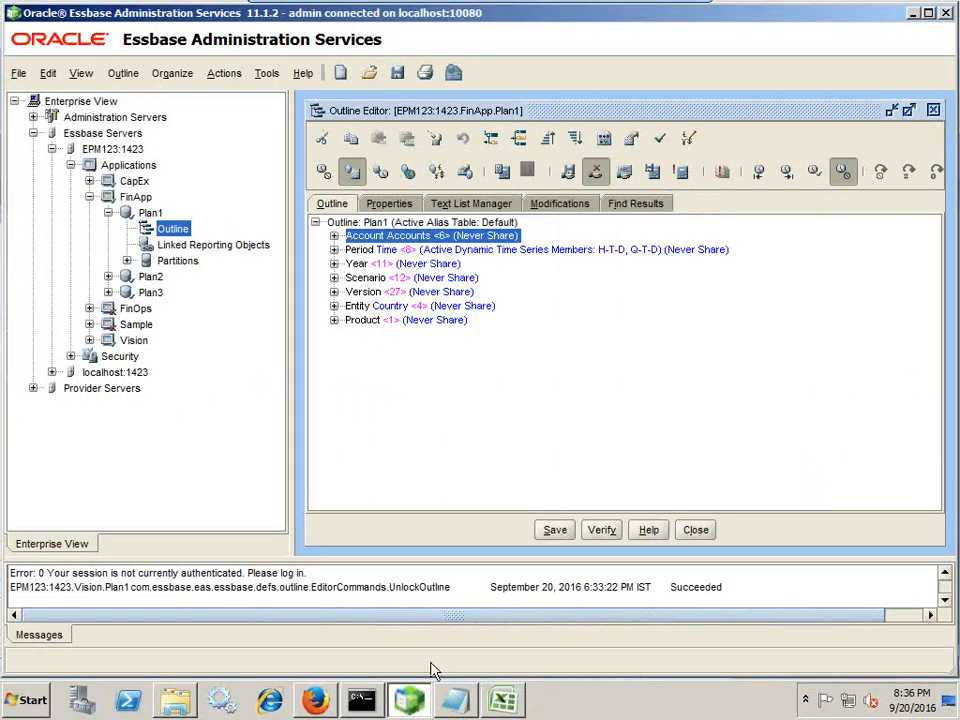
{"action": "left_click", "coordinate": [315, 700]}
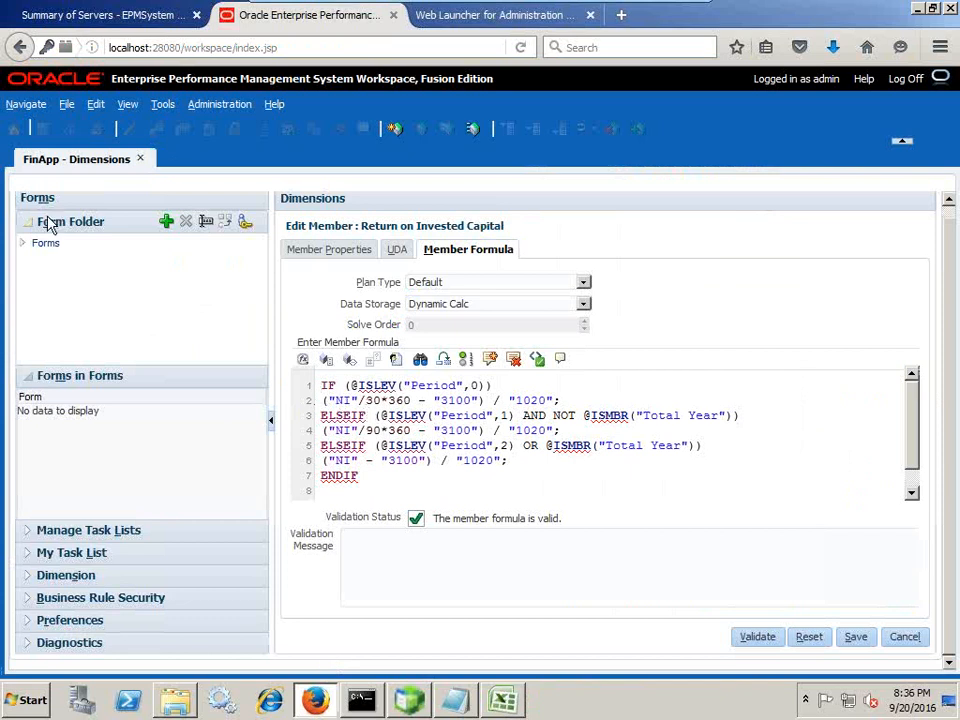
{"action": "left_click", "coordinate": [33, 243]}
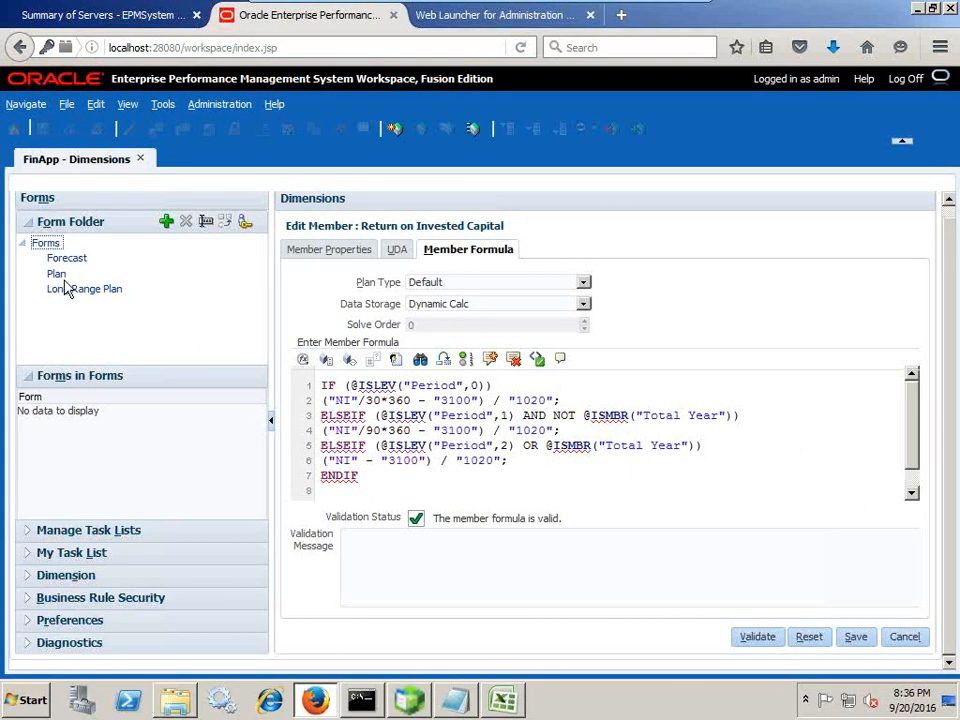
{"action": "left_click", "coordinate": [56, 273]}
{"action": "left_click_drag", "start_coordinate": [922, 433], "coordinate": [929, 620]}
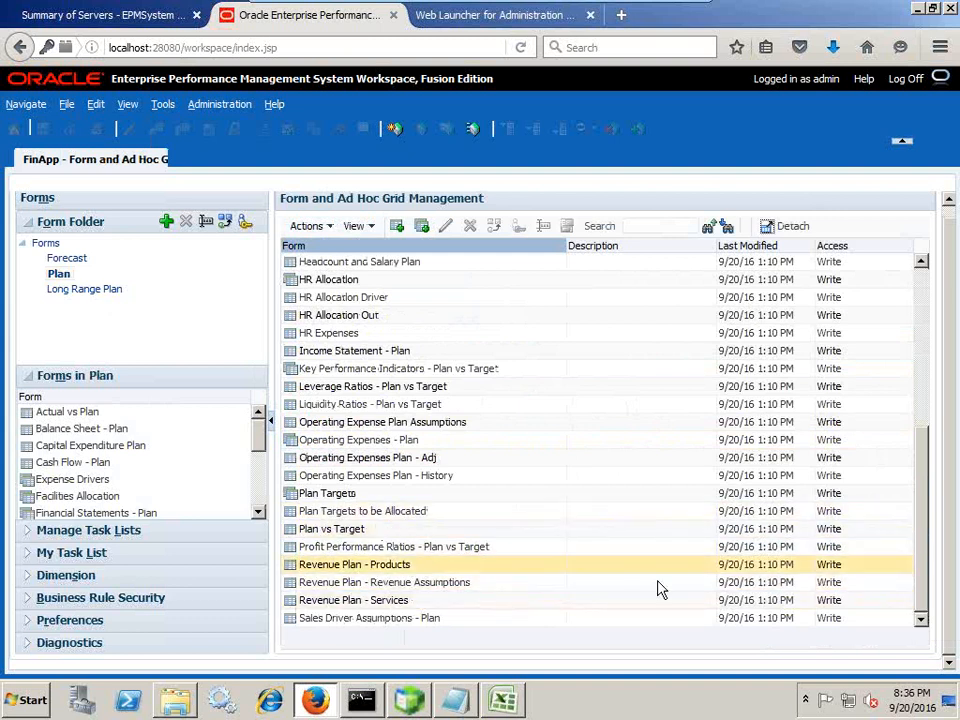
{"action": "left_click", "coordinate": [86, 289]}
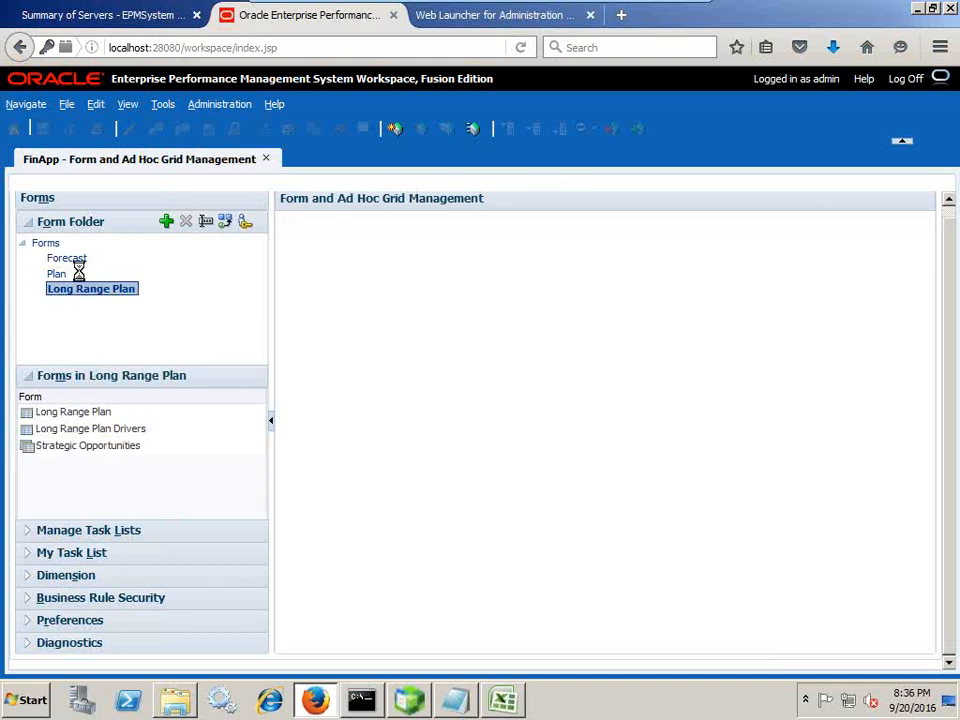
Open the Test ROIC form from the Forecast folder for editing and show its layout definition
{"action": "left_click", "coordinate": [72, 262]}
{"action": "scroll", "coordinate": [922, 618], "scroll_direction": "down", "scroll_amount": 1}
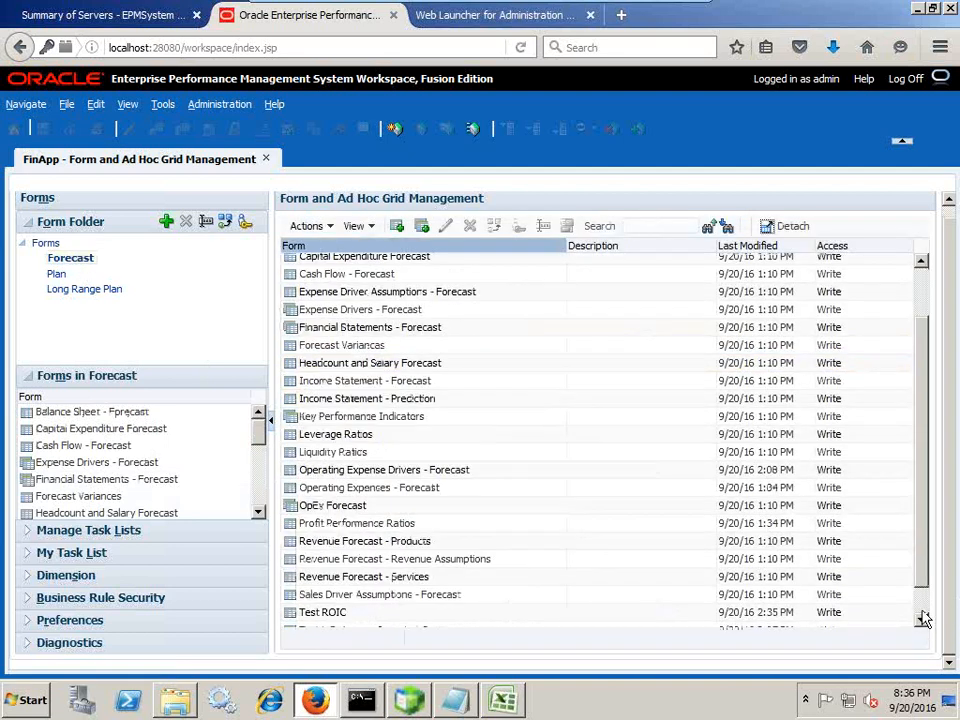
{"action": "left_click", "coordinate": [333, 586]}
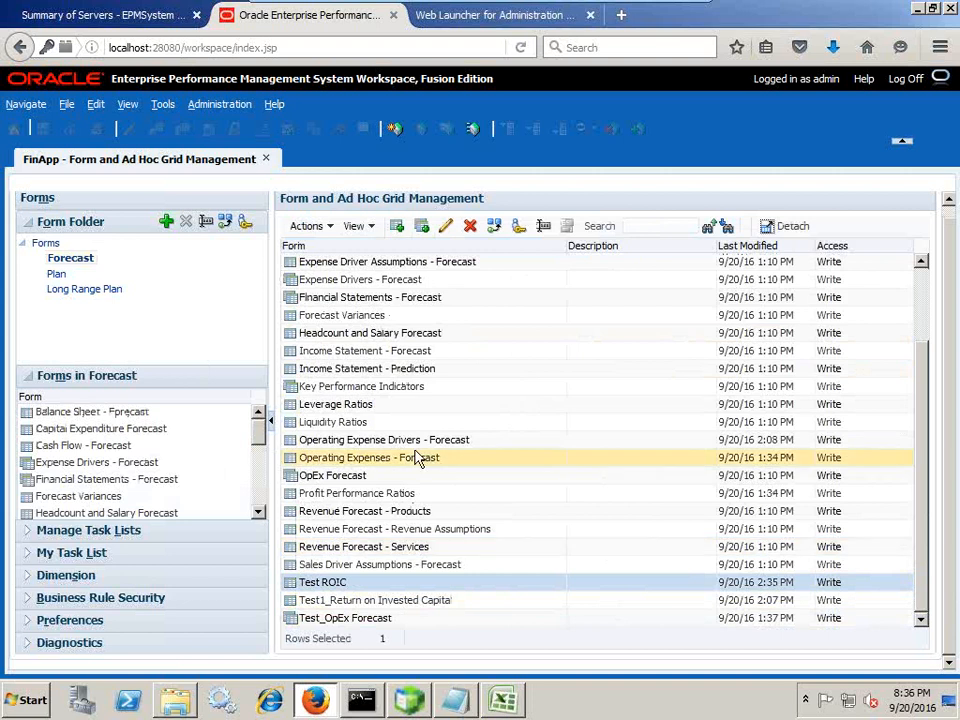
{"action": "left_click", "coordinate": [446, 227]}
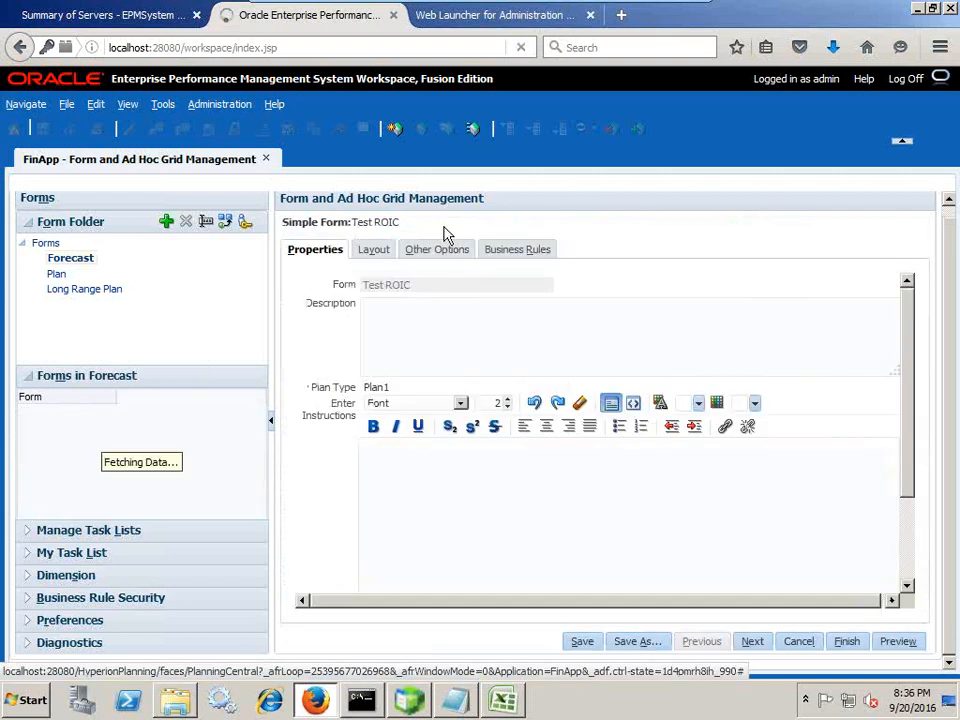
{"action": "left_click", "coordinate": [376, 251]}
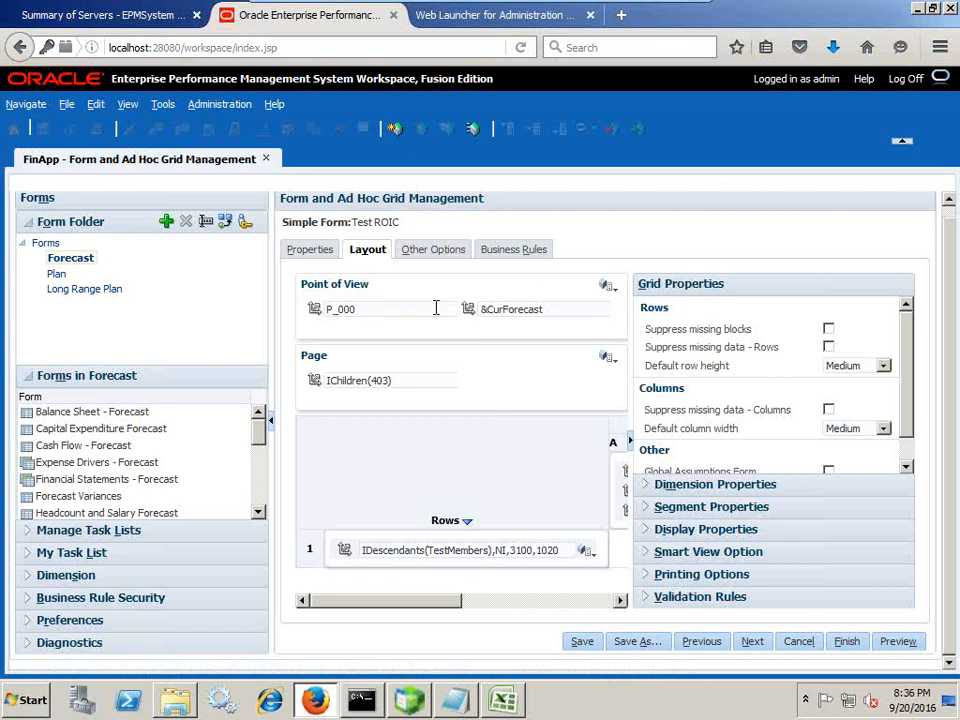
{"action": "left_click_drag", "start_coordinate": [428, 606], "coordinate": [378, 605]}
{"action": "left_click_drag", "start_coordinate": [461, 606], "coordinate": [398, 606]}
{"action": "left_click_drag", "start_coordinate": [443, 602], "coordinate": [420, 602]}
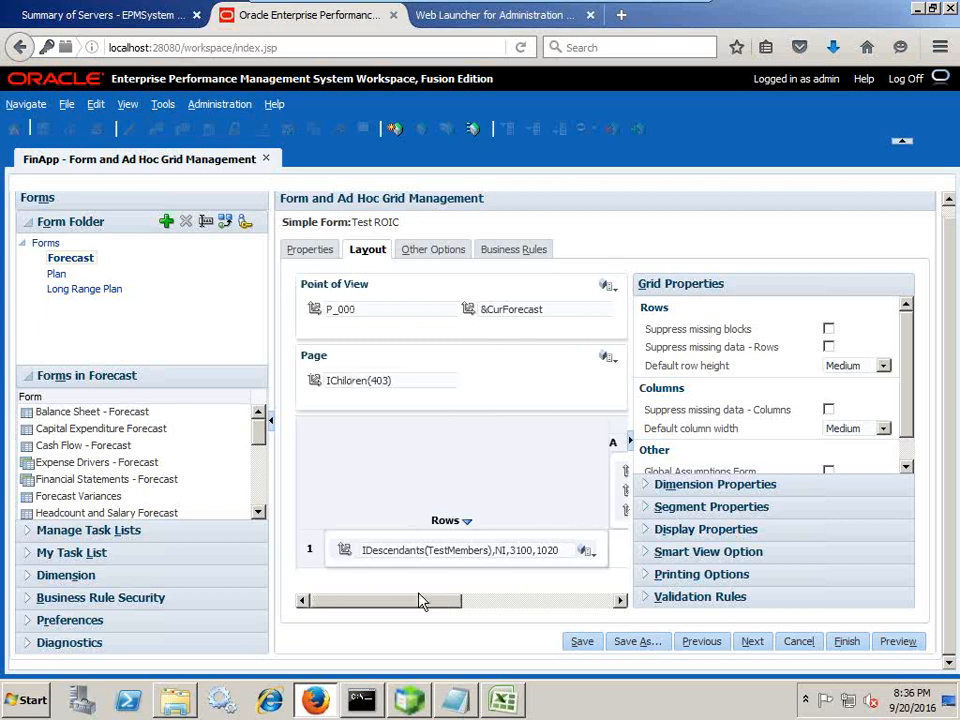
Examine the Account member selection of the form's row, including the members under TestMembers, and leave it without changes
{"action": "left_click", "coordinate": [585, 551]}
{"action": "left_click", "coordinate": [172, 340]}
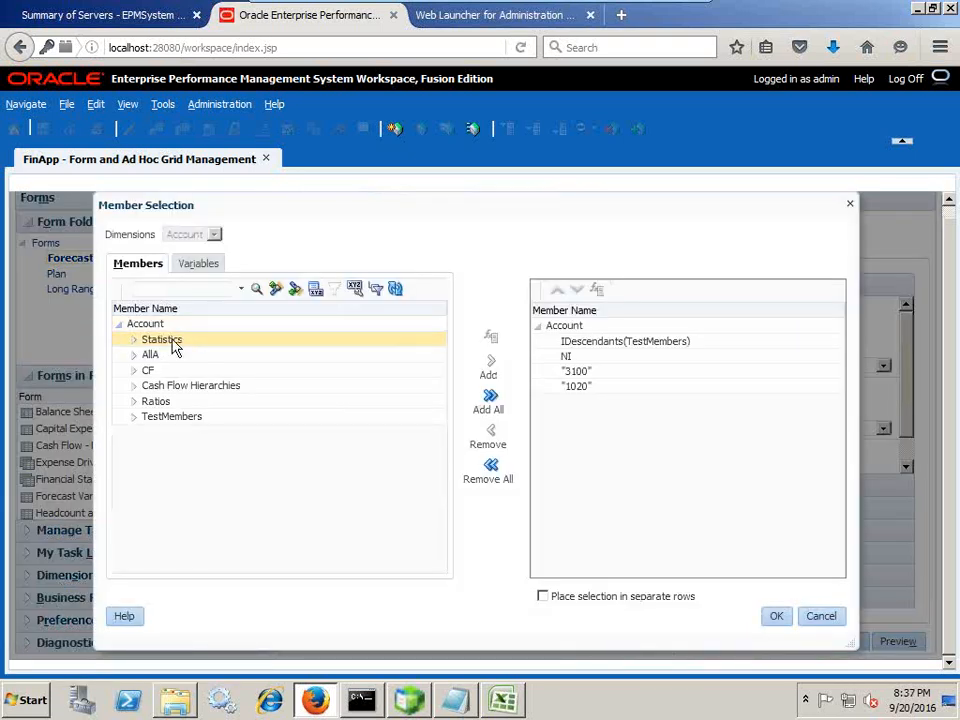
{"action": "left_click", "coordinate": [313, 385]}
{"action": "left_click", "coordinate": [136, 417]}
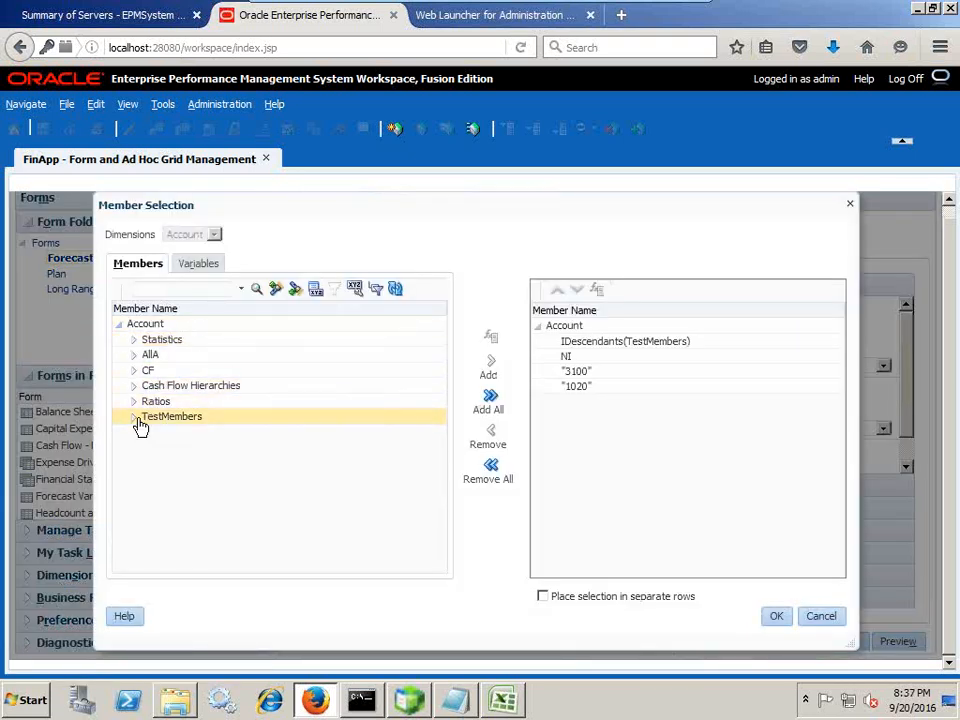
{"action": "left_click", "coordinate": [180, 432]}
{"action": "left_click", "coordinate": [192, 448]}
{"action": "key", "text": "Up"}
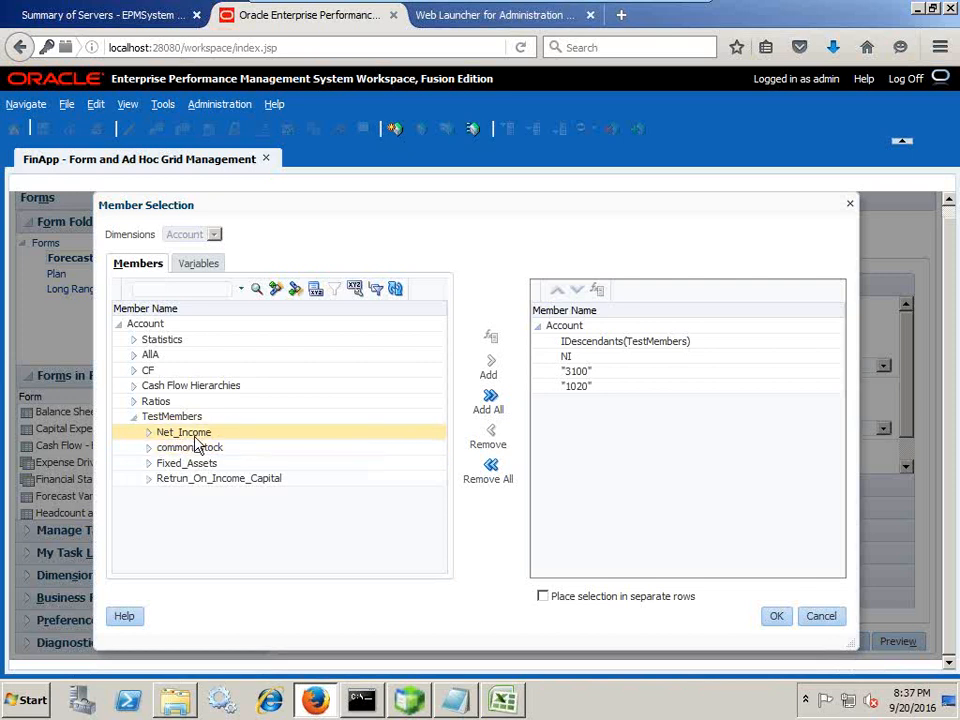
{"action": "key", "text": "Down"}
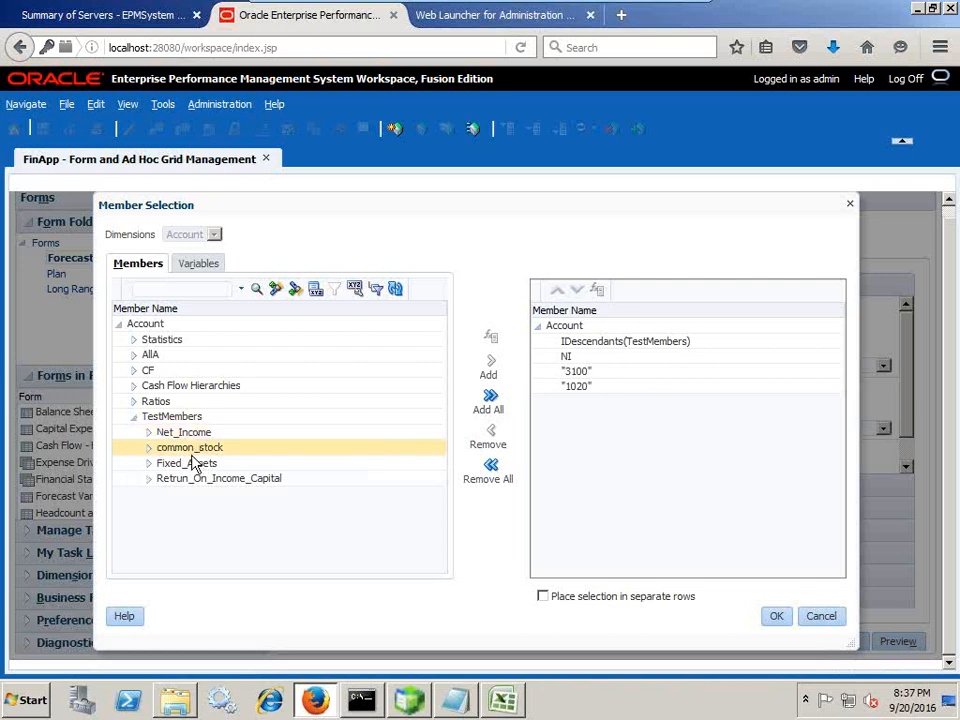
{"action": "key", "text": "Down"}
{"action": "key", "text": "Down"}
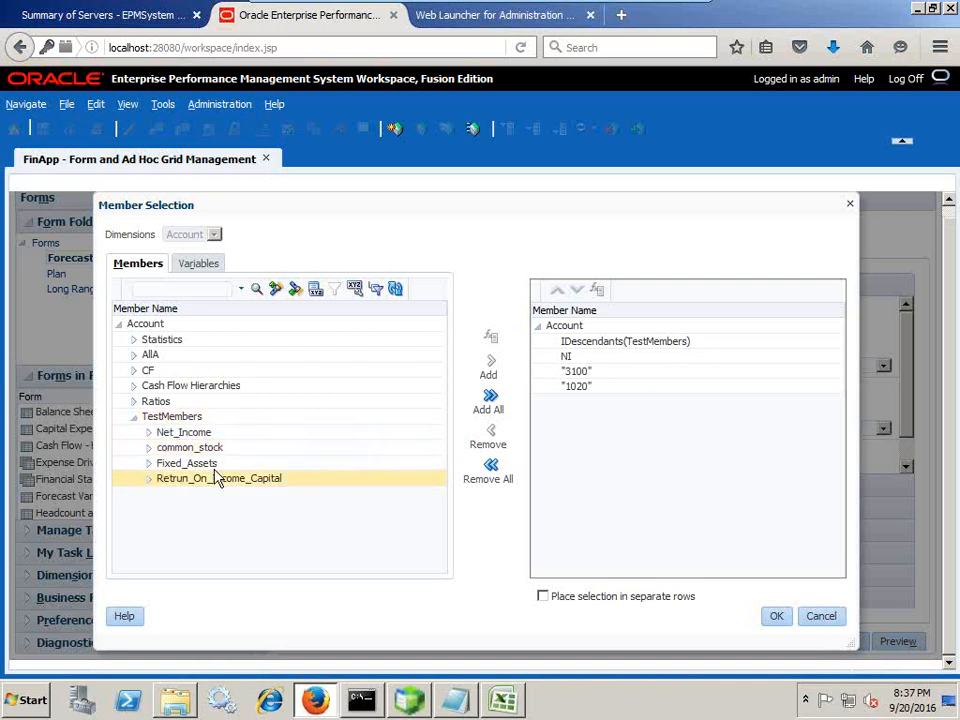
{"action": "left_click", "coordinate": [146, 356]}
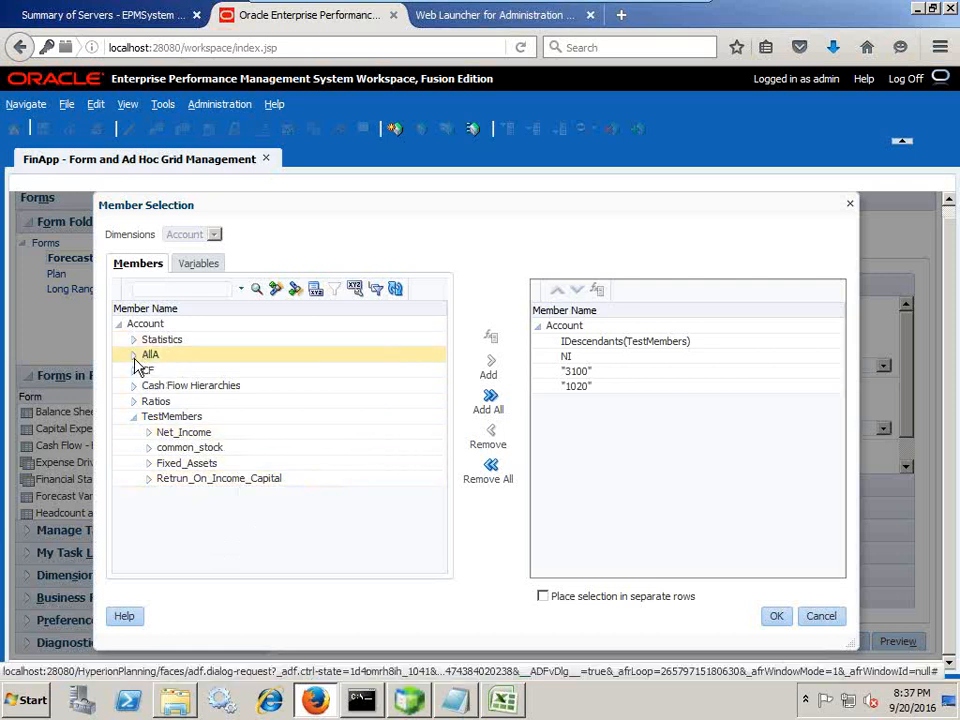
{"action": "left_click", "coordinate": [189, 432]}
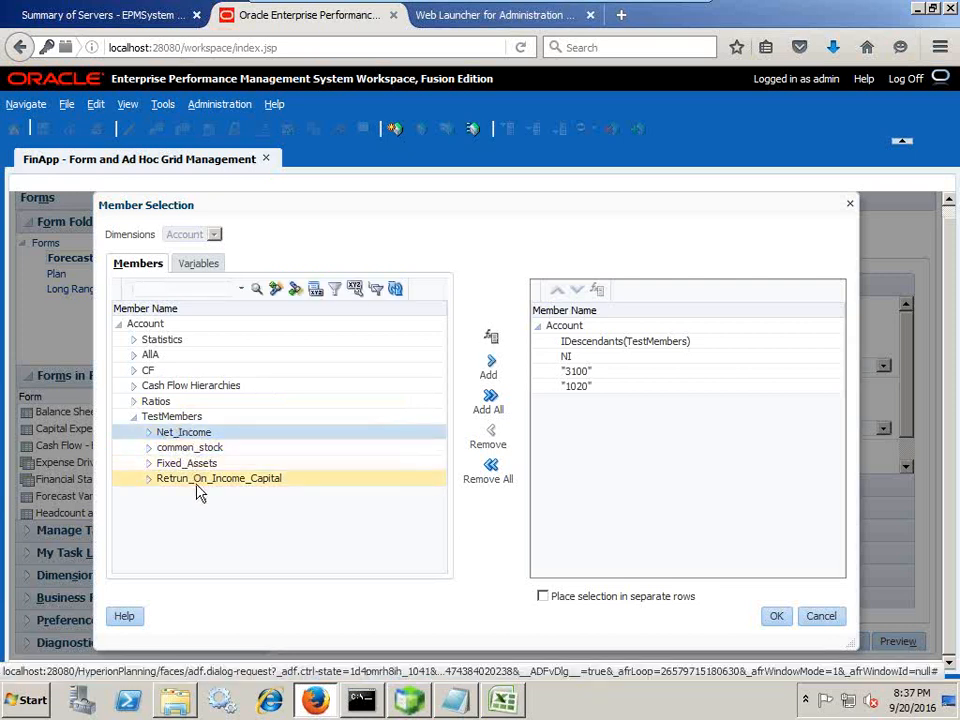
{"action": "left_click", "coordinate": [829, 620]}
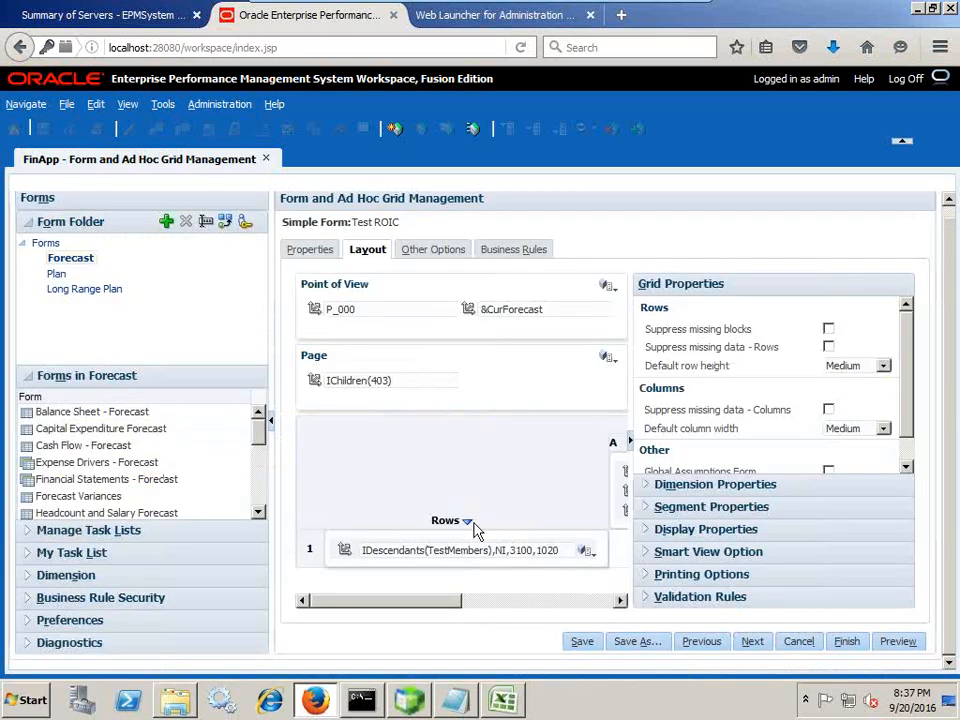
Review the column members of the Test ROIC form and finish editing it
{"action": "left_click", "coordinate": [489, 602]}
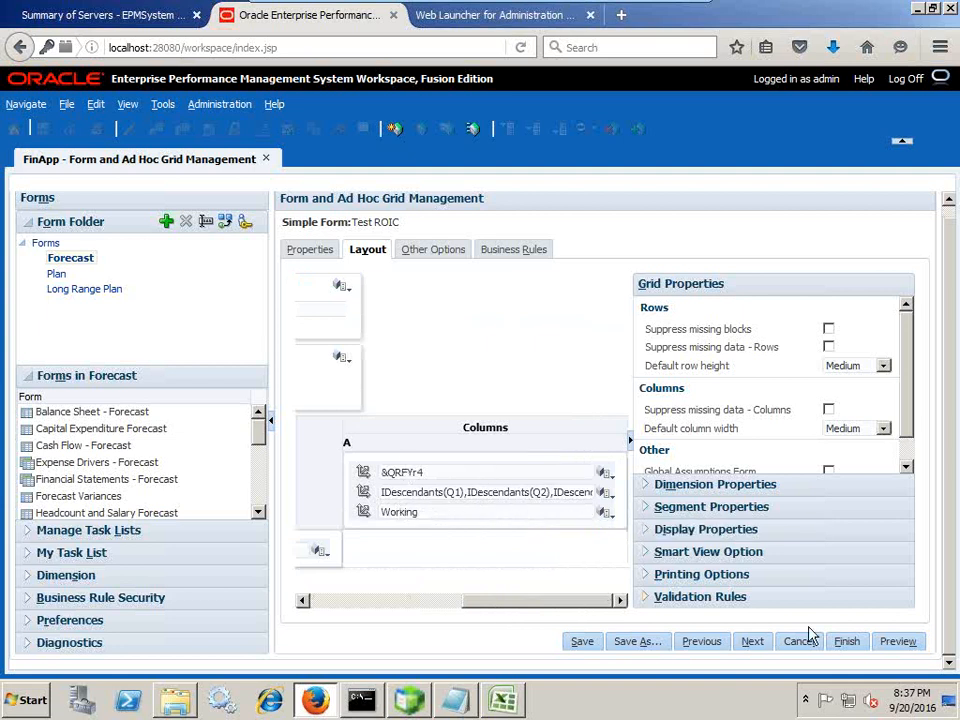
{"action": "left_click", "coordinate": [846, 641]}
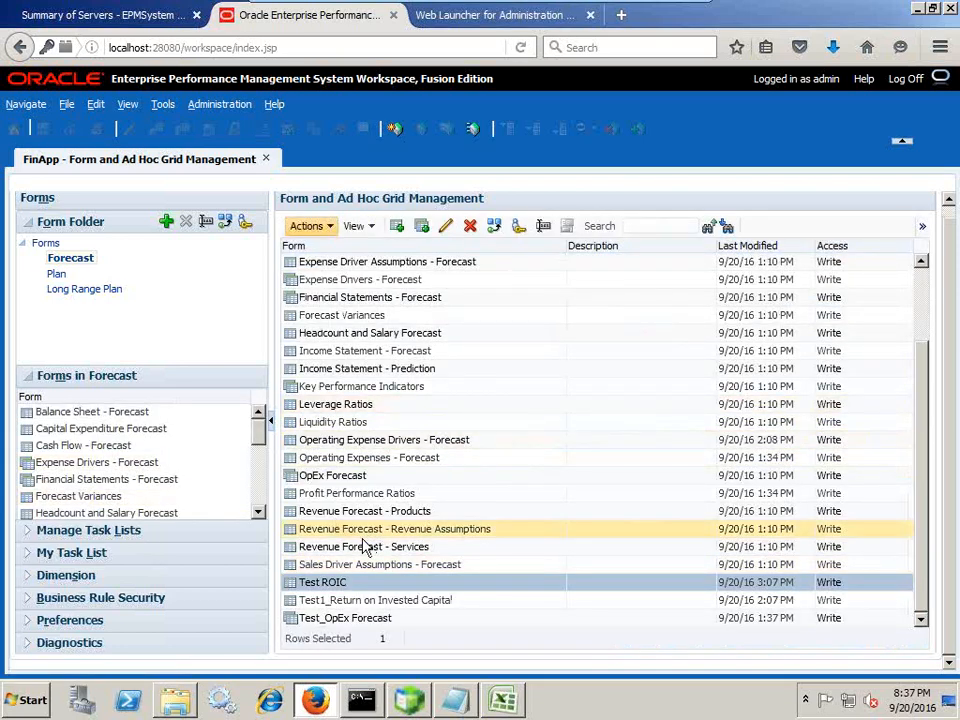
Switch to Excel, add a new worksheet and disconnect all Smart View connections
{"action": "left_click", "coordinate": [505, 705]}
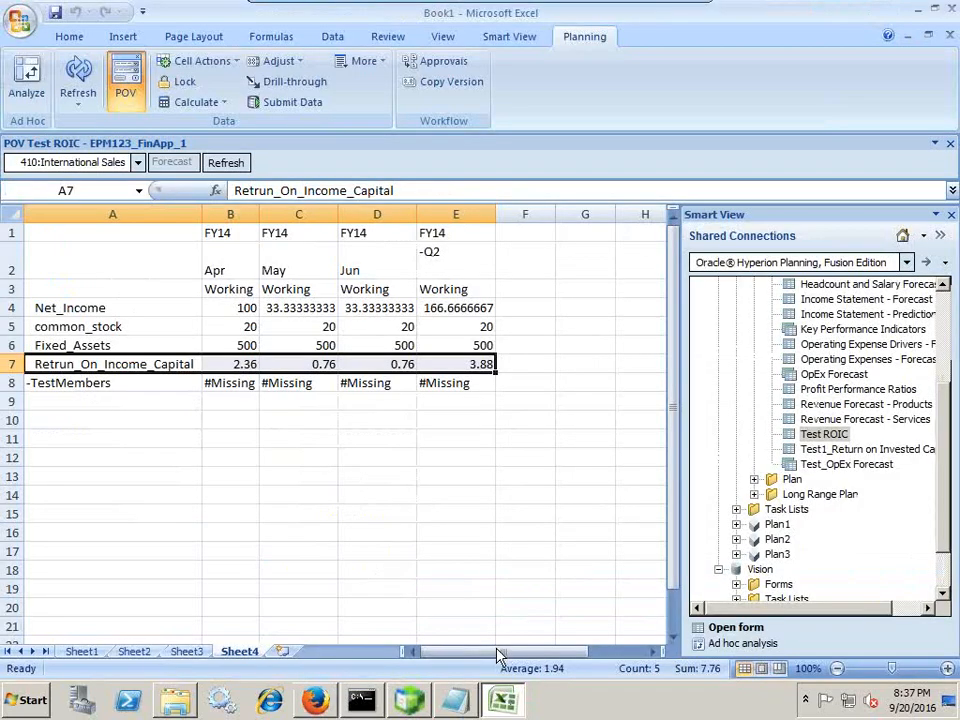
{"action": "left_click", "coordinate": [280, 652]}
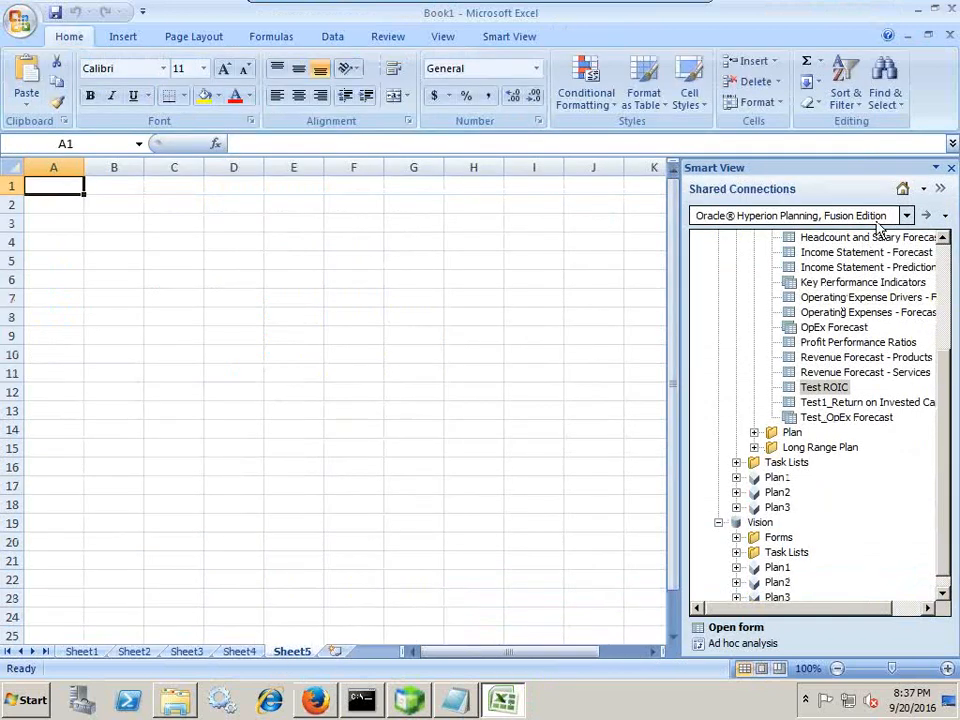
{"action": "left_click", "coordinate": [512, 38]}
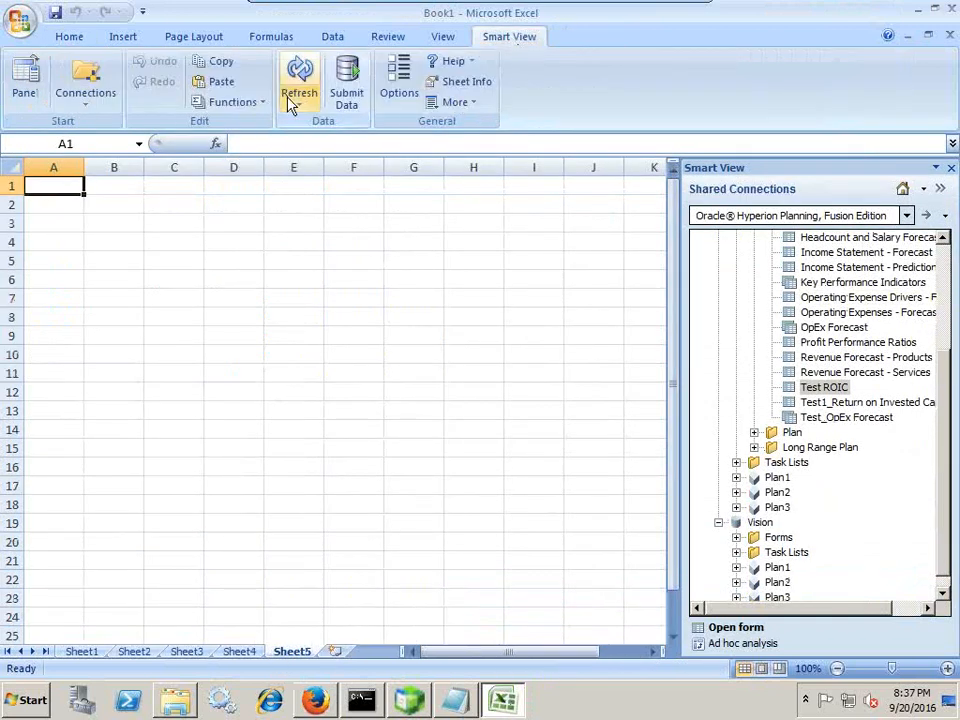
{"action": "left_click", "coordinate": [921, 190]}
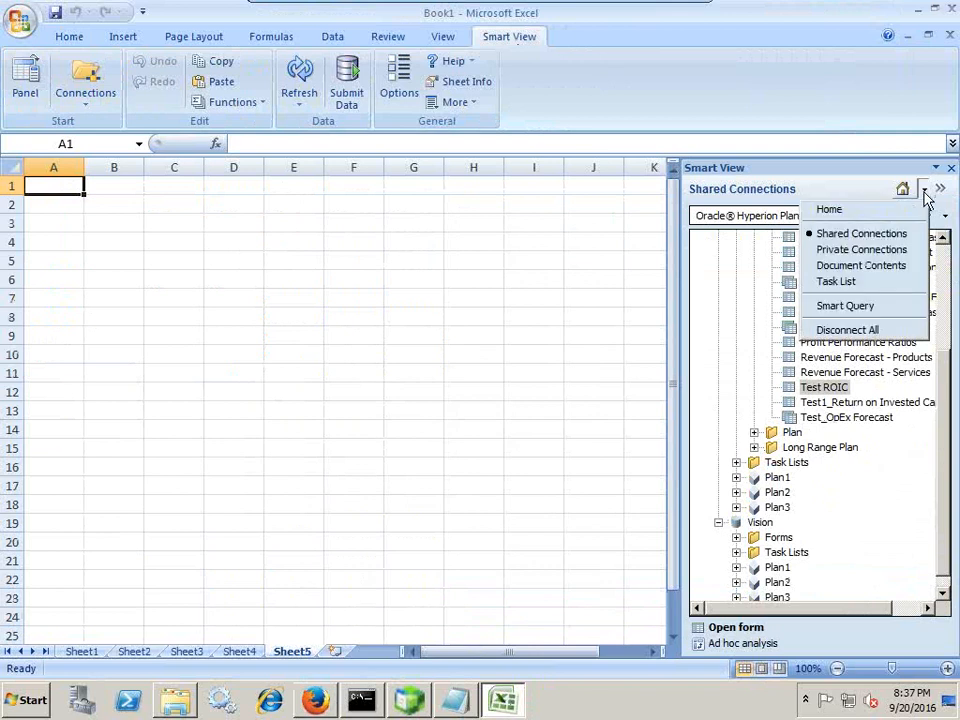
{"action": "left_click", "coordinate": [850, 326]}
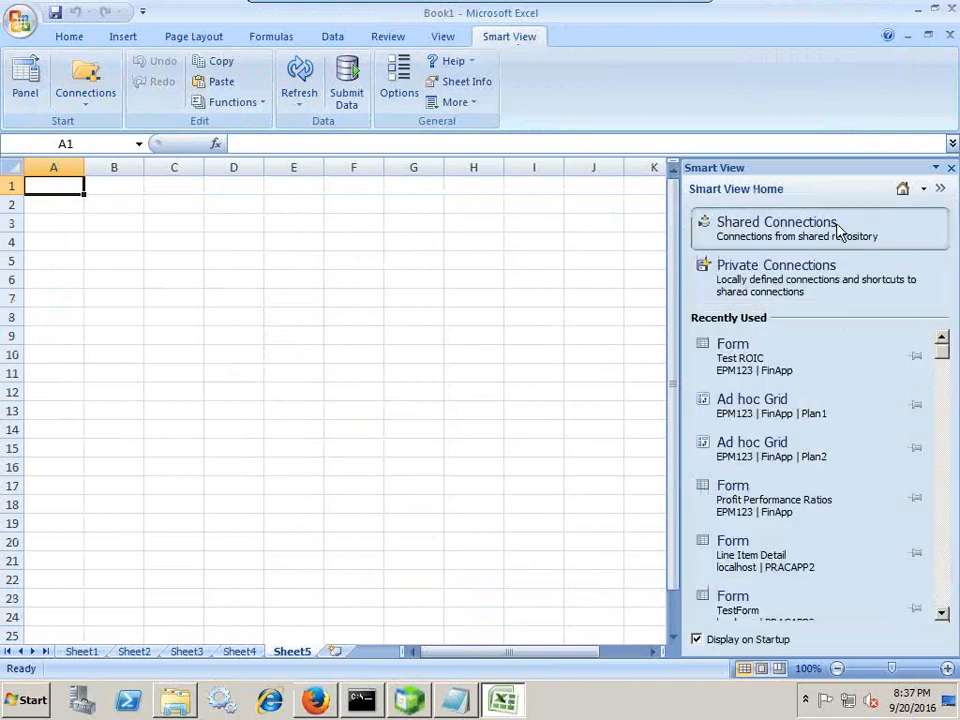
Sign in to the shared connections with the account password and select the Oracle Hyperion Planning, Fusion Edition server, dismissing the new version notice
{"action": "left_click", "coordinate": [845, 232]}
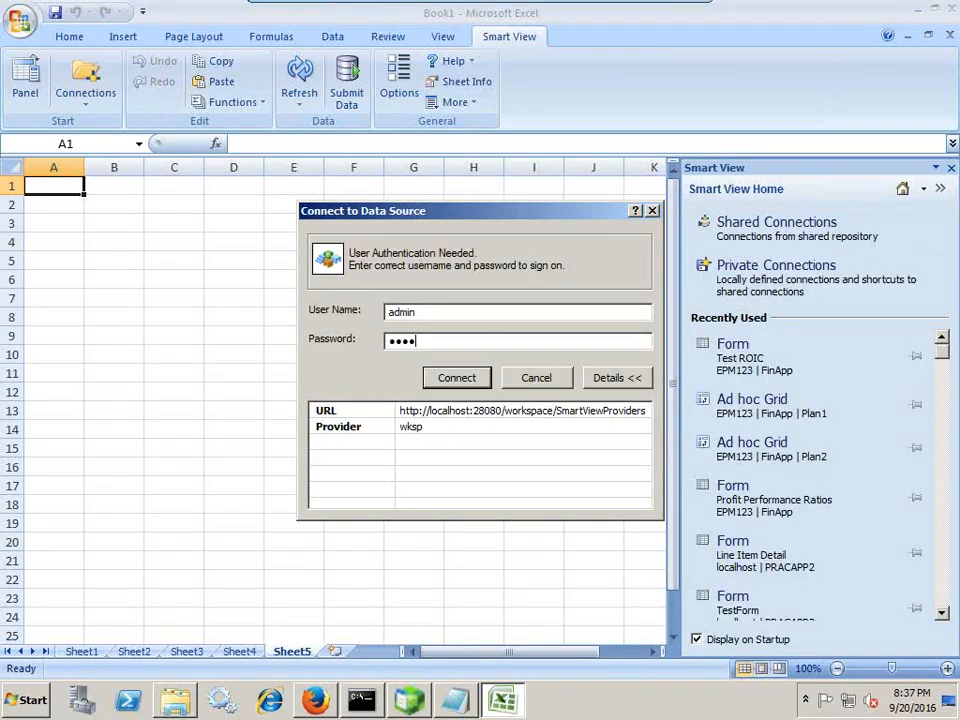
{"action": "key", "text": "Return"}
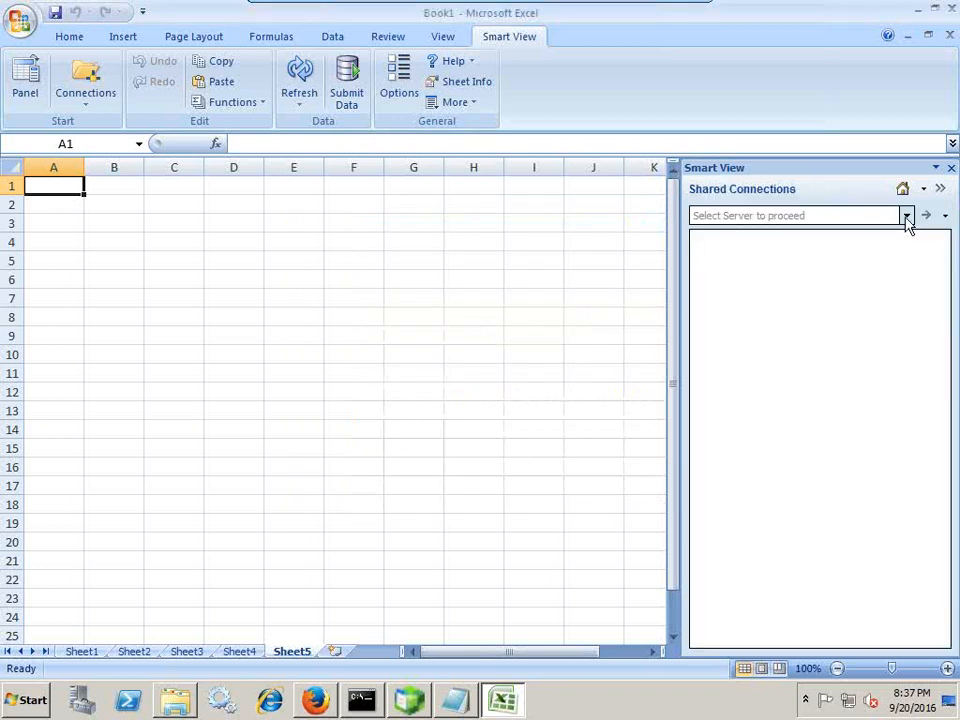
{"action": "left_click", "coordinate": [906, 217]}
{"action": "left_click", "coordinate": [786, 262]}
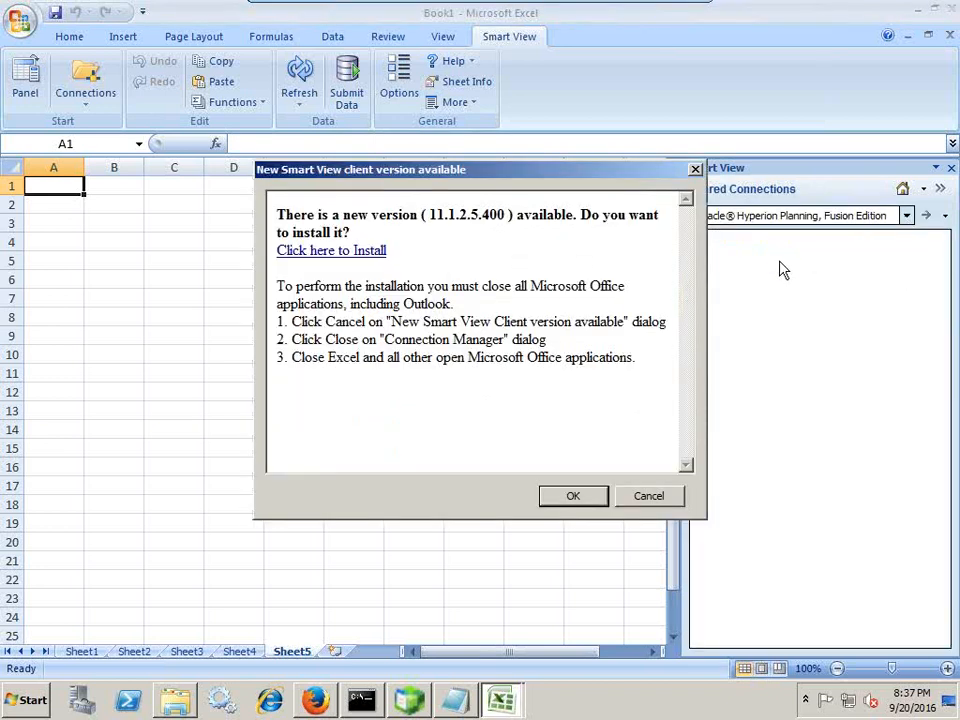
{"action": "left_click", "coordinate": [574, 498]}
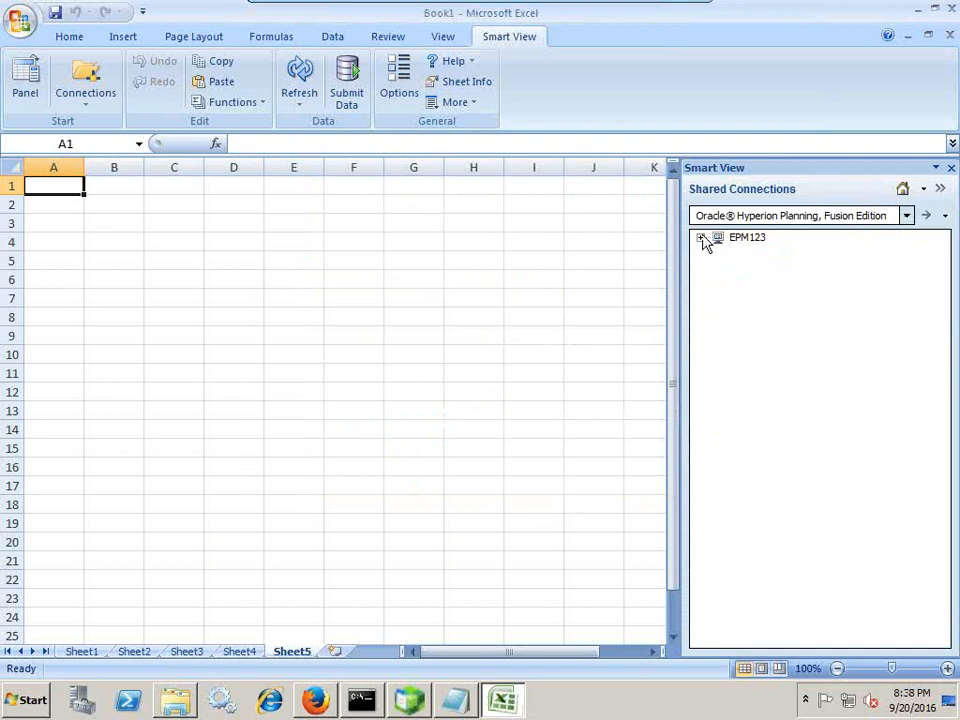
Browse the EPM123 server to FinApp's Forecast forms, dismissing the new version notice, and open the Test ROIC form
{"action": "double_click", "coordinate": [708, 239]}
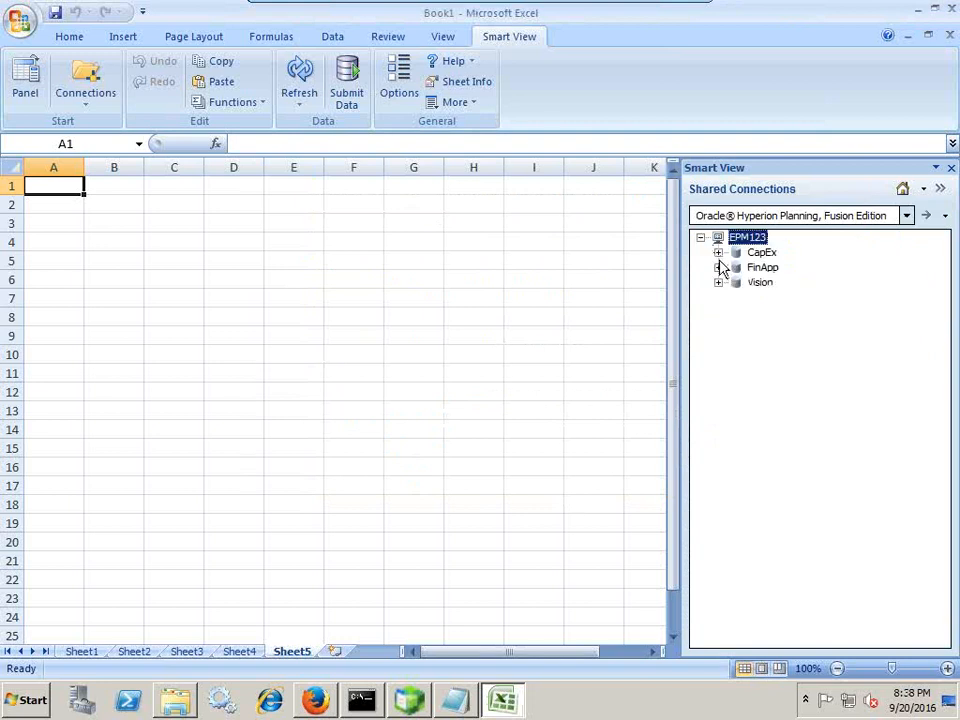
{"action": "left_click", "coordinate": [719, 280]}
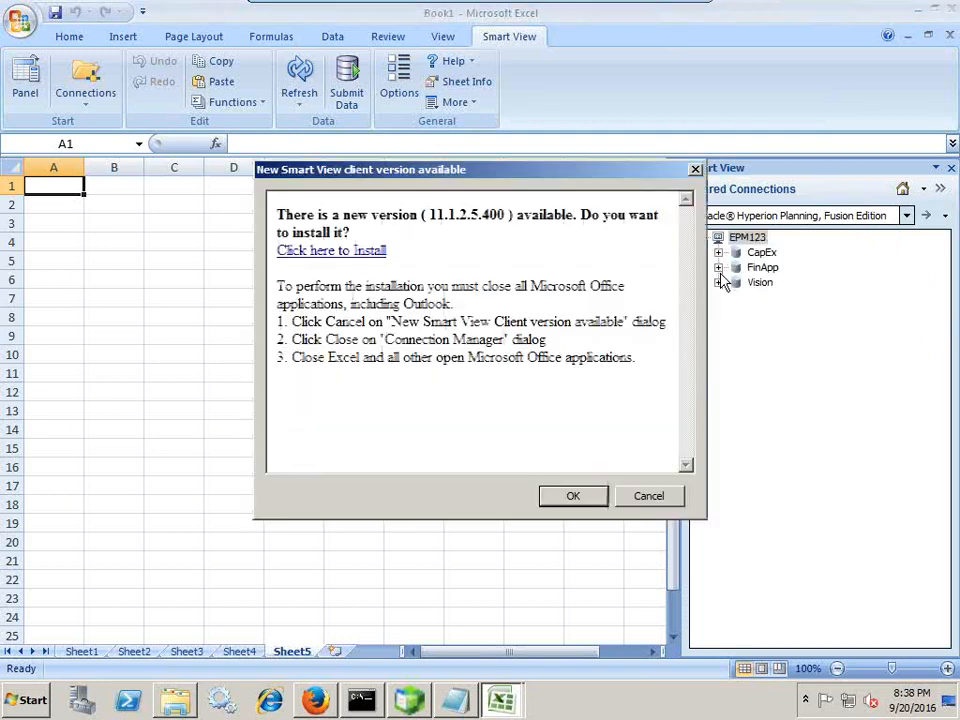
{"action": "left_click", "coordinate": [572, 493]}
{"action": "left_click", "coordinate": [718, 267]}
{"action": "left_click", "coordinate": [736, 282]}
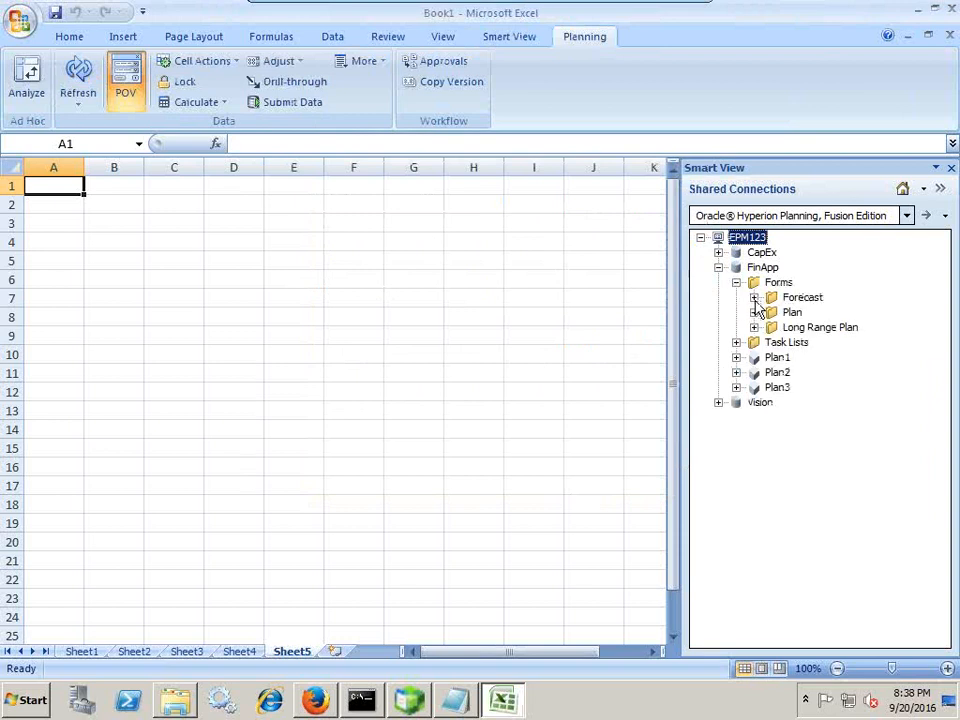
{"action": "left_click", "coordinate": [755, 299]}
{"action": "right_click", "coordinate": [845, 555]}
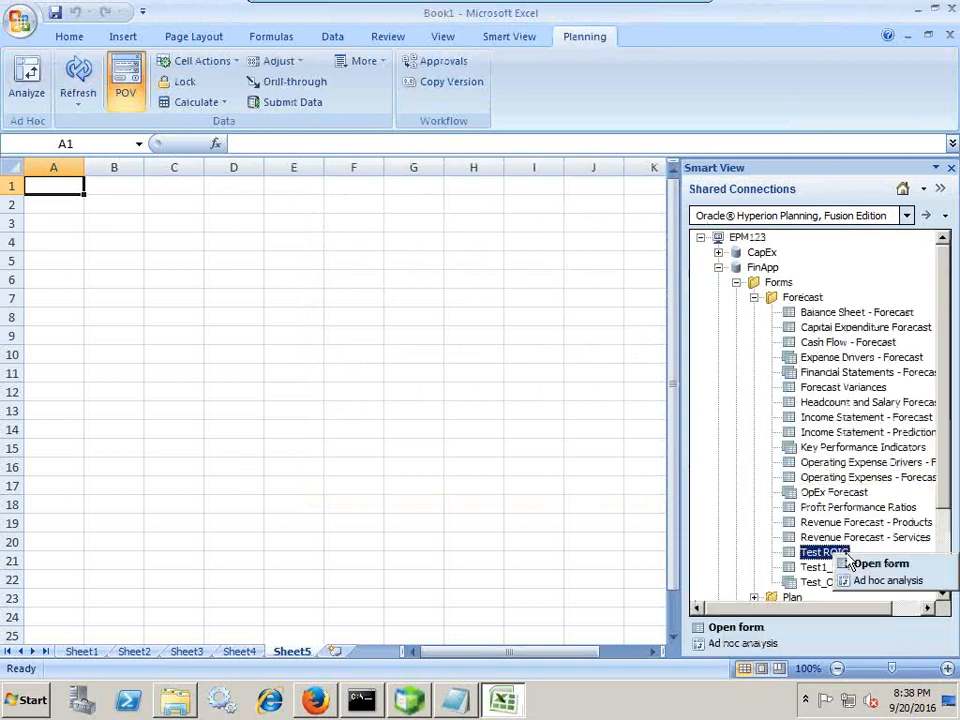
{"action": "left_click", "coordinate": [878, 564]}
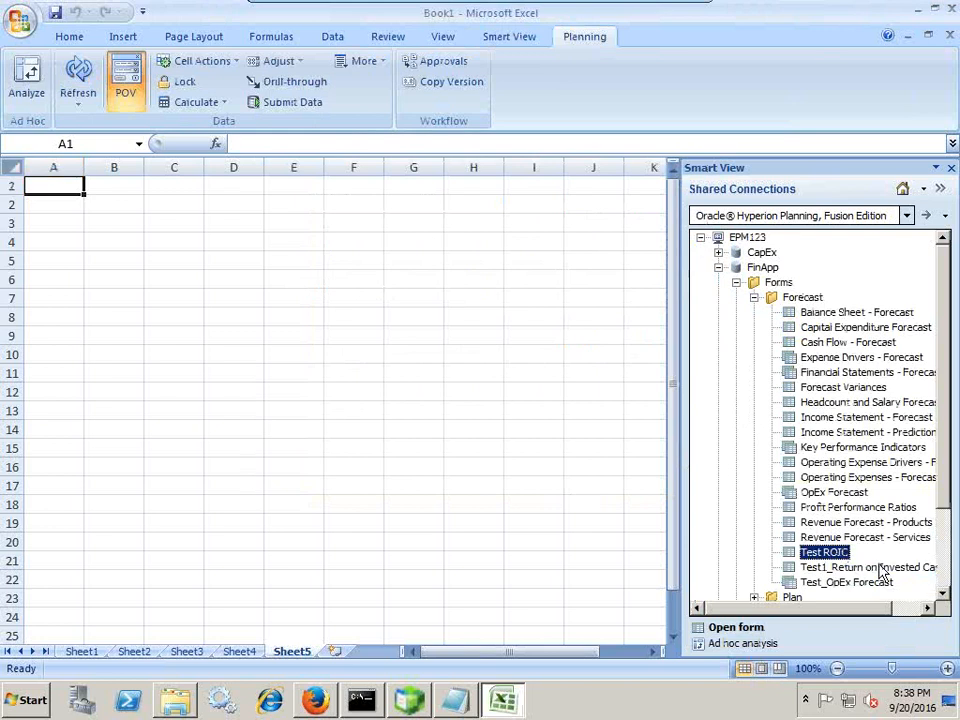
Expand Q1 of FY14 into months and enter 0 for January's Net_Income, common_stock and Fixed_Assets
{"action": "left_click", "coordinate": [256, 307]}
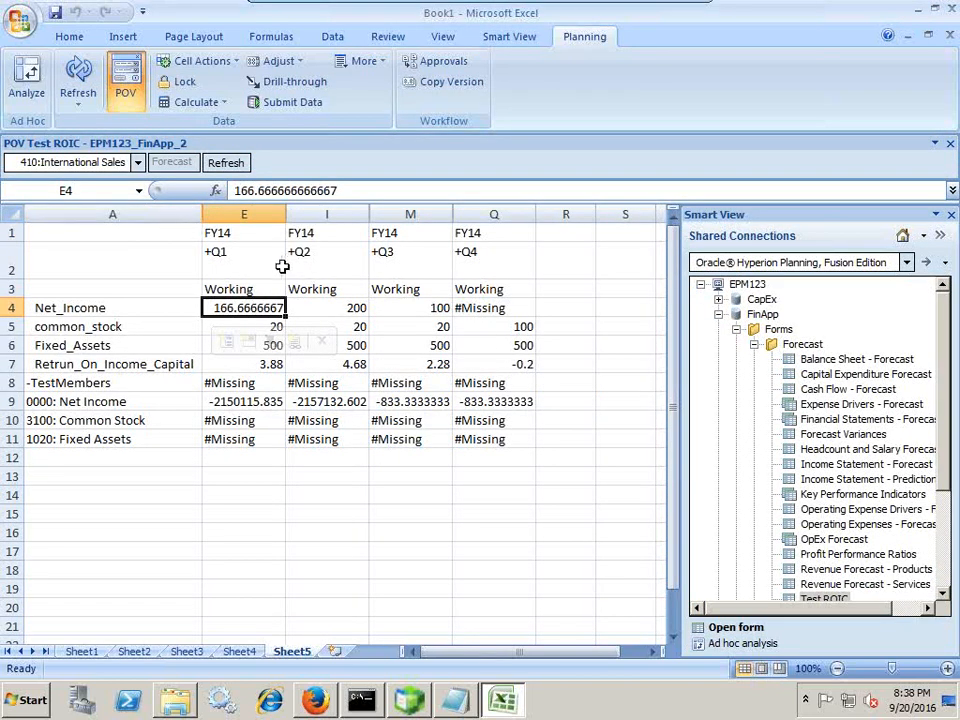
{"action": "double_click", "coordinate": [210, 259]}
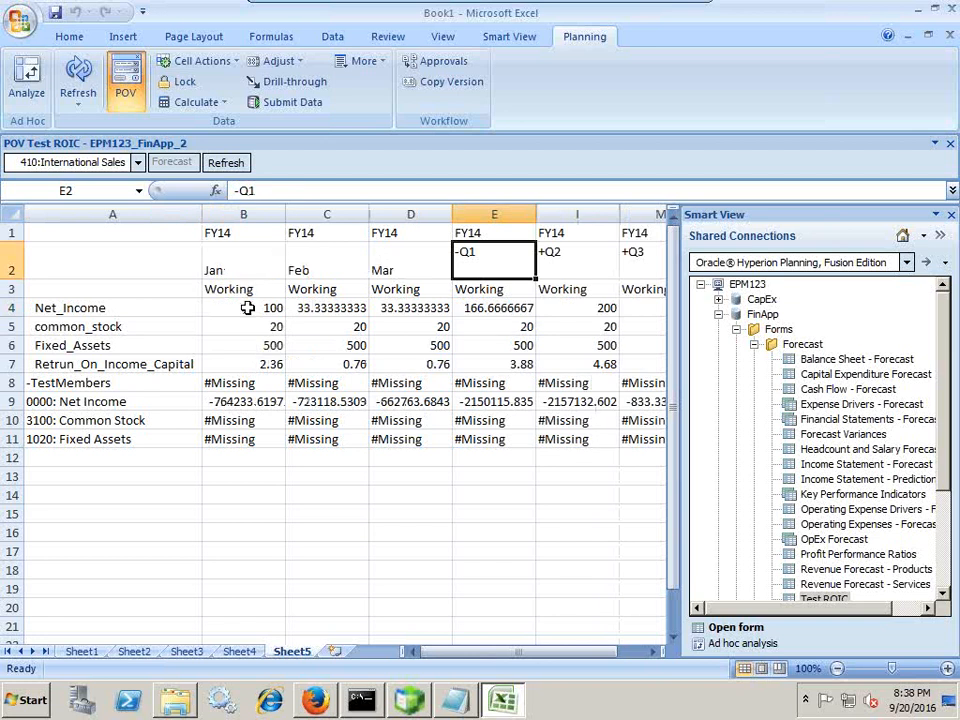
{"action": "left_click", "coordinate": [246, 308]}
{"action": "type", "text": "0"}
{"action": "key", "text": "Return"}
{"action": "type", "text": "0"}
{"action": "key", "text": "Return"}
{"action": "type", "text": "0"}
Enter 0 for February's Fixed_Assets, common_stock, Net_Income and Retrun_On_Income_Capital
{"action": "key", "text": "Tab"}
{"action": "type", "text": "0"}
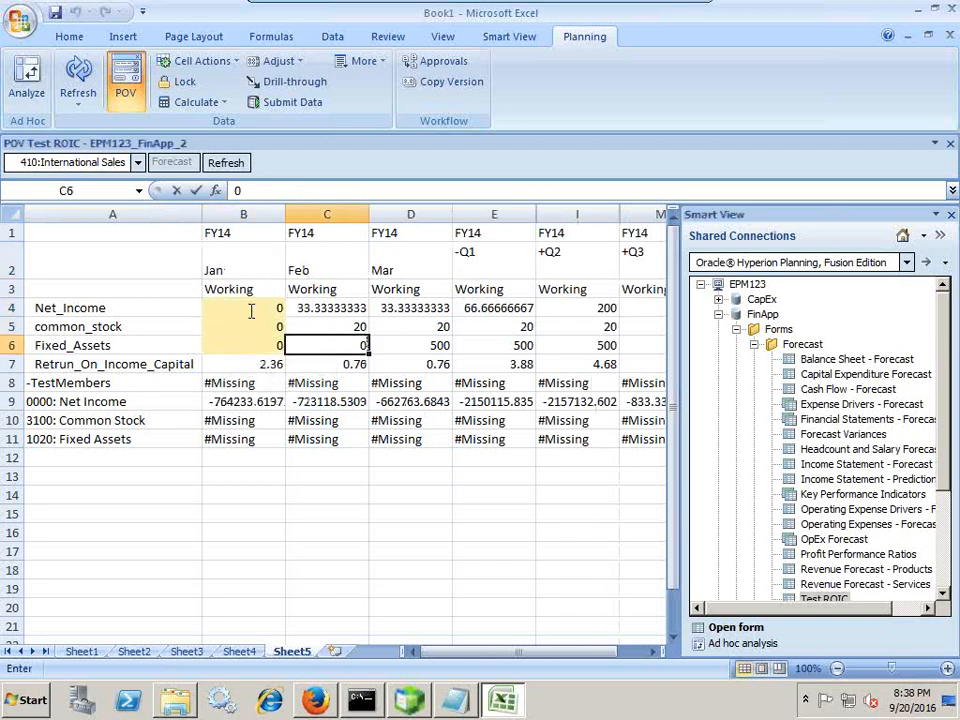
{"action": "key", "text": "Down"}
{"action": "key", "text": "Up"}
{"action": "key", "text": "Up"}
{"action": "type", "text": "0"}
{"action": "key", "text": "Up"}
{"action": "type", "text": "0"}
{"action": "key", "text": "Return"}
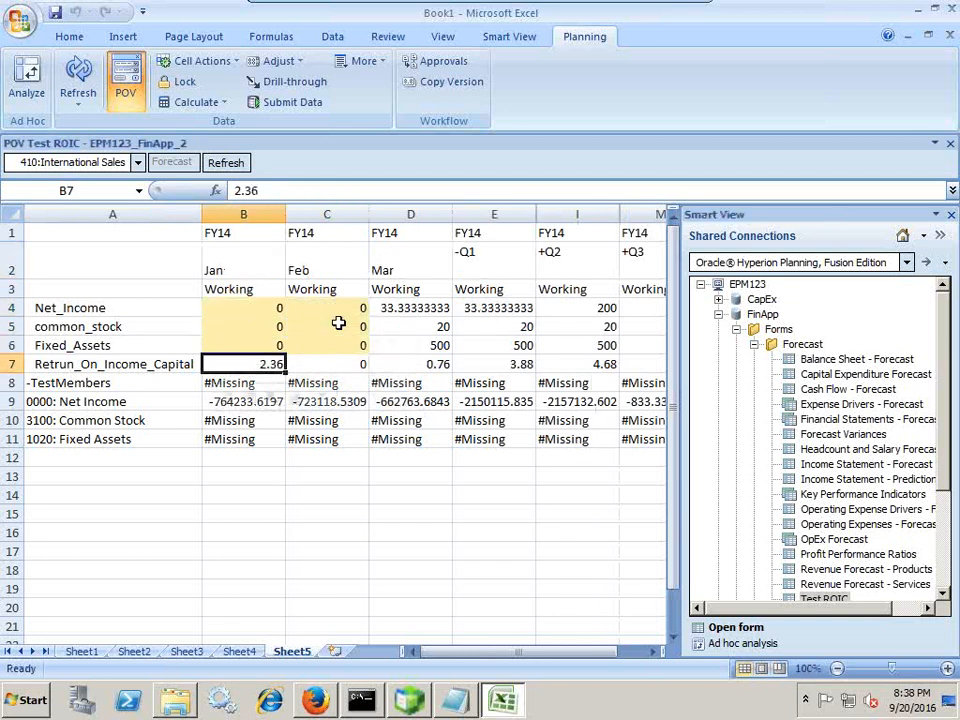
Enter 0 for January's Retrun_On_Income_Capital and submit the form's data to the server
{"action": "type", "text": "0"}
{"action": "left_click", "coordinate": [474, 362]}
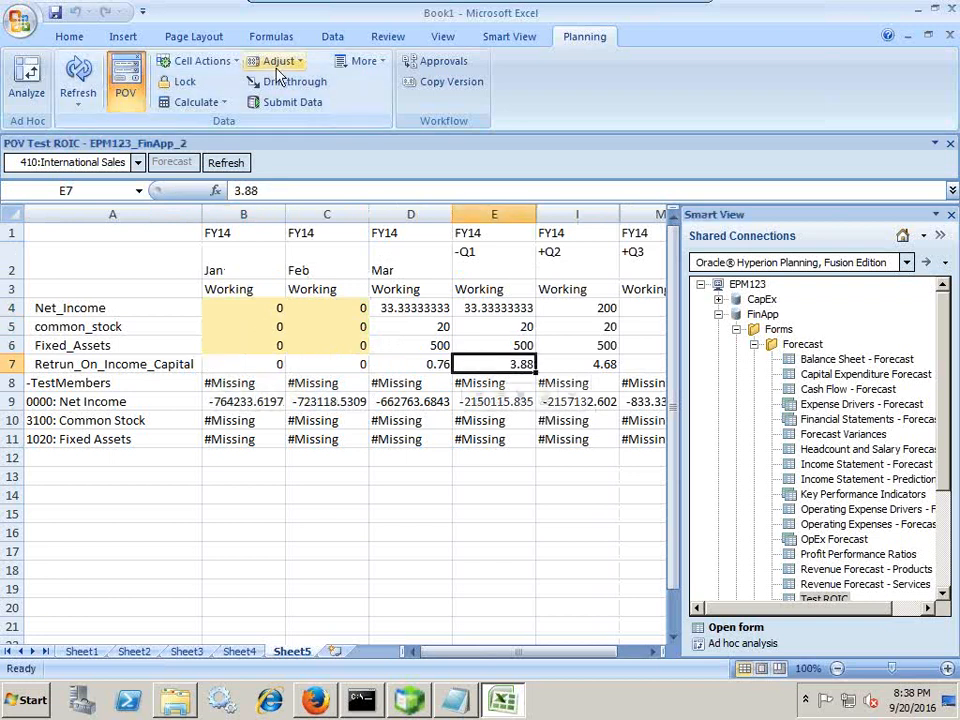
{"action": "left_click", "coordinate": [507, 36]}
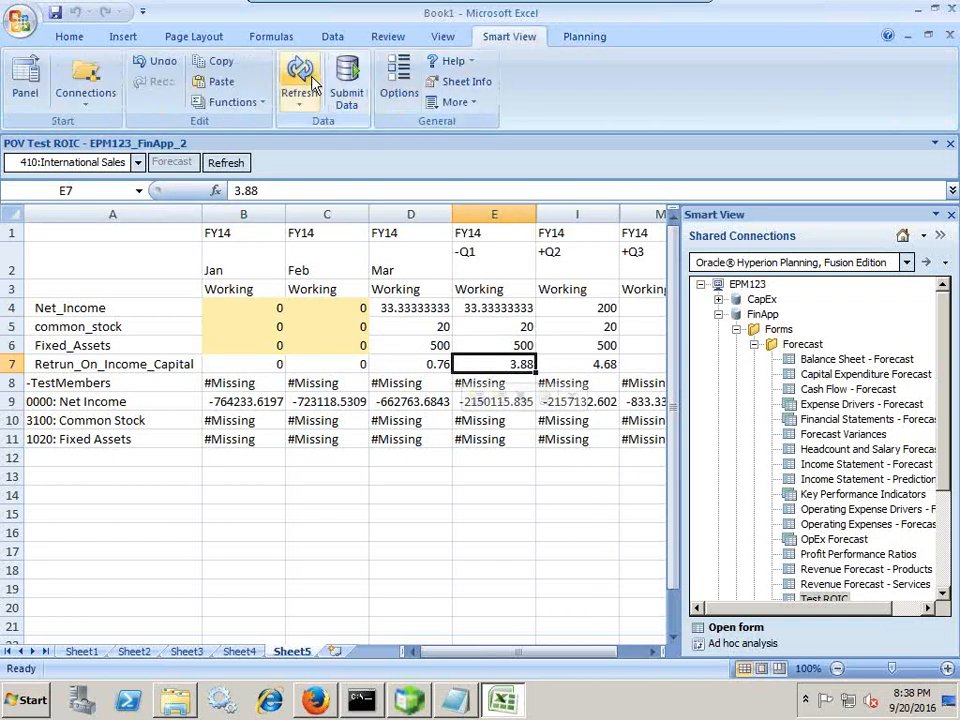
{"action": "left_click", "coordinate": [347, 80]}
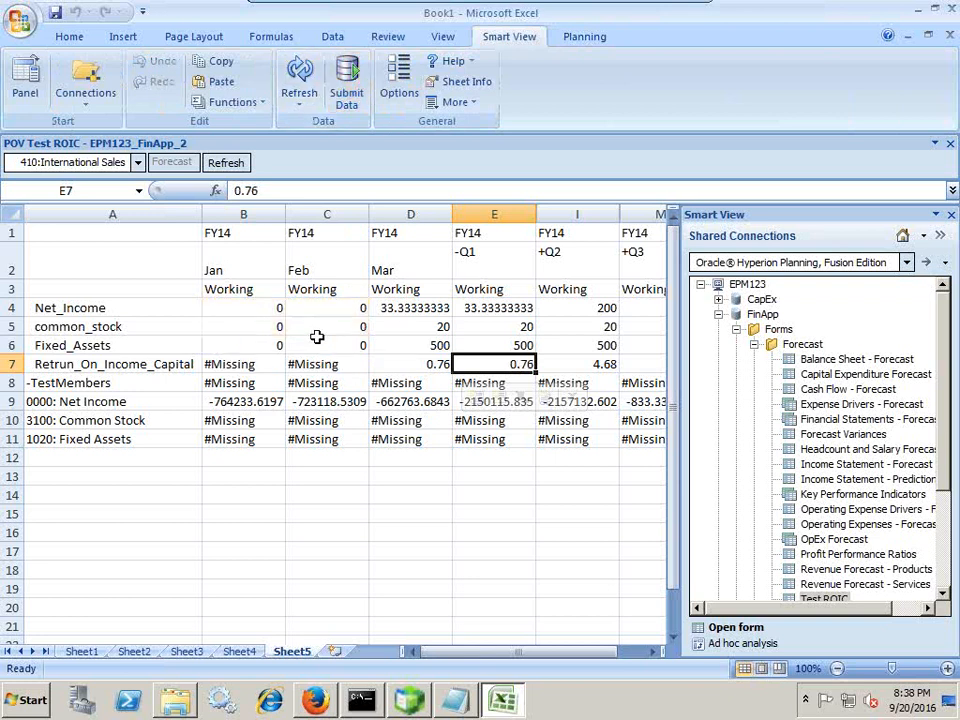
Highlight the January and February Retrun_On_Income_Capital cells with a yellow fill
{"action": "left_click_drag", "start_coordinate": [255, 364], "coordinate": [303, 364]}
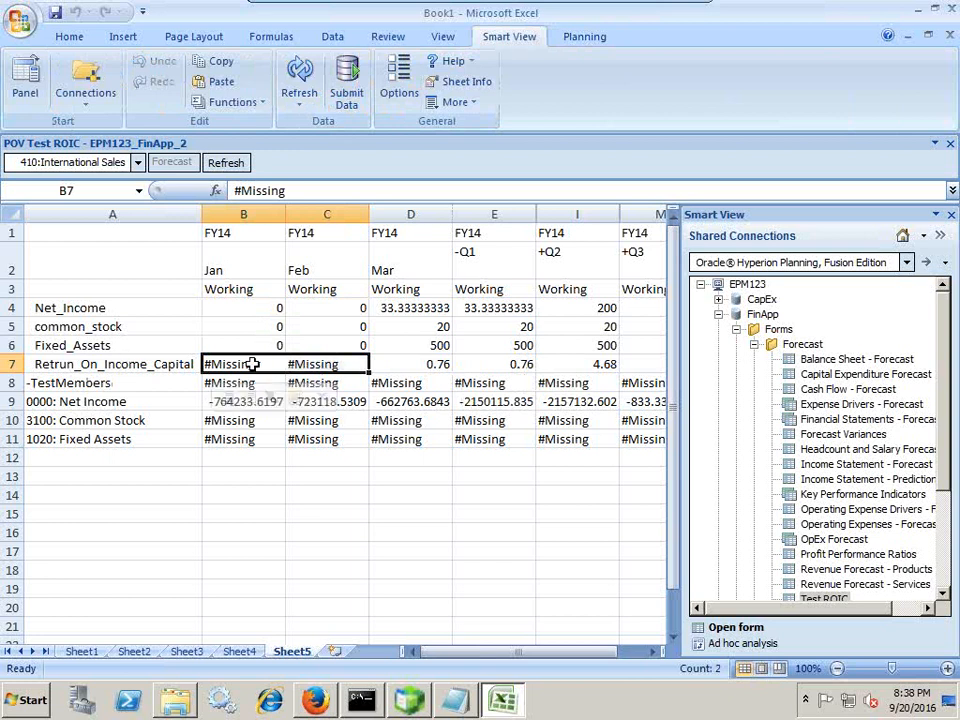
{"action": "left_click", "coordinate": [69, 36]}
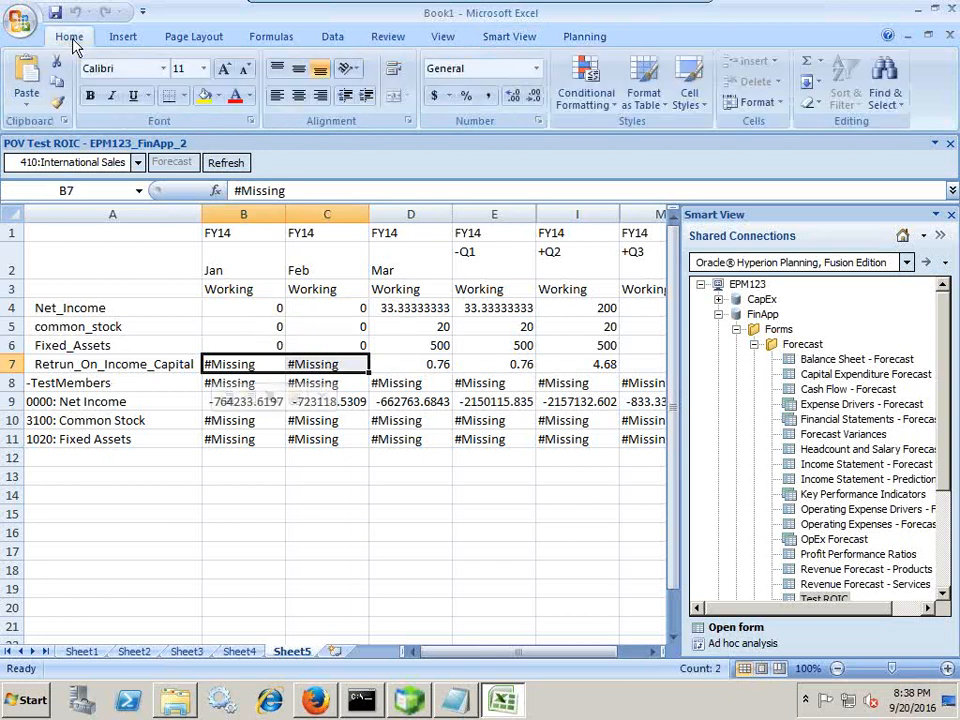
{"action": "left_click", "coordinate": [205, 95]}
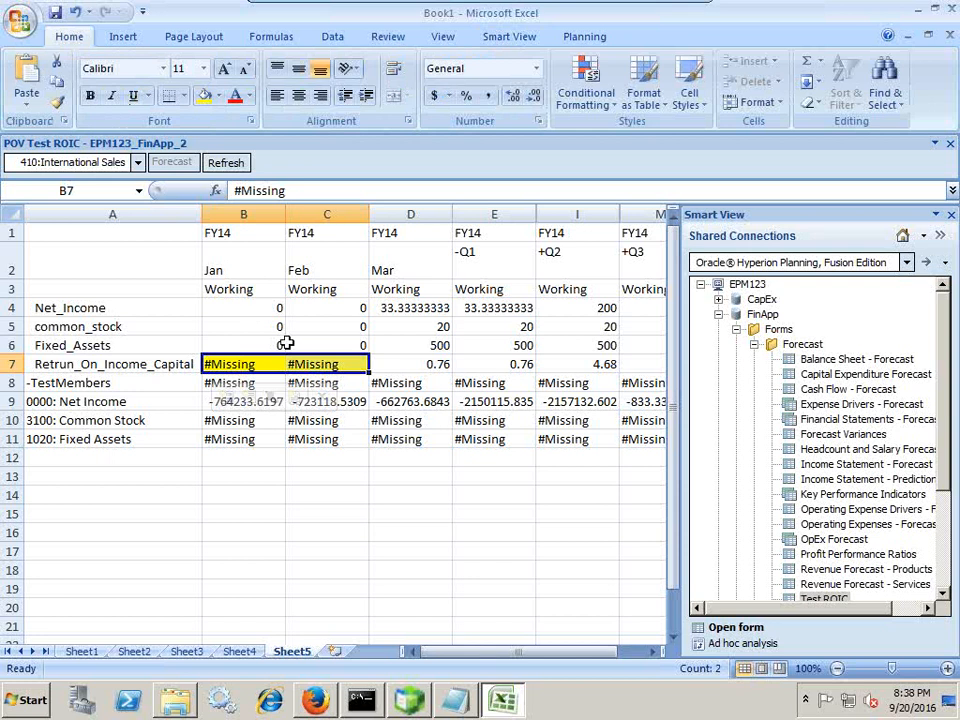
Enter January's Net_Income as 100, common_stock as 20 and Fixed_Assets as 500
{"action": "left_click", "coordinate": [255, 307]}
{"action": "type", "text": "100"}
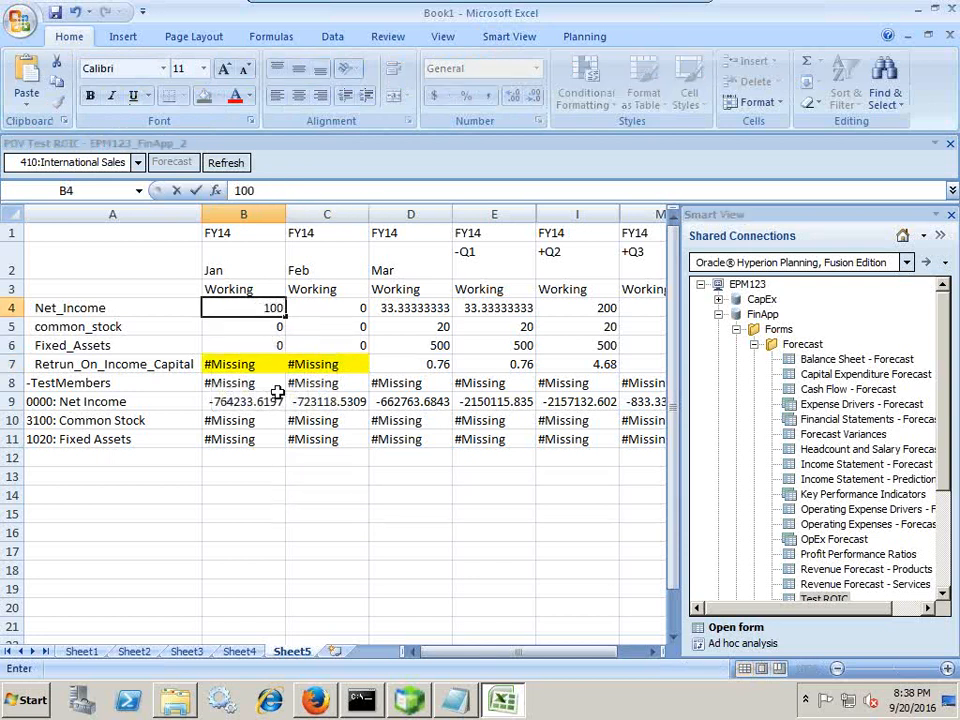
{"action": "left_click", "coordinate": [273, 340]}
{"action": "left_click", "coordinate": [266, 323]}
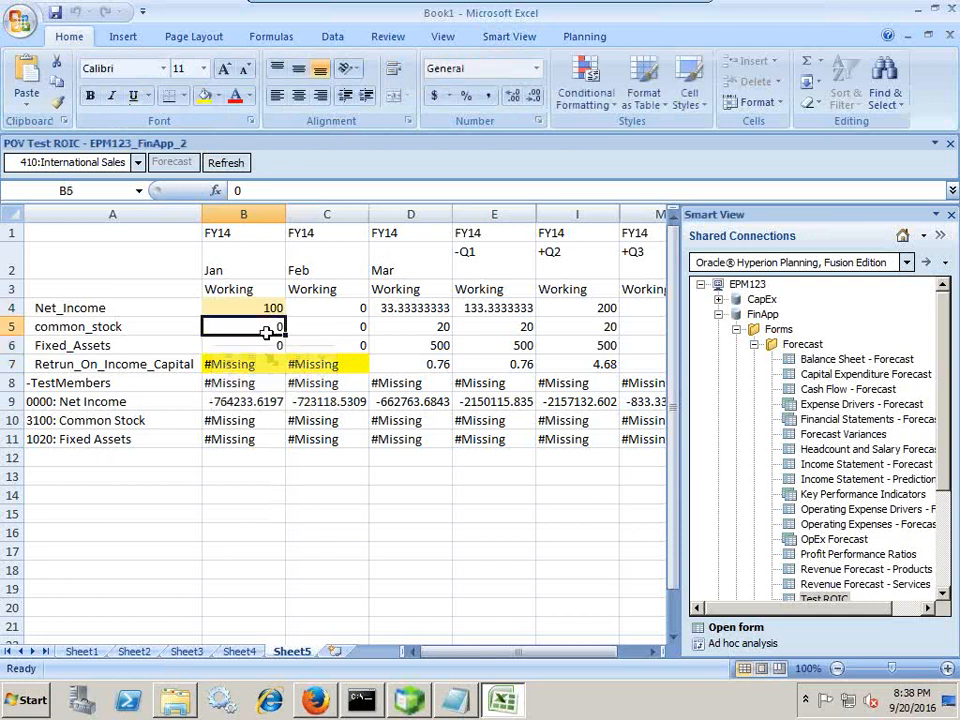
{"action": "type", "text": "20"}
{"action": "key", "text": "Return"}
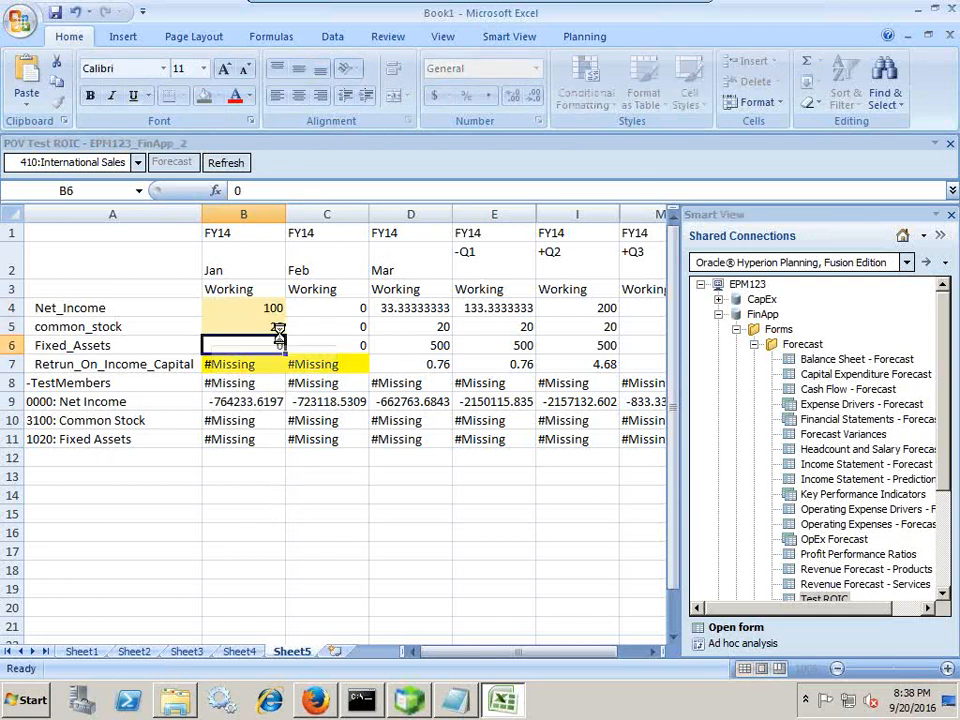
{"action": "type", "text": "500"}
{"action": "key", "text": "Return"}
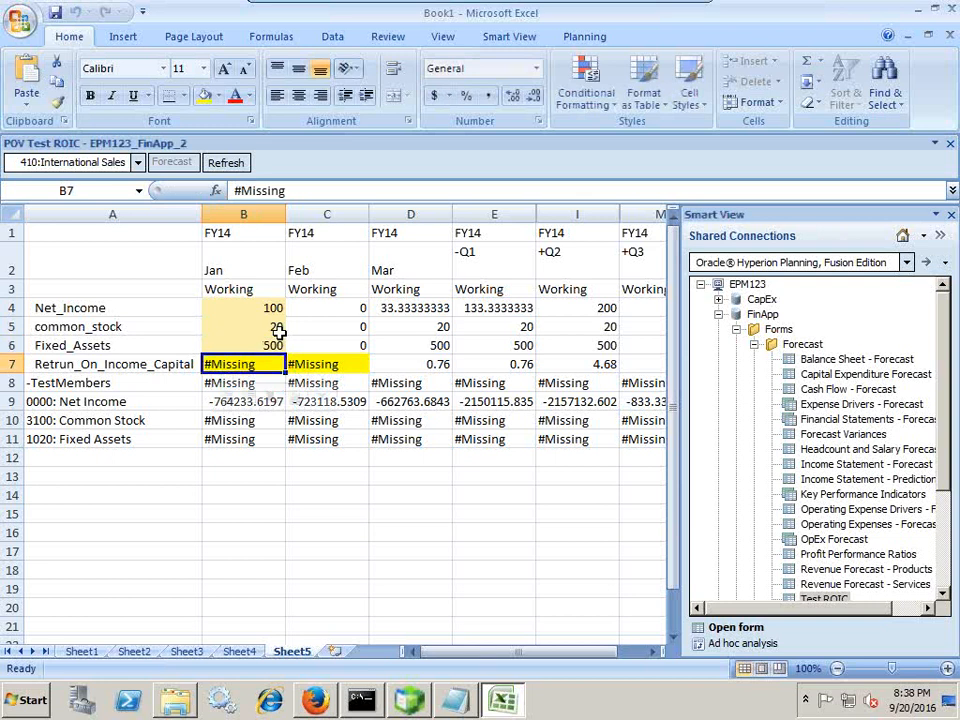
Enter the formula =B4/30*360 in cell B15, consulting the monthly ROIC formula in the Formulas notes in Notepad
{"action": "left_click", "coordinate": [273, 514]}
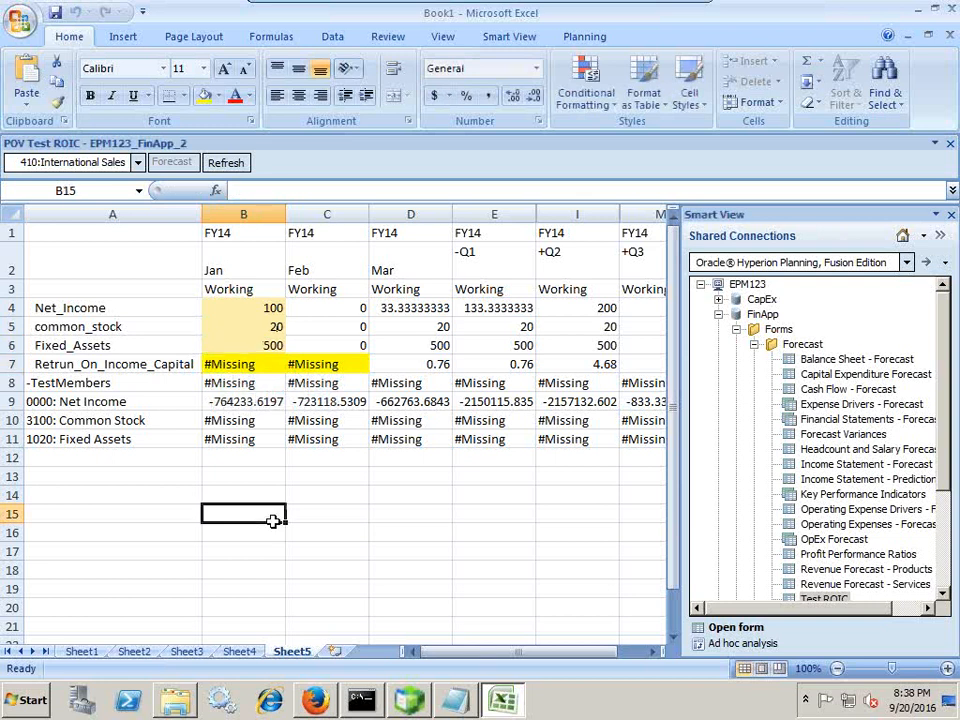
{"action": "type", "text": "="}
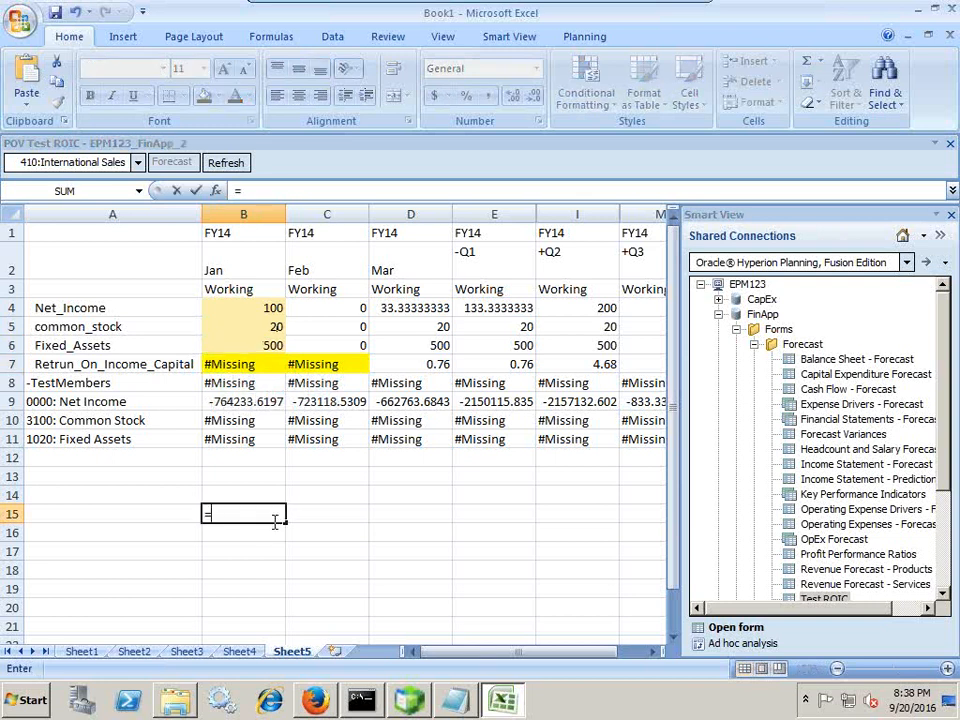
{"action": "left_click", "coordinate": [470, 702]}
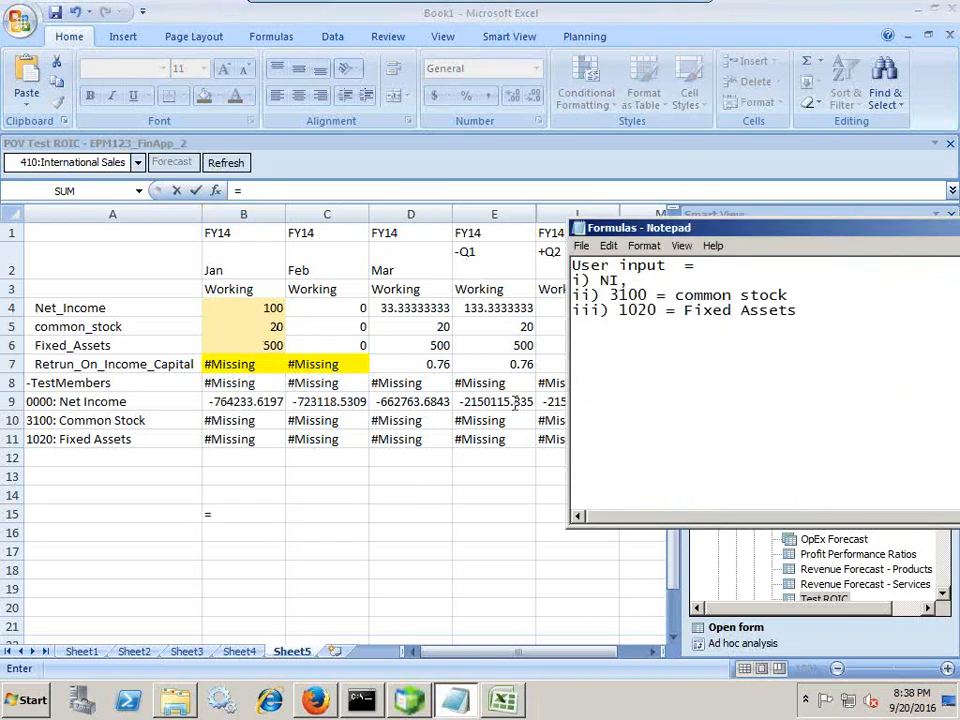
{"action": "scroll", "coordinate": [664, 371], "scroll_direction": "up", "scroll_amount": 3}
{"action": "scroll", "coordinate": [664, 371], "scroll_direction": "up", "scroll_amount": 3}
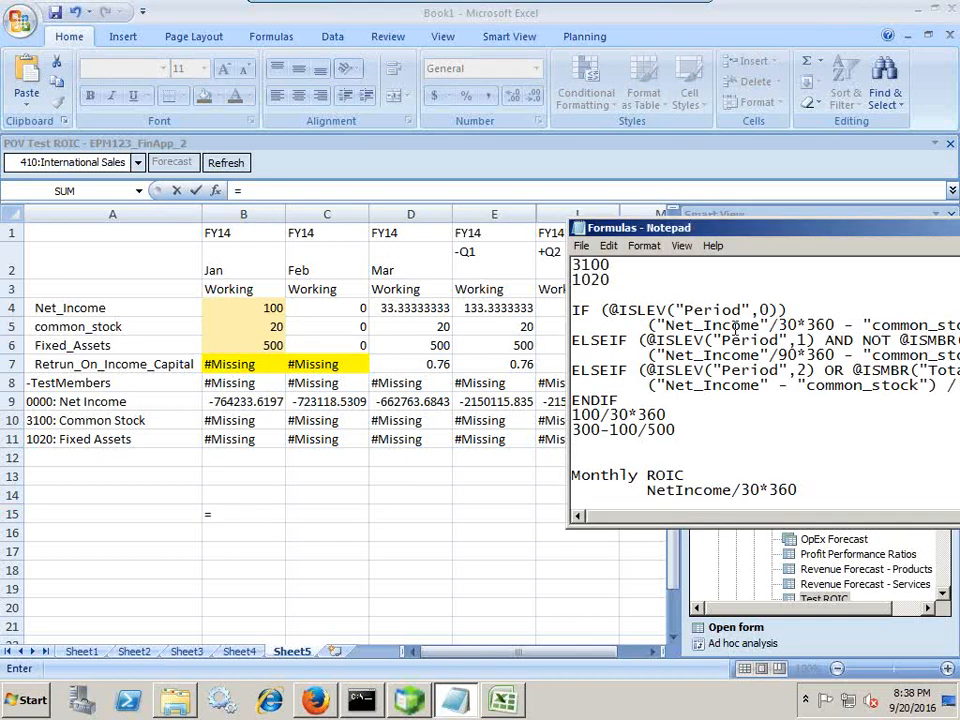
{"action": "left_click", "coordinate": [235, 511]}
{"action": "left_click", "coordinate": [275, 308]}
{"action": "type", "text": "/30*36"}
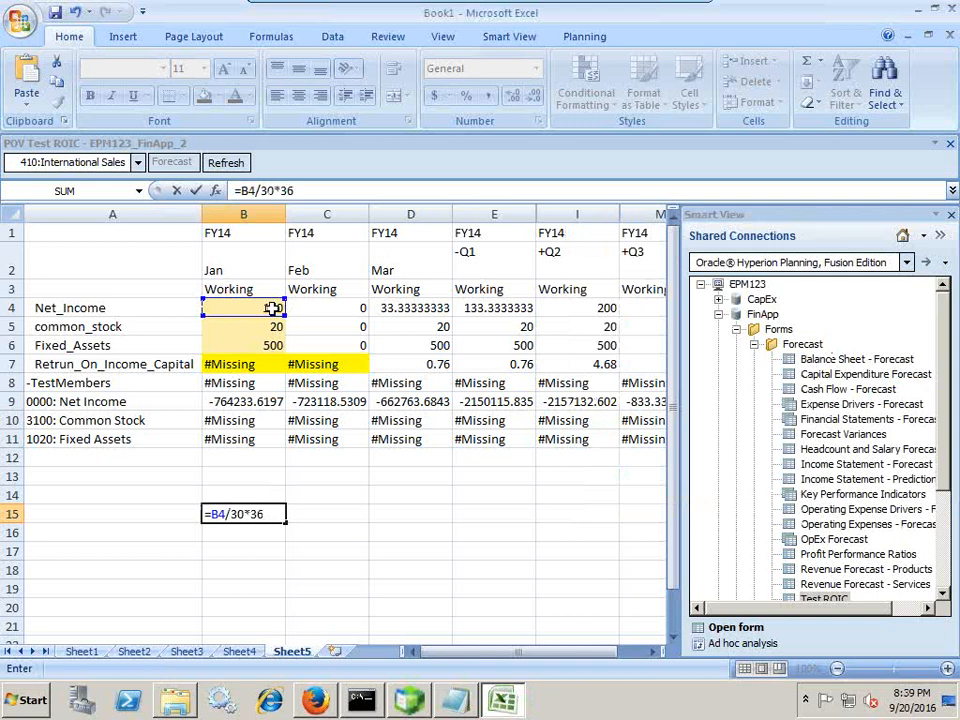
{"action": "key", "text": "alt+Tab"}
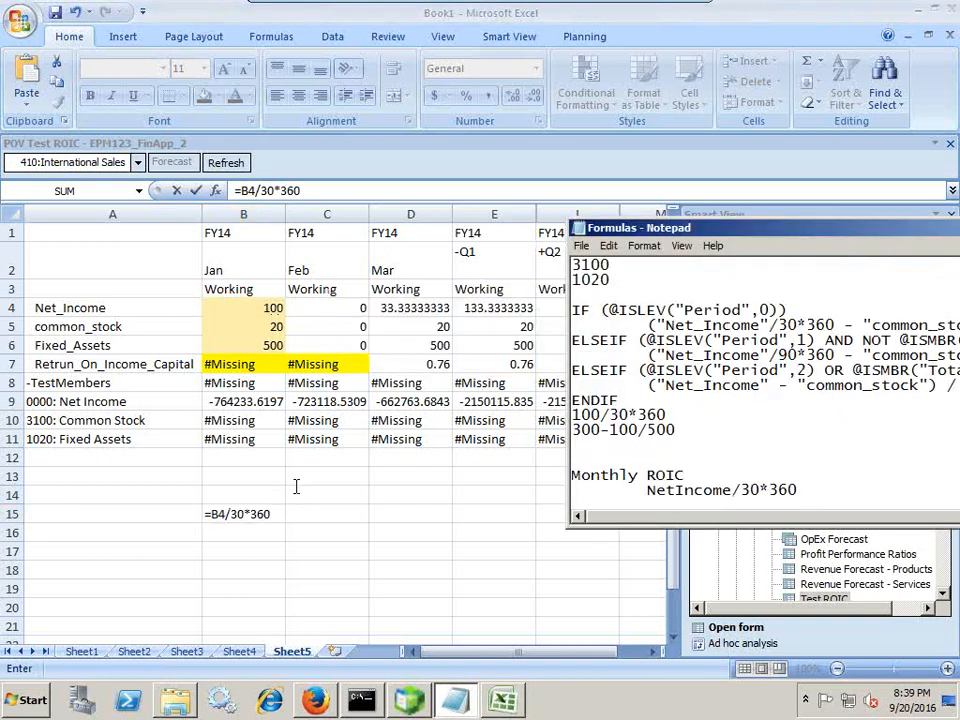
{"action": "key", "text": "alt+Tab"}
{"action": "key", "text": "Return"}
Extend the check formula in B15 to =B4/30*360-B5/B6, subtracting common stock and dividing by fixed assets
{"action": "key", "text": "Up"}
{"action": "key", "text": "F2"}
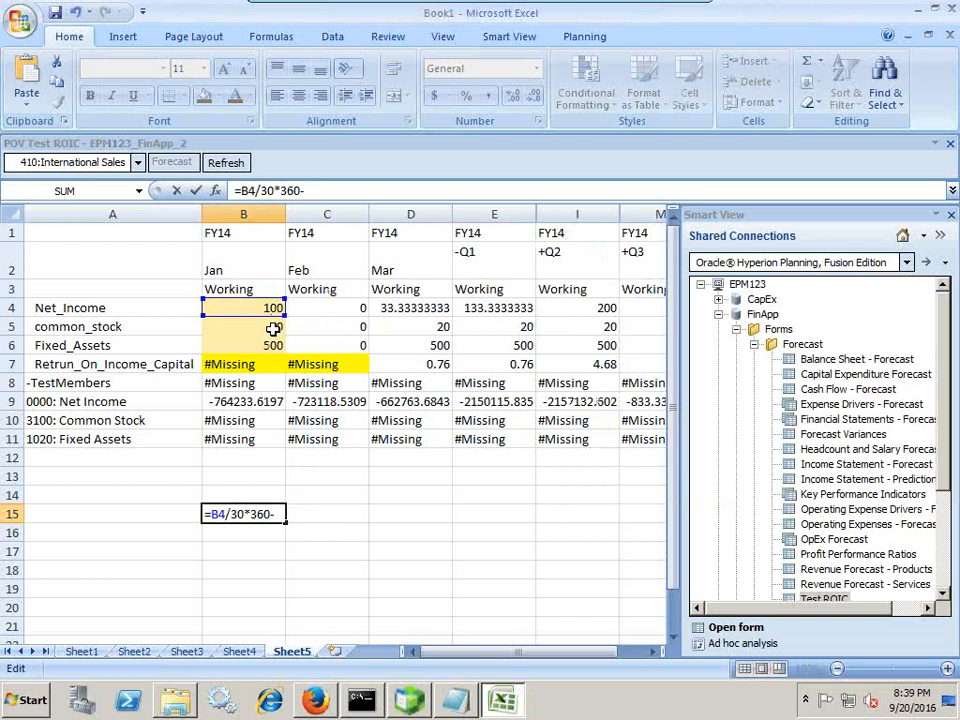
{"action": "type", "text": "-"}
{"action": "left_click", "coordinate": [273, 329]}
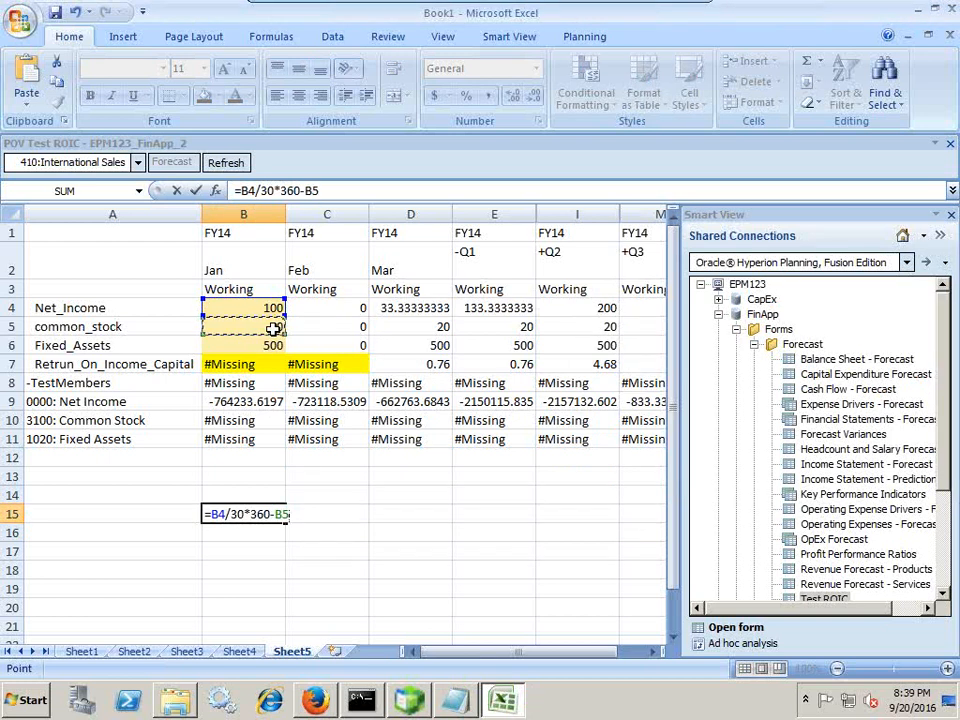
{"action": "type", "text": "/"}
{"action": "left_click", "coordinate": [272, 346]}
{"action": "key", "text": "Return"}
Add parentheses to the formula in B15 so it reads =(B4/30*360-B5)/B6
{"action": "key", "text": "Up"}
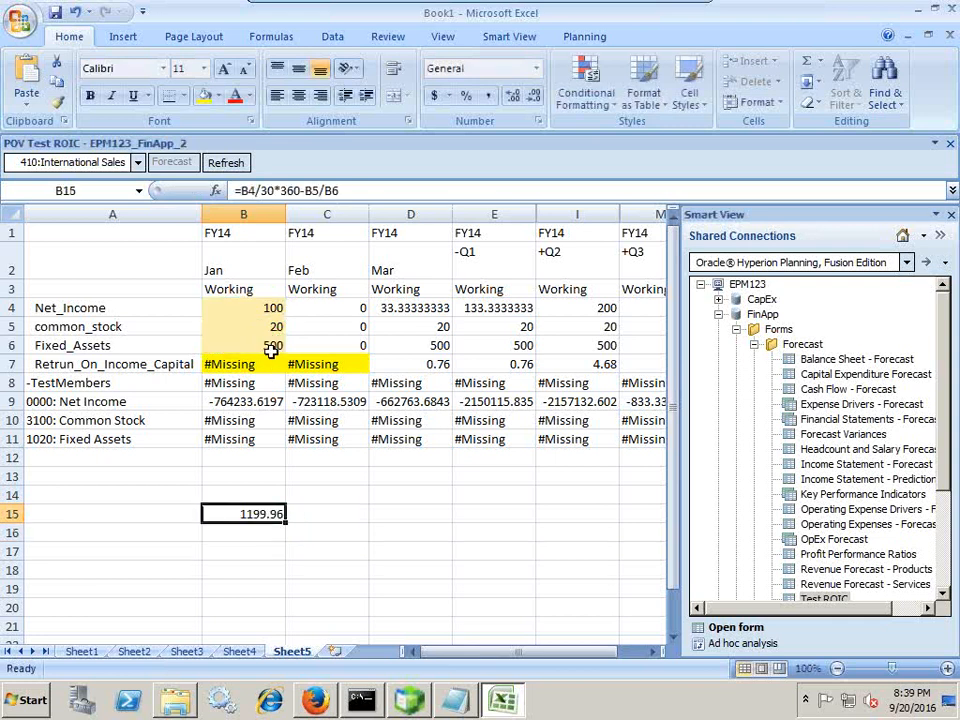
{"action": "key", "text": "F2"}
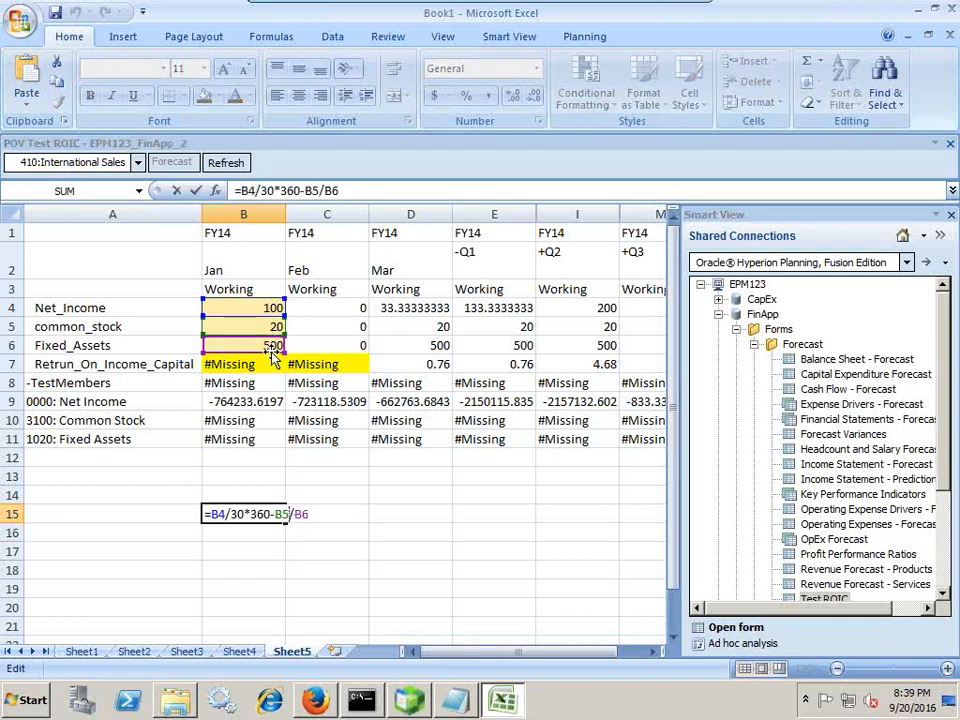
{"action": "type", "text": ")"}
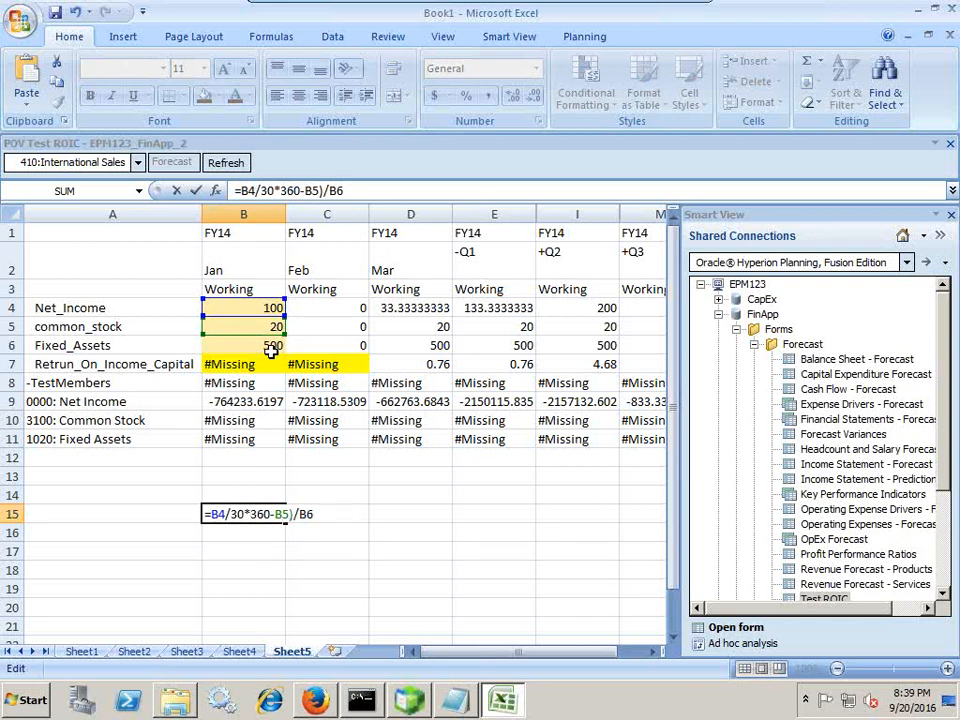
{"action": "key", "text": "Return"}
{"action": "key", "text": "Up"}
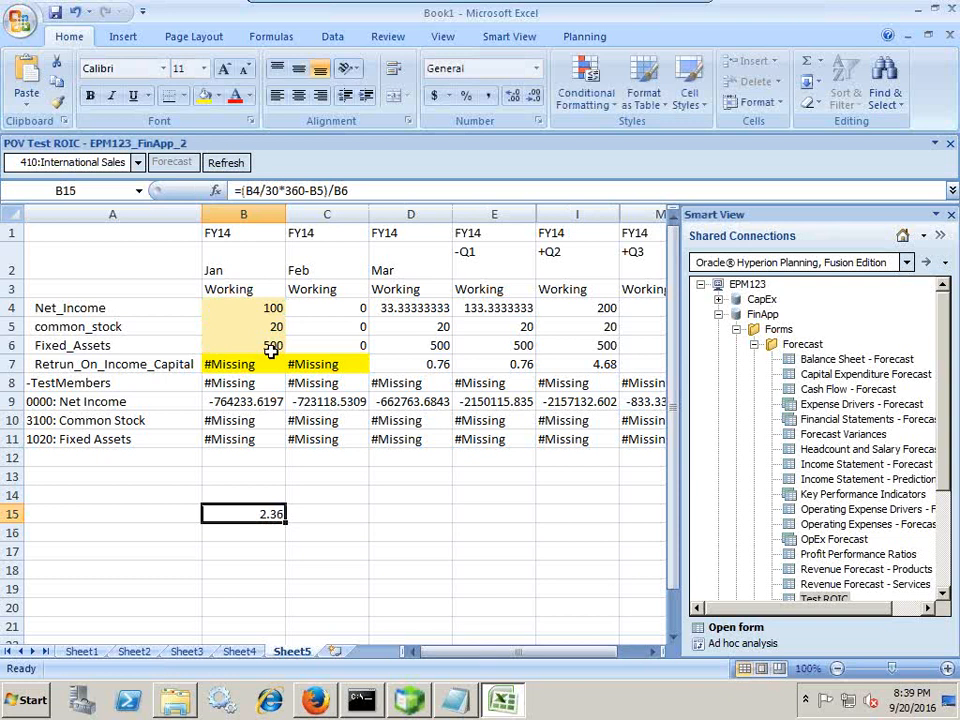
Submit the January inputs to the server and compare January's Retrun_On_Income_Capital with the manual calculation in B15
{"action": "left_click", "coordinate": [507, 37]}
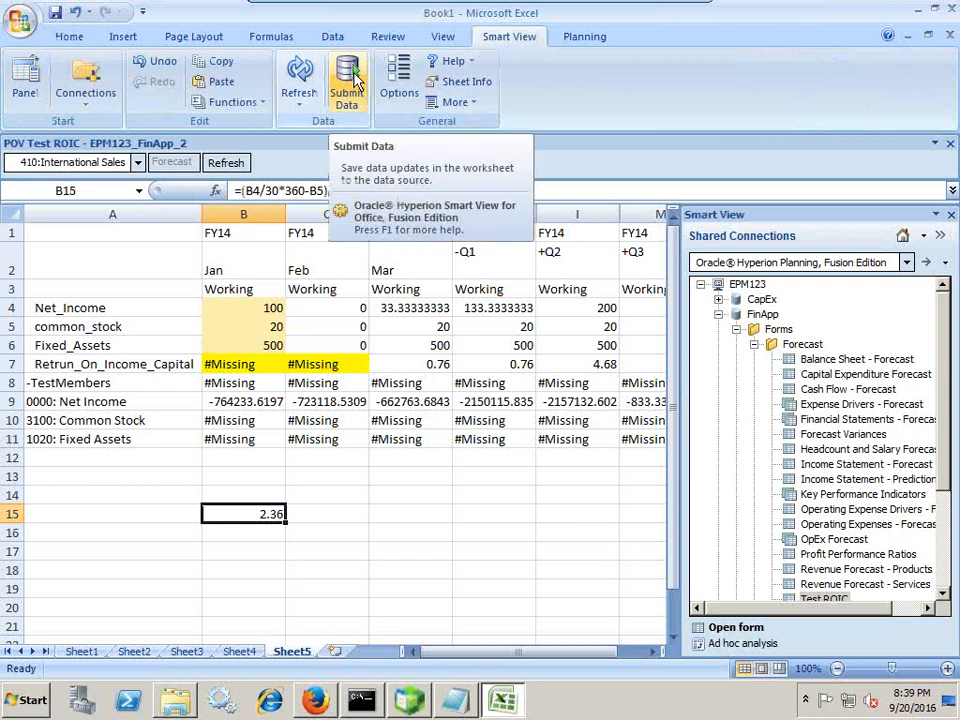
{"action": "left_click", "coordinate": [350, 78]}
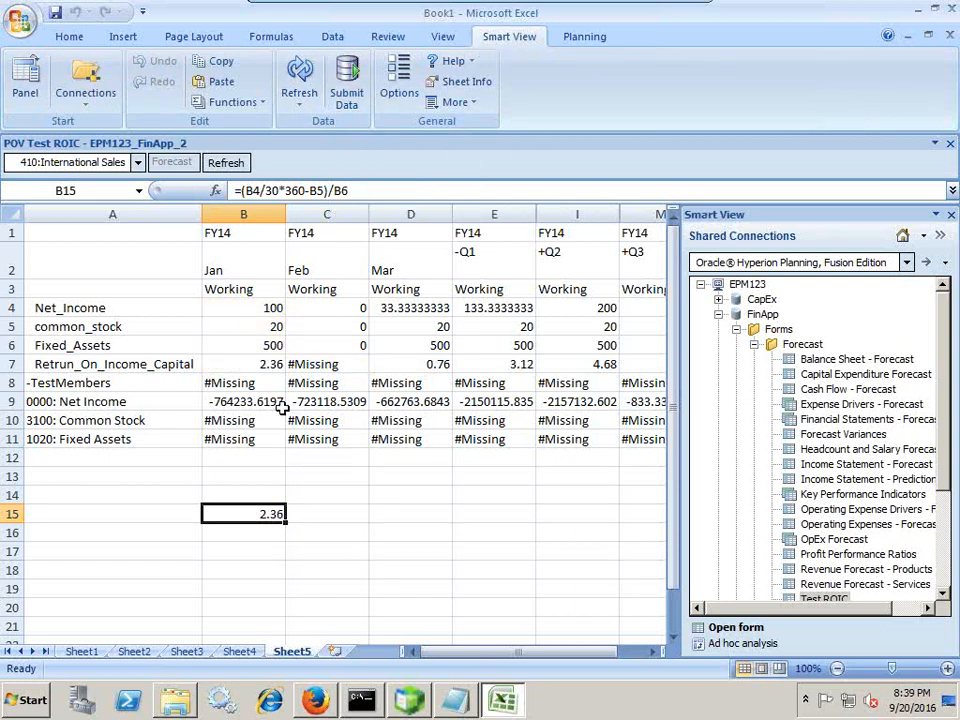
{"action": "left_click", "coordinate": [272, 365]}
{"action": "left_click", "coordinate": [260, 513]}
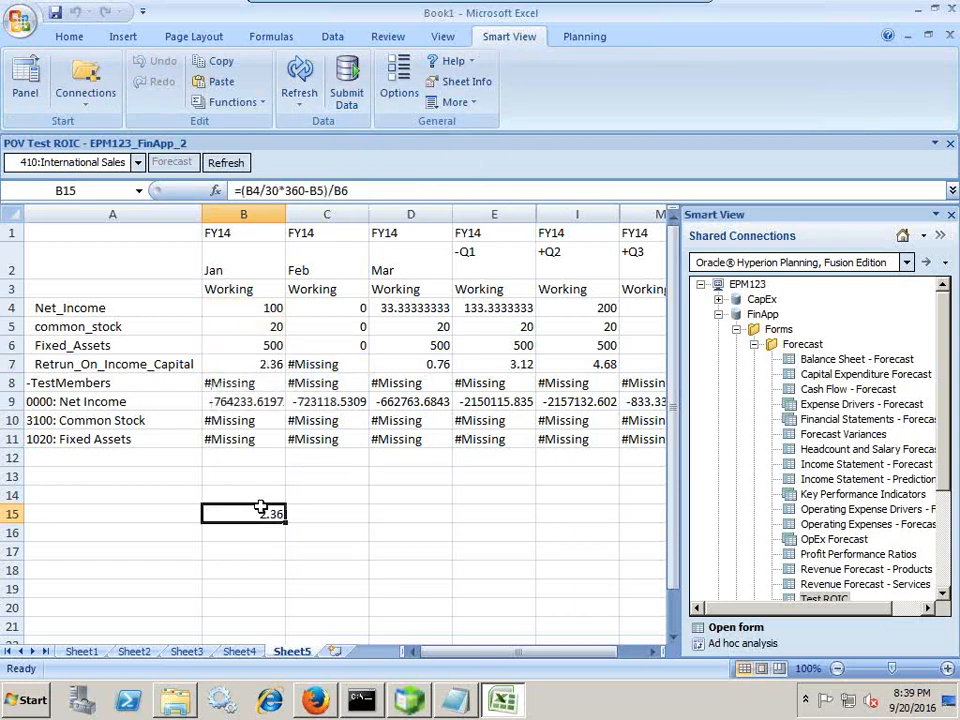
{"action": "left_click", "coordinate": [272, 365]}
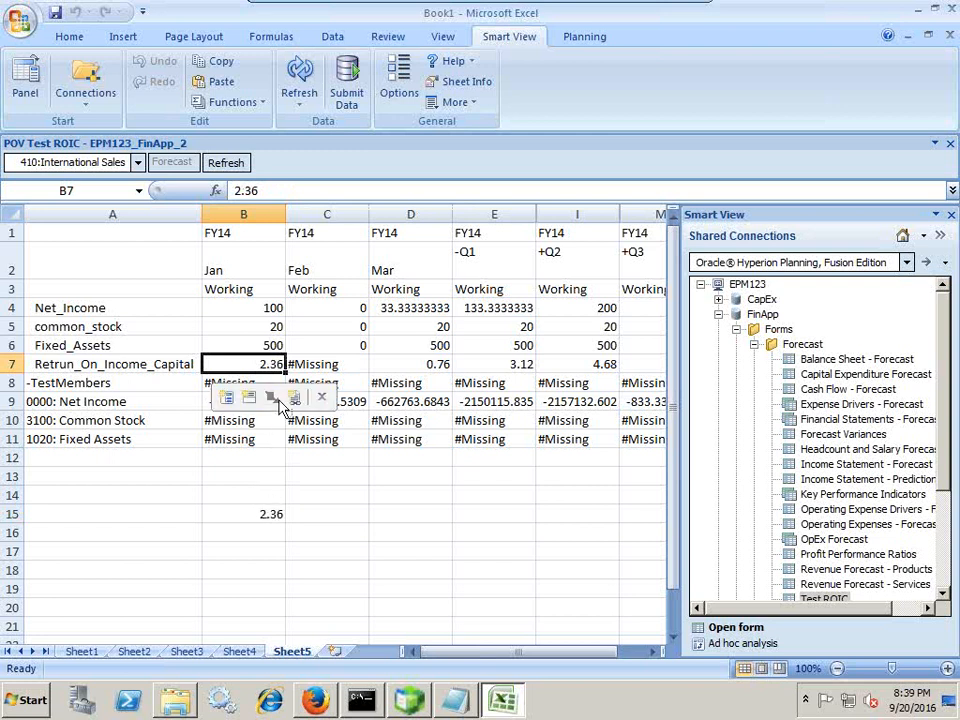
Review February's Retrun_On_Income_Capital and January's inputs in B4:B6, then examine Stated Operating Income in the Return Calculator.xls workbook
{"action": "left_click", "coordinate": [313, 366]}
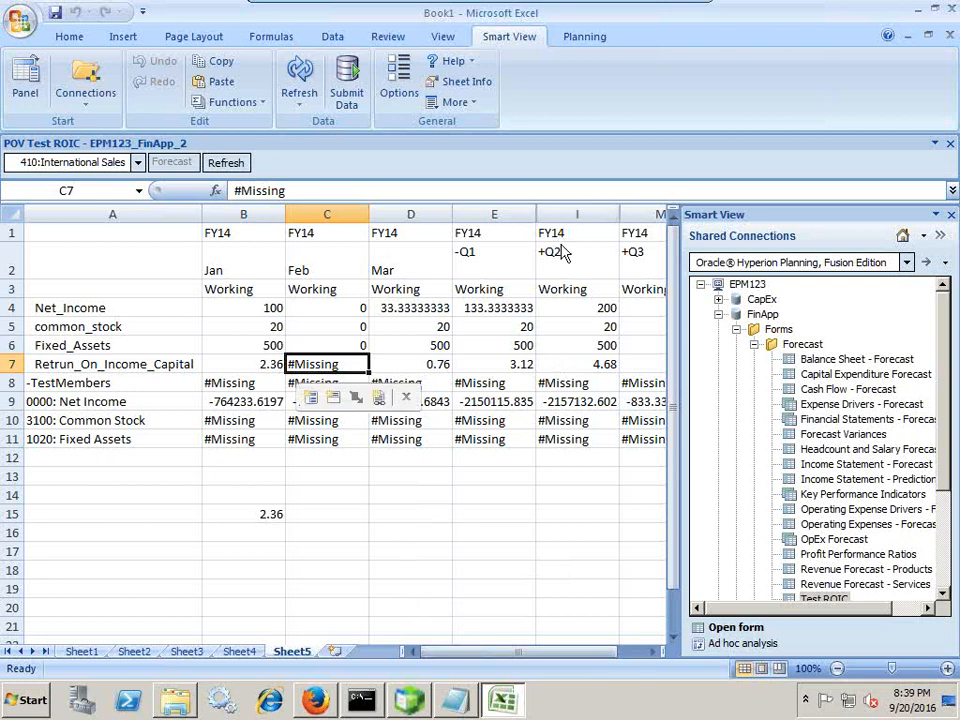
{"action": "left_click_drag", "start_coordinate": [268, 307], "coordinate": [262, 355]}
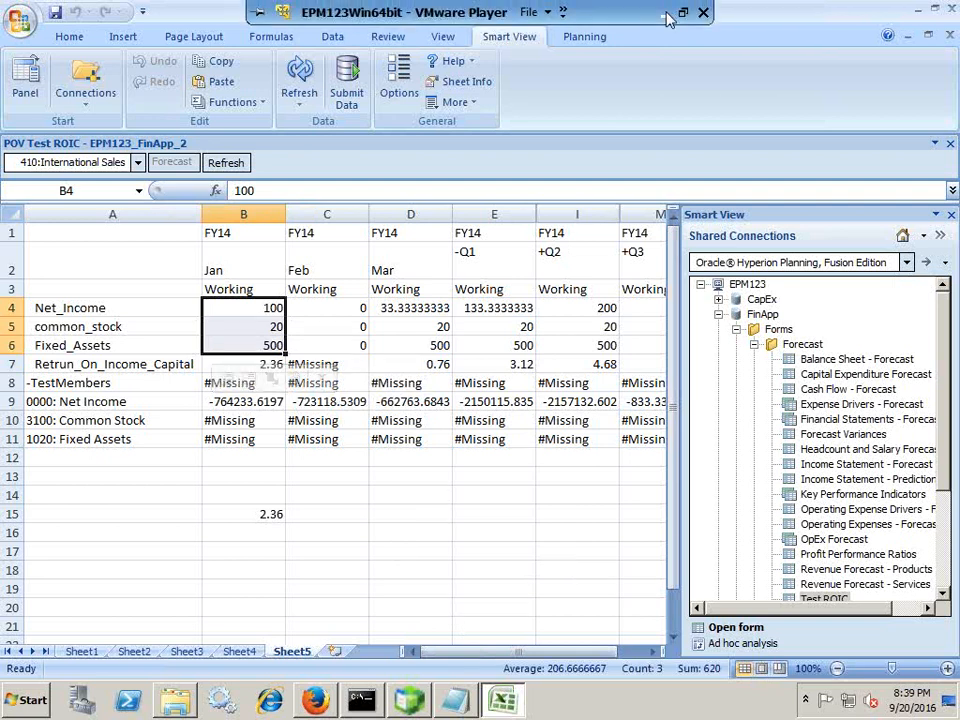
{"action": "left_click", "coordinate": [665, 13]}
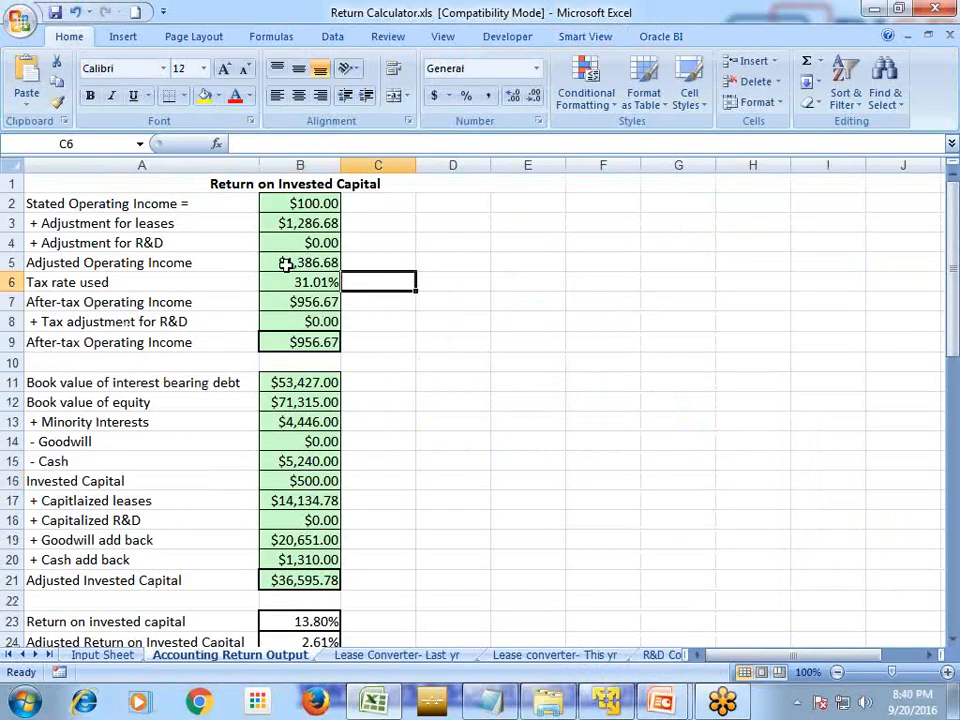
{"action": "left_click", "coordinate": [307, 203]}
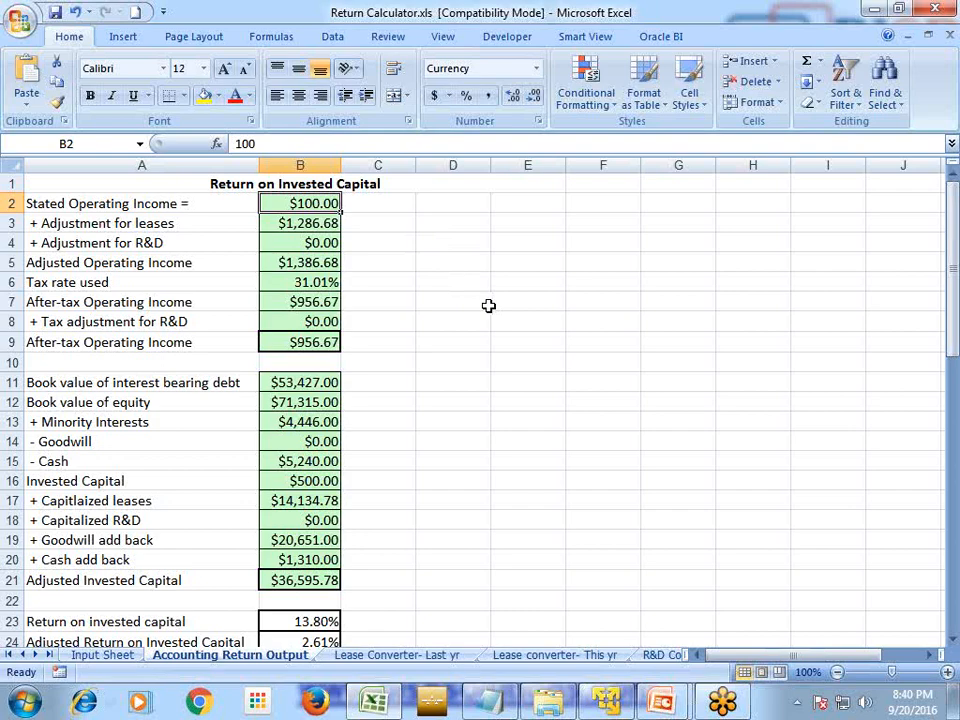
Switch to the running PowerPoint slide show and advance to the About Return on Invested Capital slide with the chart and EVA diagram
{"action": "mouse_move", "coordinate": [660, 700]}
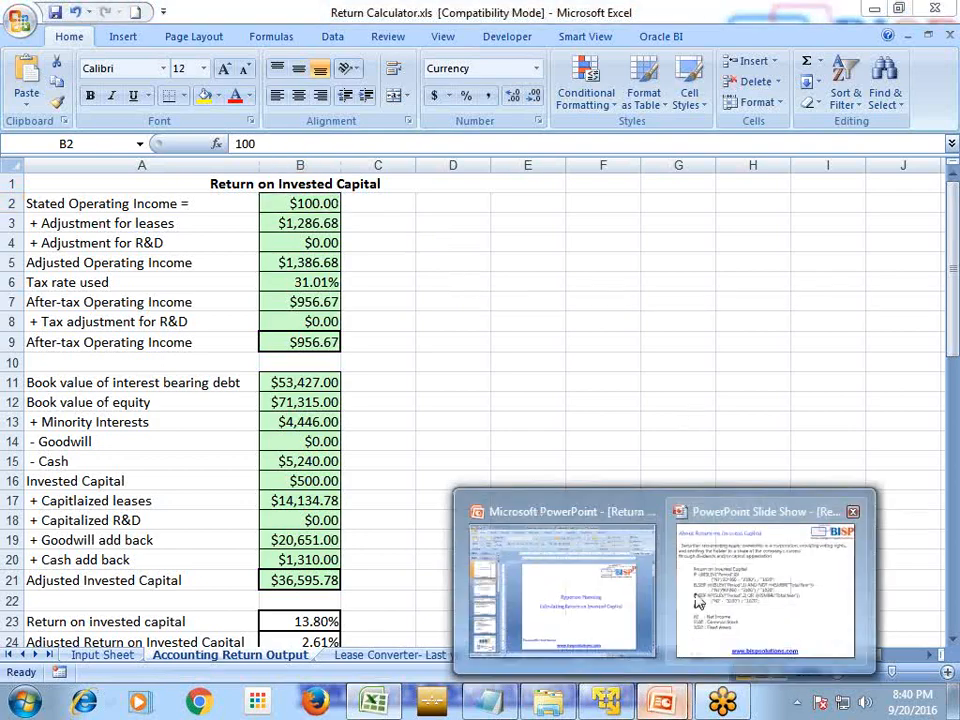
{"action": "left_click", "coordinate": [714, 598]}
{"action": "left_click", "coordinate": [714, 598]}
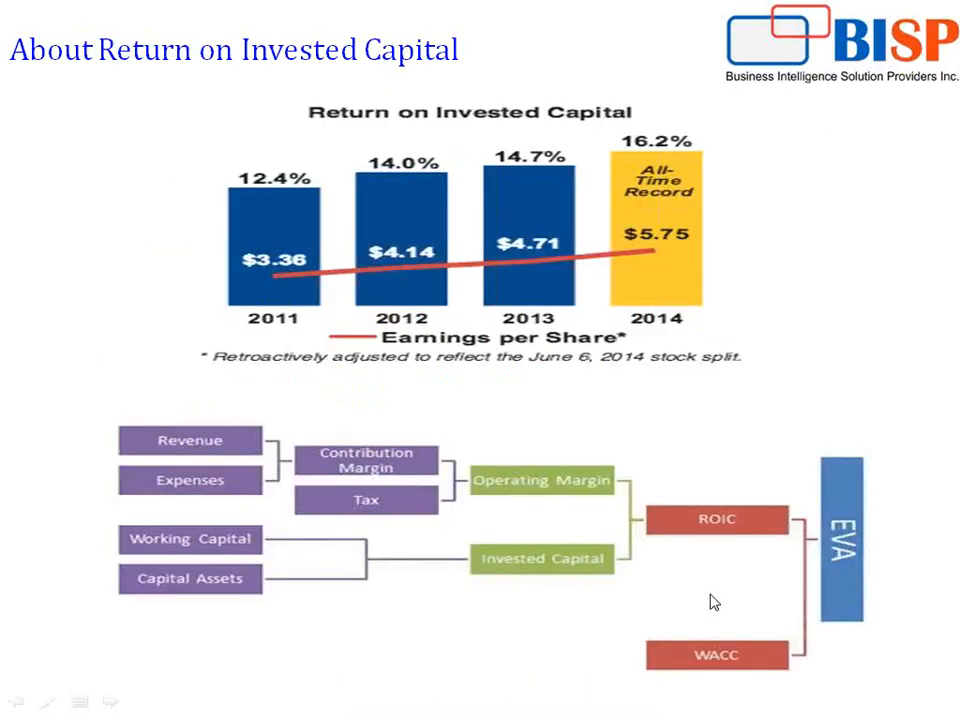